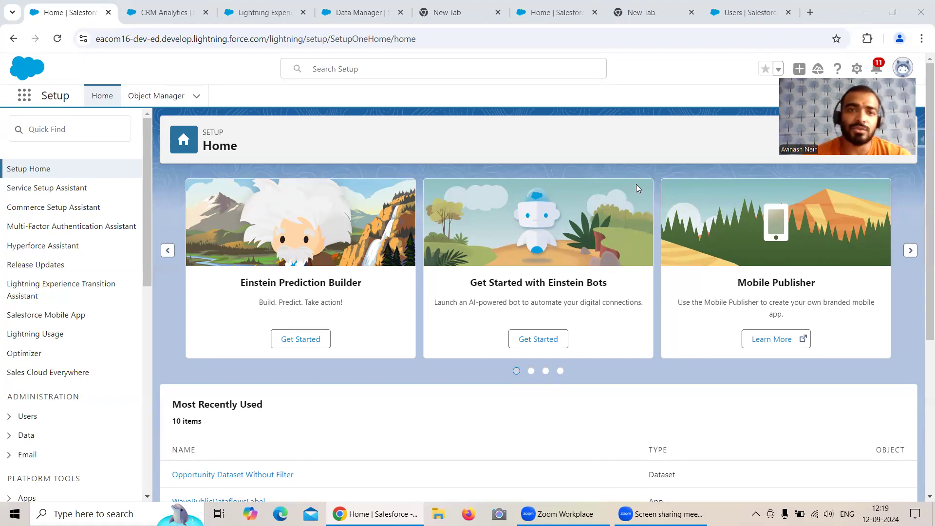
Switch to the Data Manager Connect page showing the Salesforce External objects Product2, Opportunity, Lead, Contact and Account
{"action": "left_click", "coordinate": [356, 20]}
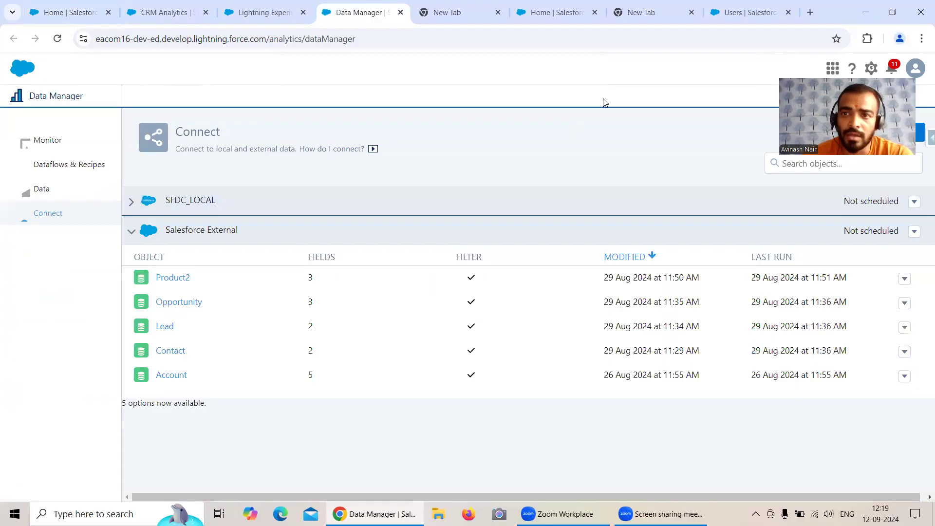
Open the signed-in user's record, then go to their System Administrator profile page
{"action": "left_click", "coordinate": [737, 17]}
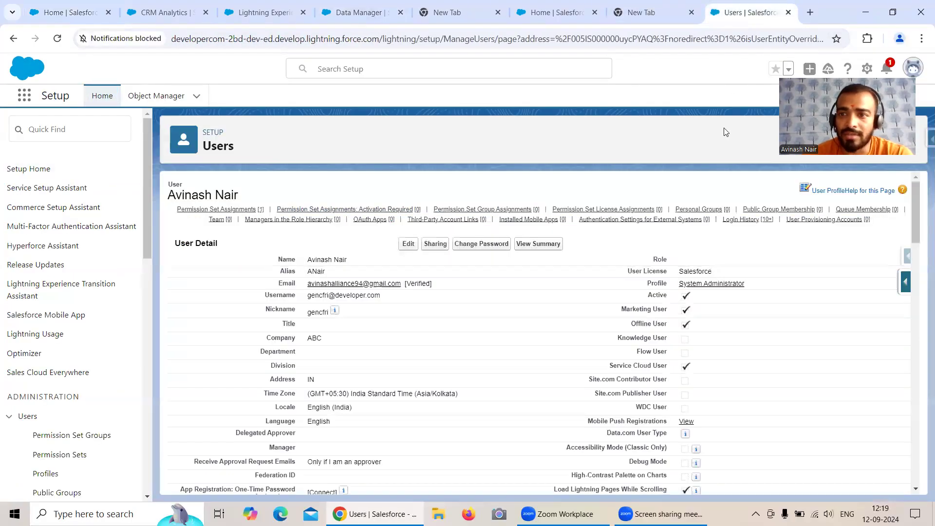
{"action": "left_click_drag", "start_coordinate": [830, 70], "coordinate": [823, 327]}
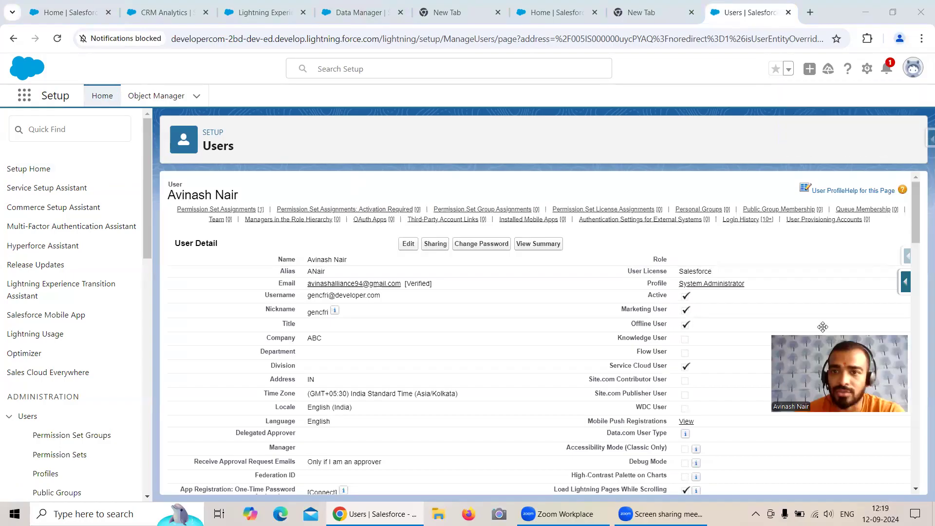
{"action": "left_click", "coordinate": [905, 71]}
{"action": "left_click", "coordinate": [769, 104]}
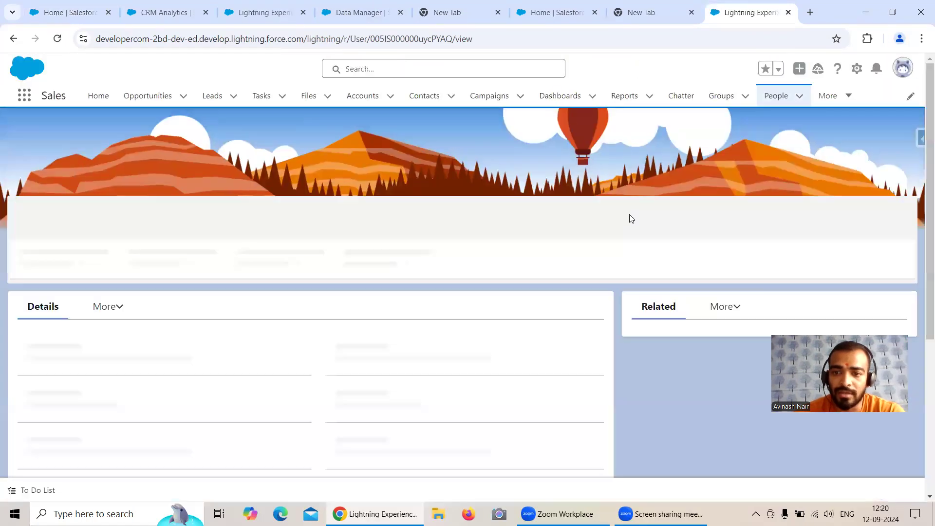
{"action": "left_click", "coordinate": [874, 237]}
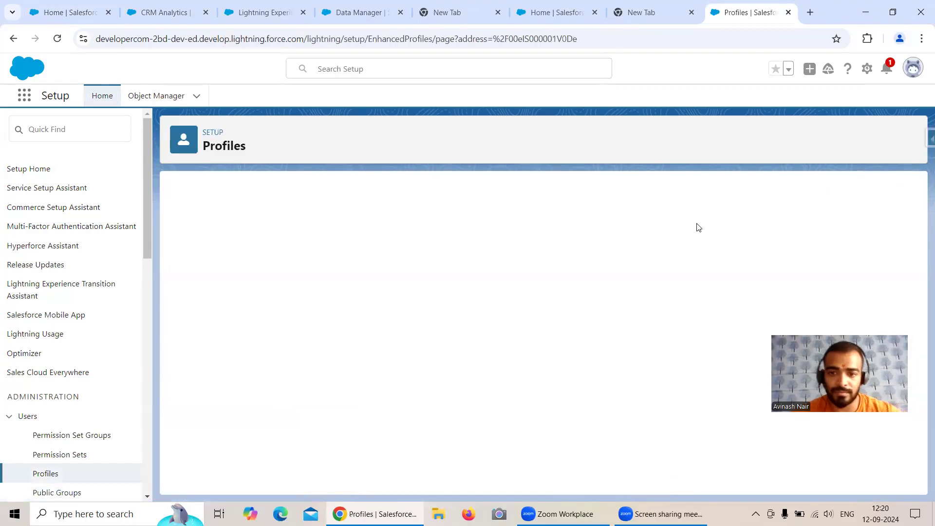
Search the profile page for 'Log' to locate the Login IP Ranges section
{"action": "scroll", "coordinate": [677, 265], "scroll_direction": "down", "scroll_amount": 15}
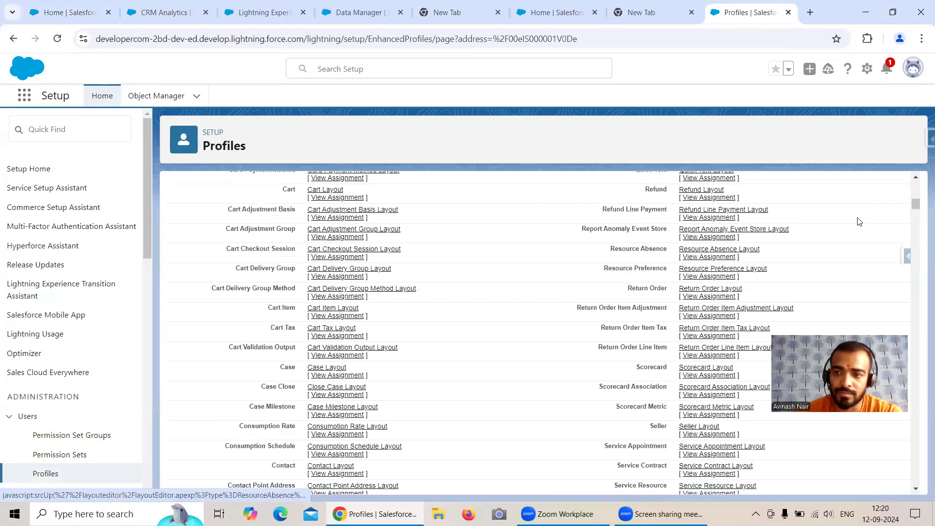
{"action": "scroll", "coordinate": [860, 219], "scroll_direction": "up", "scroll_amount": 15}
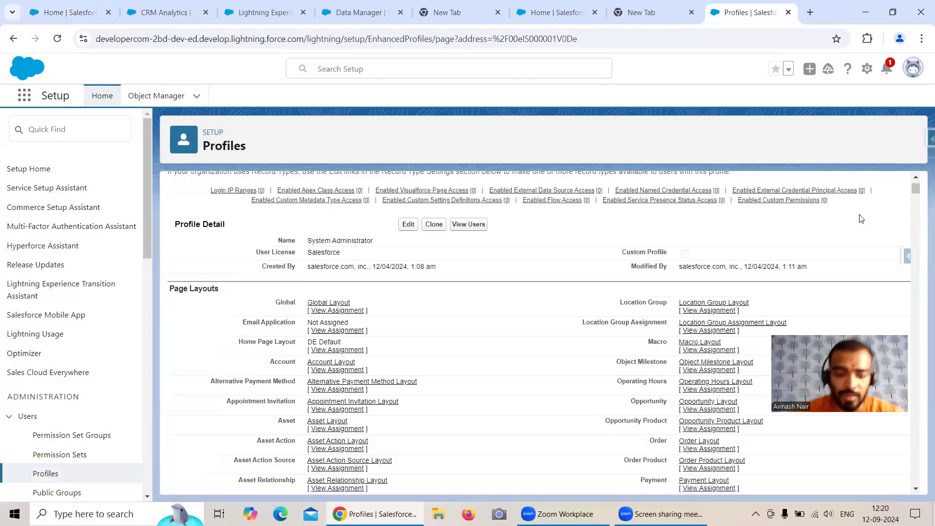
{"action": "key", "text": "ctrl+f"}
{"action": "type", "text": "Lo"}
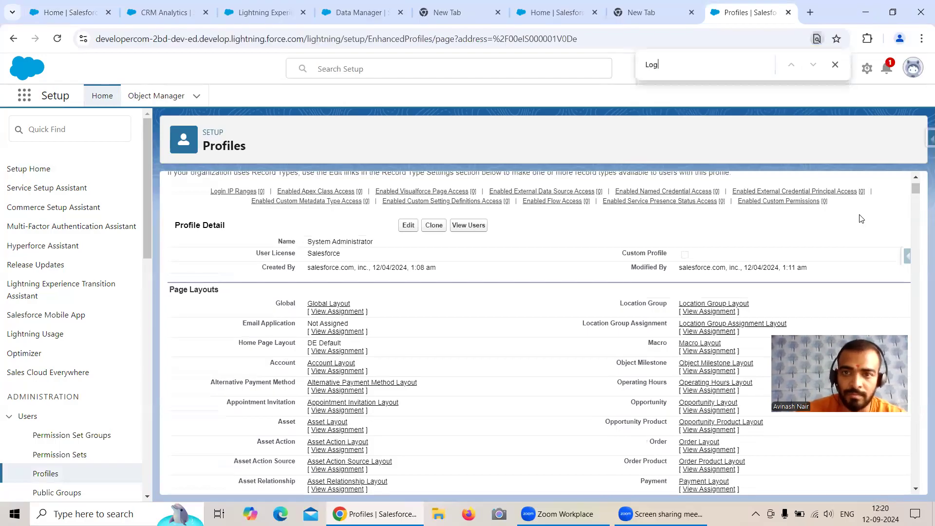
{"action": "type", "text": "g"}
{"action": "key", "text": "Return"}
{"action": "key", "text": "Return"}
{"action": "key", "text": "Return"}
{"action": "key", "text": "Return"}
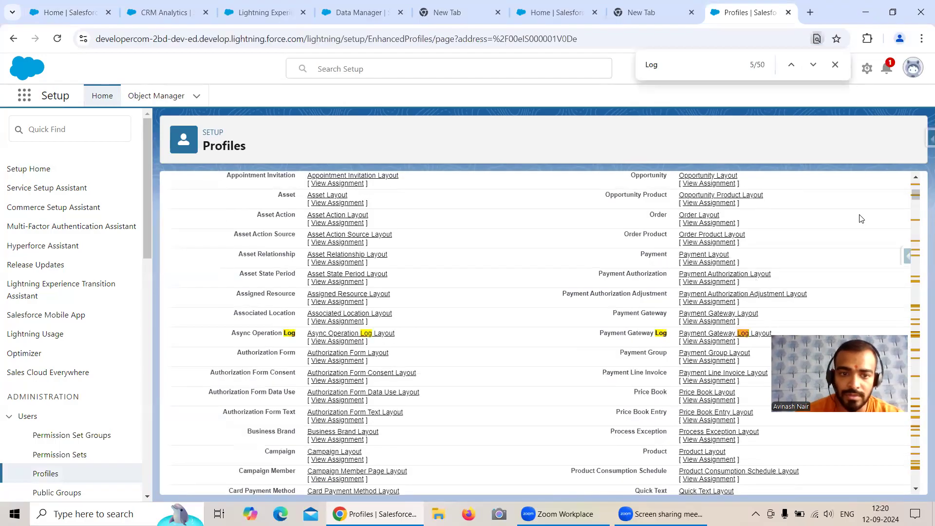
{"action": "key", "text": "Return"}
{"action": "key", "text": "Return"}
{"action": "key", "text": "Return"}
{"action": "key", "text": "Return"}
{"action": "key", "text": "Return"}
{"action": "key", "text": "Return"}
{"action": "key", "text": "Return"}
{"action": "key", "text": "Return"}
{"action": "key", "text": "Return"}
{"action": "key", "text": "Return"}
{"action": "key", "text": "Return"}
{"action": "key", "text": "Return"}
{"action": "key", "text": "Return"}
{"action": "key", "text": "Return"}
{"action": "key", "text": "Return"}
{"action": "key", "text": "Return"}
{"action": "key", "text": "Return"}
{"action": "key", "text": "Return"}
{"action": "key", "text": "Return"}
{"action": "key", "text": "Return"}
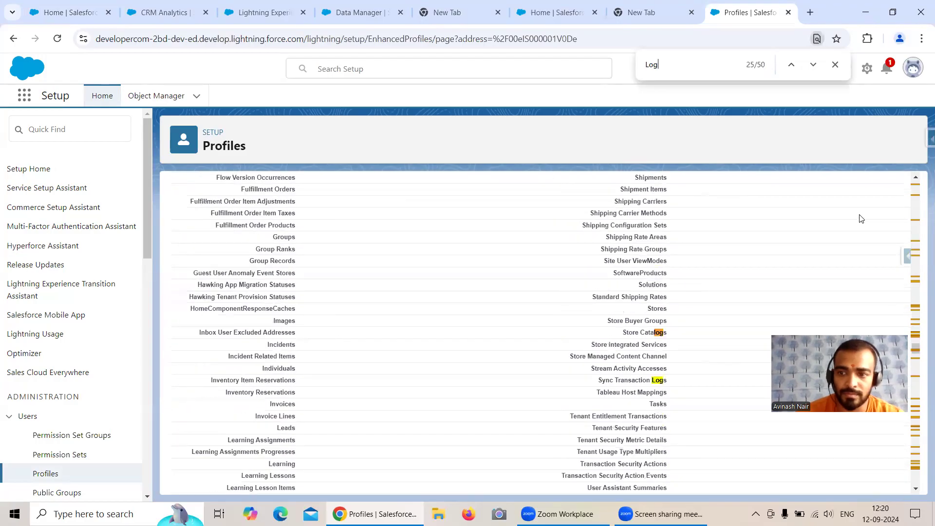
{"action": "left_click", "coordinate": [920, 394]}
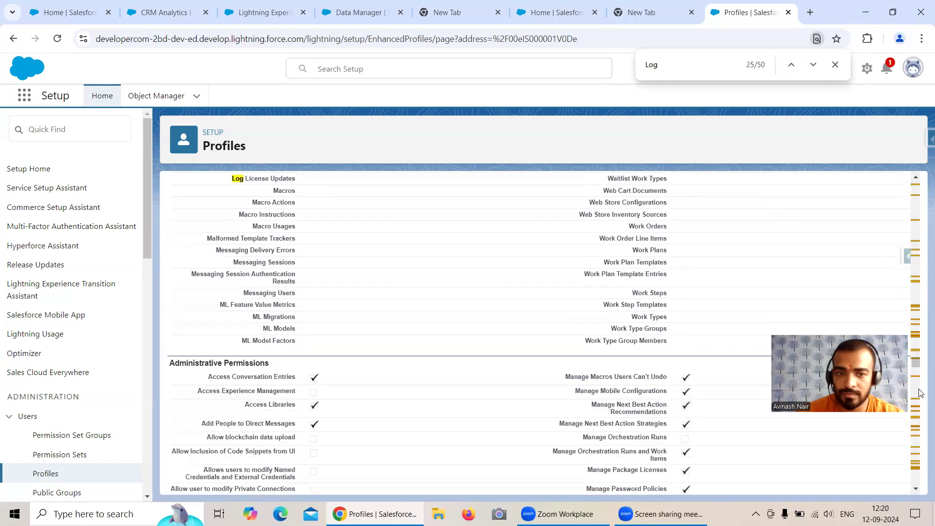
{"action": "left_click", "coordinate": [921, 407]}
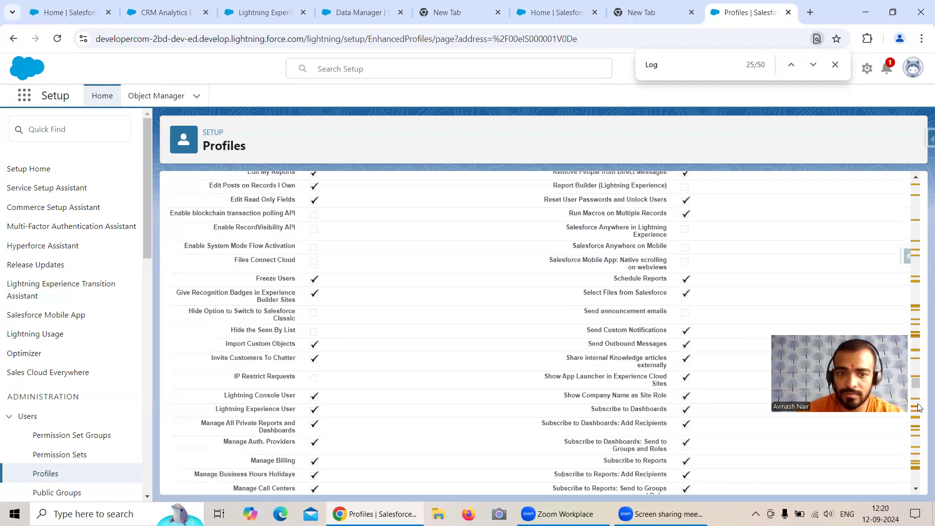
{"action": "left_click", "coordinate": [920, 409]}
{"action": "left_click", "coordinate": [921, 439]}
{"action": "left_click", "coordinate": [921, 451]}
{"action": "left_click", "coordinate": [921, 466]}
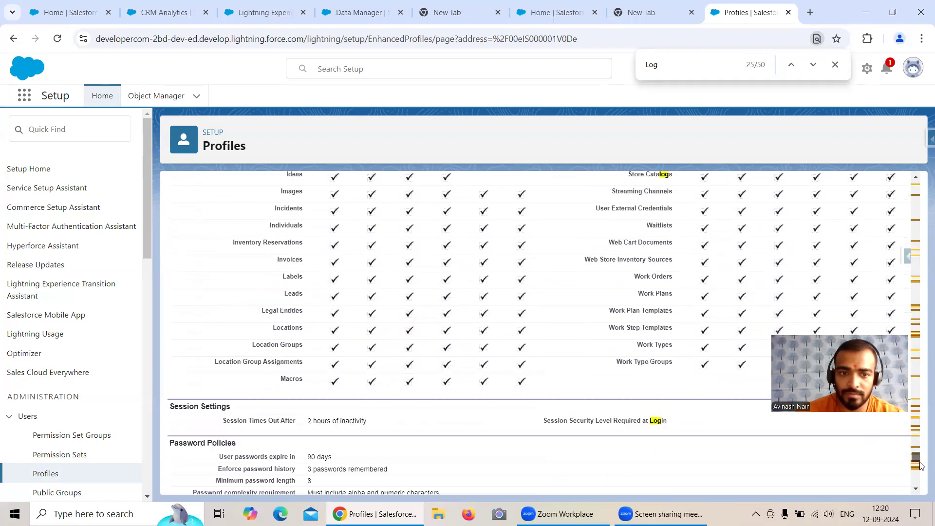
{"action": "scroll", "coordinate": [481, 393], "scroll_direction": "down", "scroll_amount": 5}
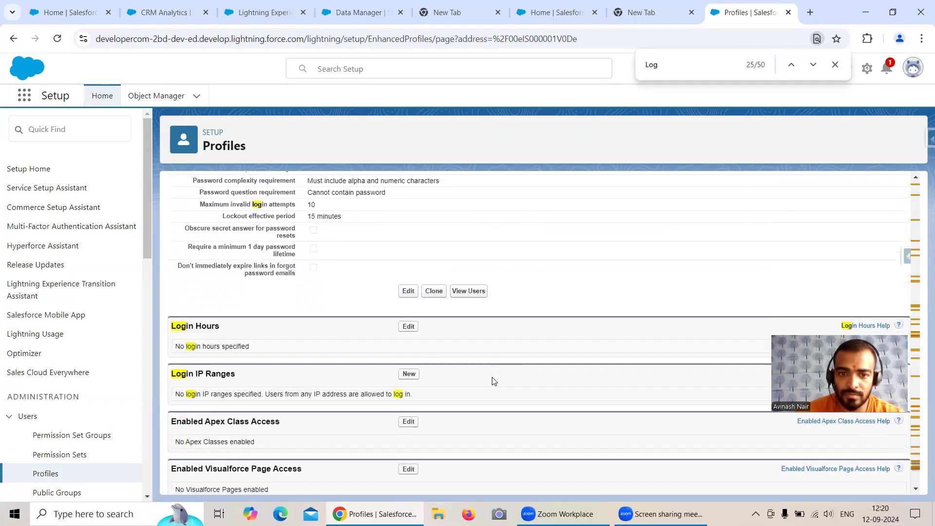
Add and save a login IP range from 0.0.0.0 to 255.255.255.255
{"action": "left_click", "coordinate": [410, 374]}
{"action": "left_click", "coordinate": [367, 272]}
{"action": "type", "text": "0.0.0.0"}
{"action": "left_click", "coordinate": [710, 275]}
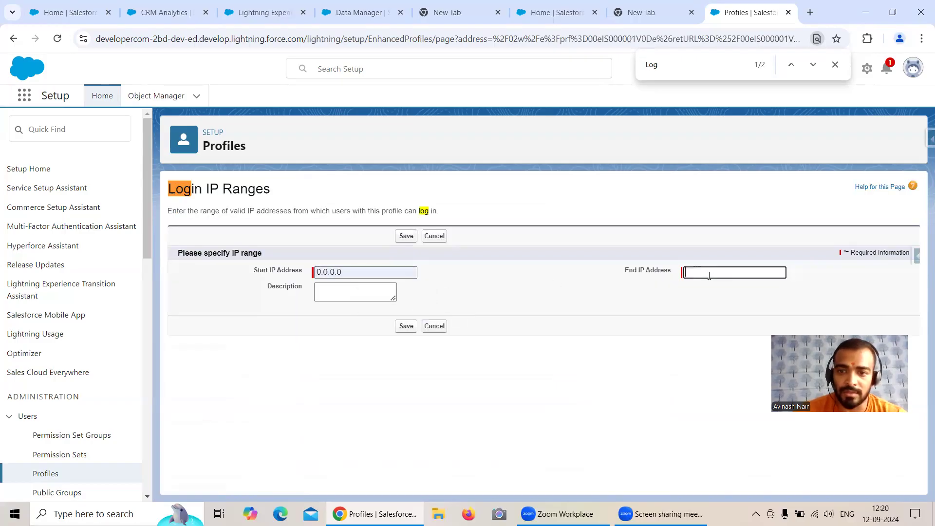
{"action": "left_click", "coordinate": [753, 301]}
{"action": "left_click", "coordinate": [406, 326]}
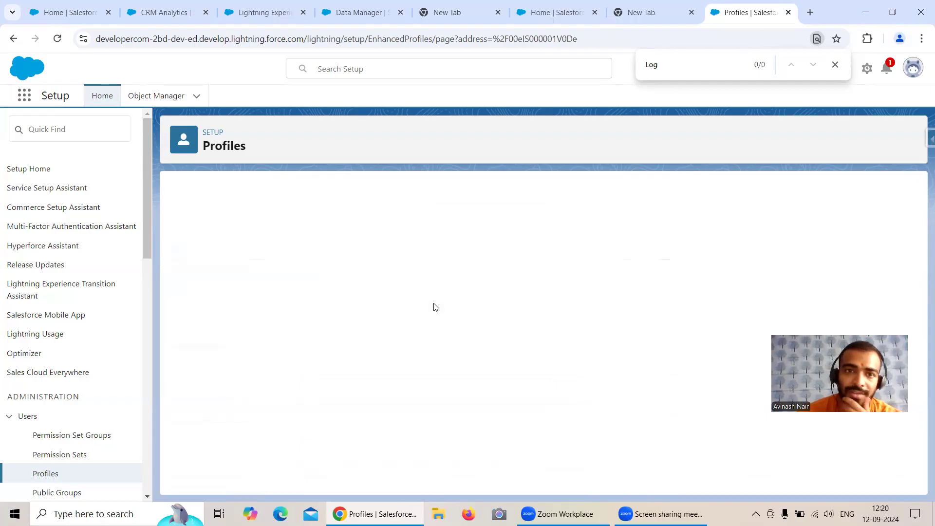
Start a new Salesforce External Connector input connection from the Data Manager Connect page
{"action": "left_click", "coordinate": [318, 20]}
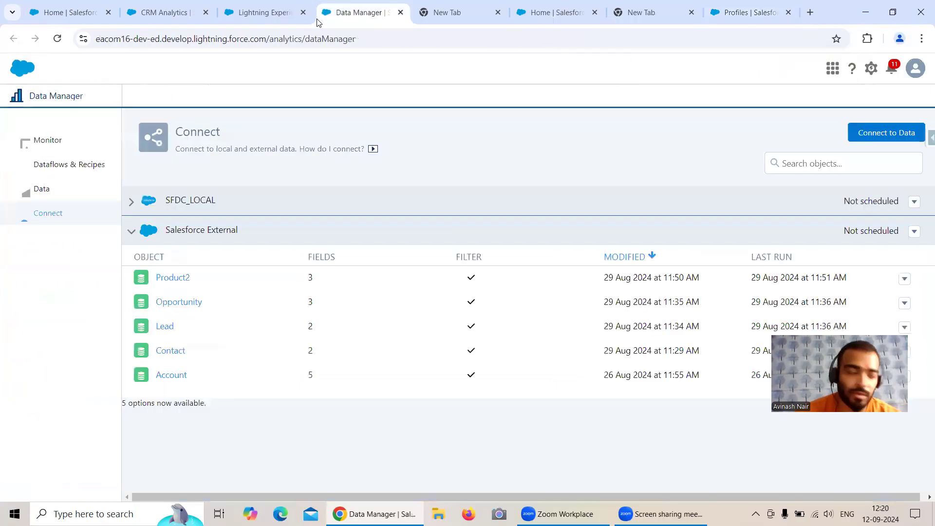
{"action": "left_click", "coordinate": [875, 136]}
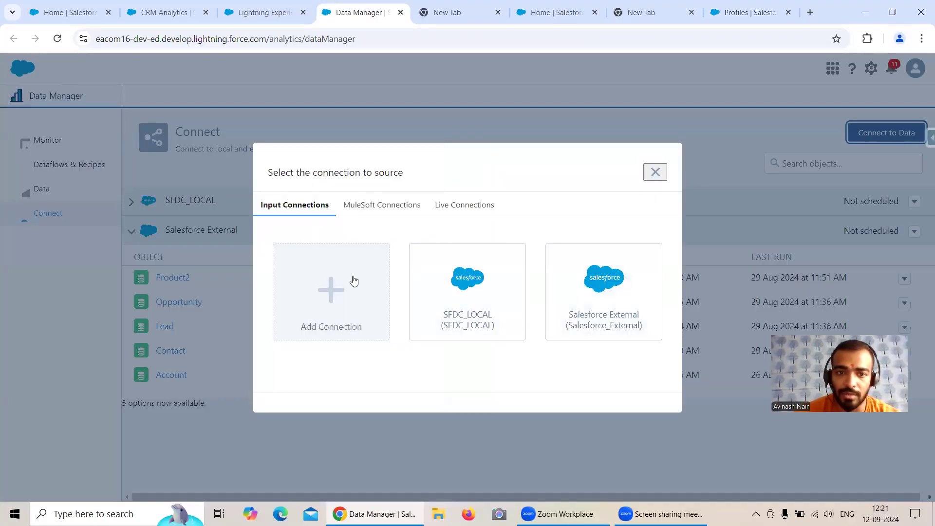
{"action": "left_click", "coordinate": [313, 307]}
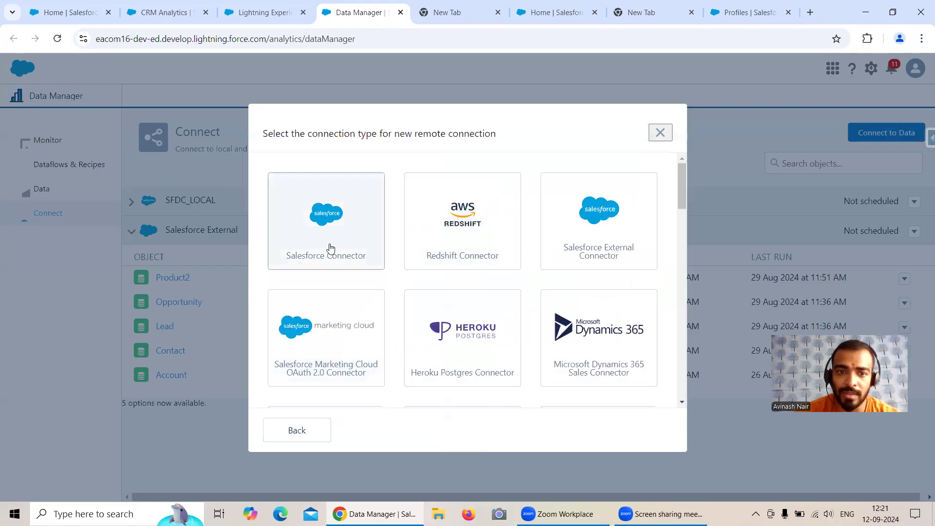
{"action": "left_click", "coordinate": [583, 237]}
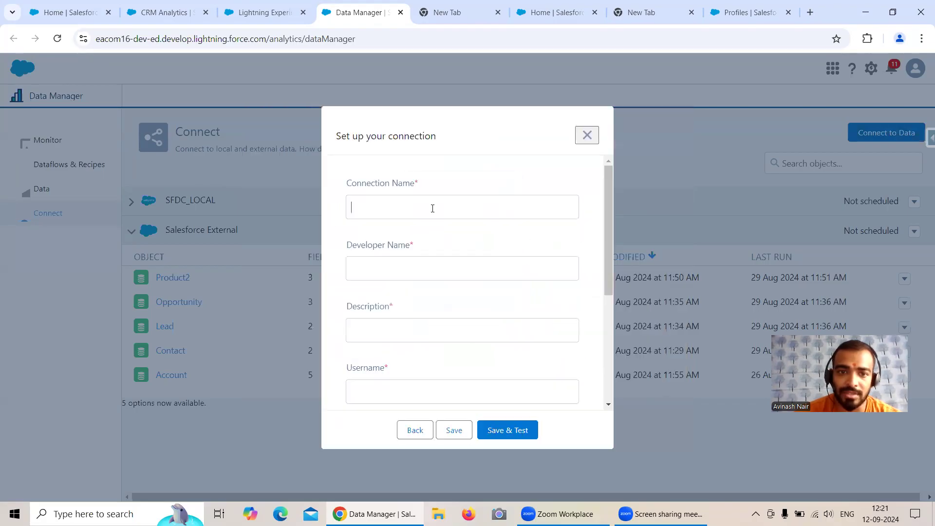
Name the connection 'GenC Org', with developer name 'GenC_Org' and description 'GenC Org'
{"action": "type", "text": "Ge"}
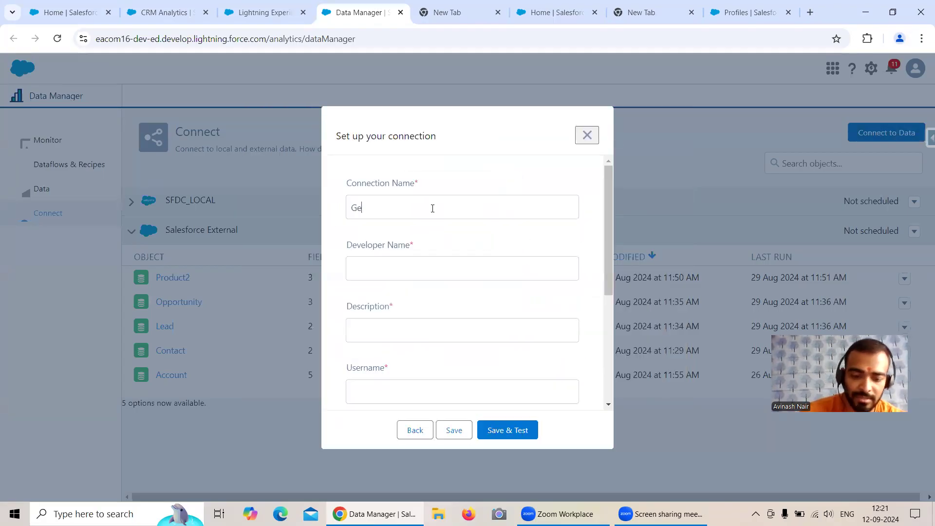
{"action": "type", "text": "nC Org"}
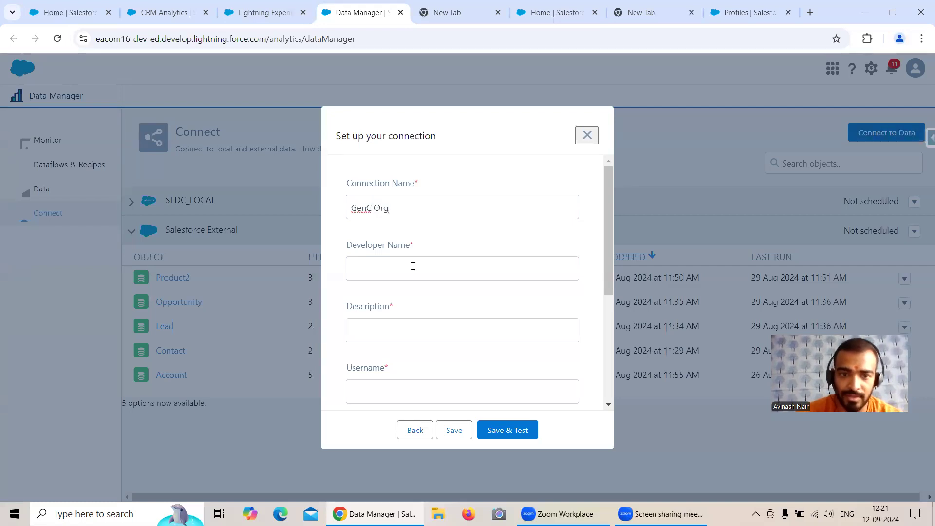
{"action": "left_click", "coordinate": [414, 266]}
{"action": "type", "text": "GenC"}
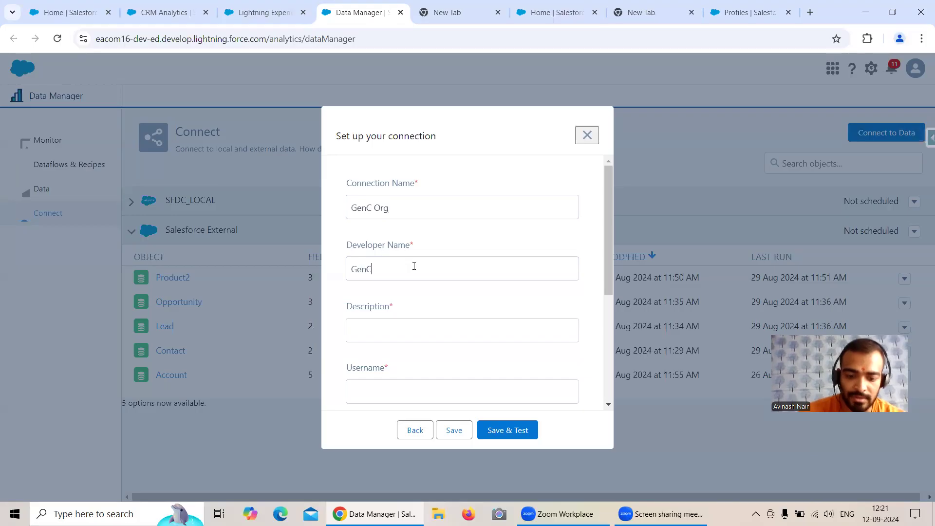
{"action": "type", "text": " Org"}
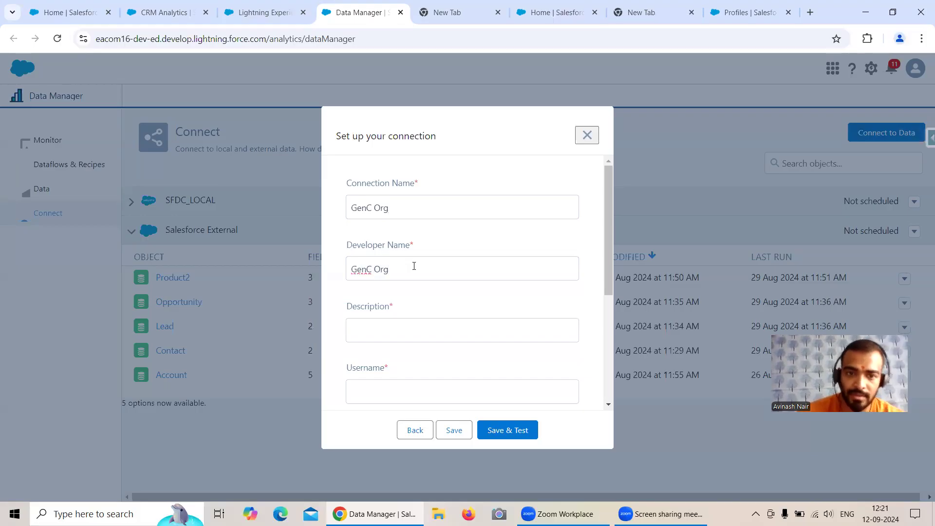
{"action": "left_click_drag", "start_coordinate": [414, 266], "coordinate": [343, 274]}
{"action": "key", "text": "ctrl+c"}
{"action": "left_click", "coordinate": [418, 324]}
{"action": "key", "text": "ctrl+v"}
{"action": "scroll", "coordinate": [437, 305], "scroll_direction": "down", "scroll_amount": 1}
{"action": "scroll", "coordinate": [439, 304], "scroll_direction": "down", "scroll_amount": 3}
{"action": "scroll", "coordinate": [437, 299], "scroll_direction": "up", "scroll_amount": 4}
{"action": "scroll", "coordinate": [437, 299], "scroll_direction": "down", "scroll_amount": 1}
{"action": "scroll", "coordinate": [436, 298], "scroll_direction": "up", "scroll_amount": 2}
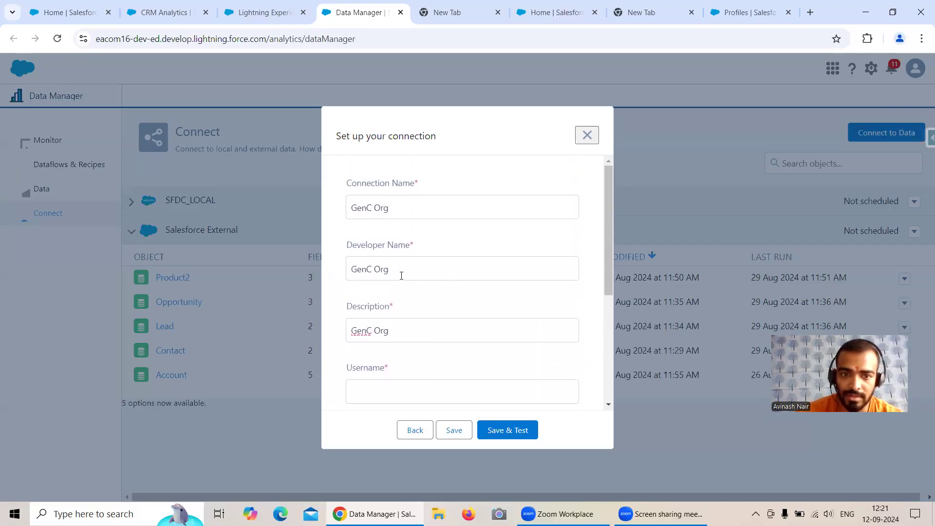
{"action": "left_click", "coordinate": [376, 269]}
{"action": "key", "text": "BackSpace"}
{"action": "type", "text": "_"}
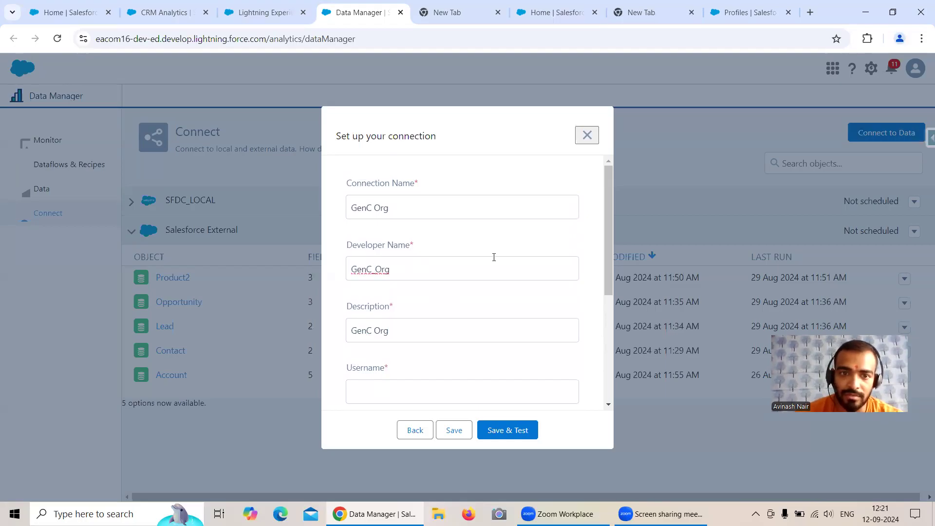
Enter the org username and password for the new connection
{"action": "scroll", "coordinate": [494, 258], "scroll_direction": "down", "scroll_amount": 3}
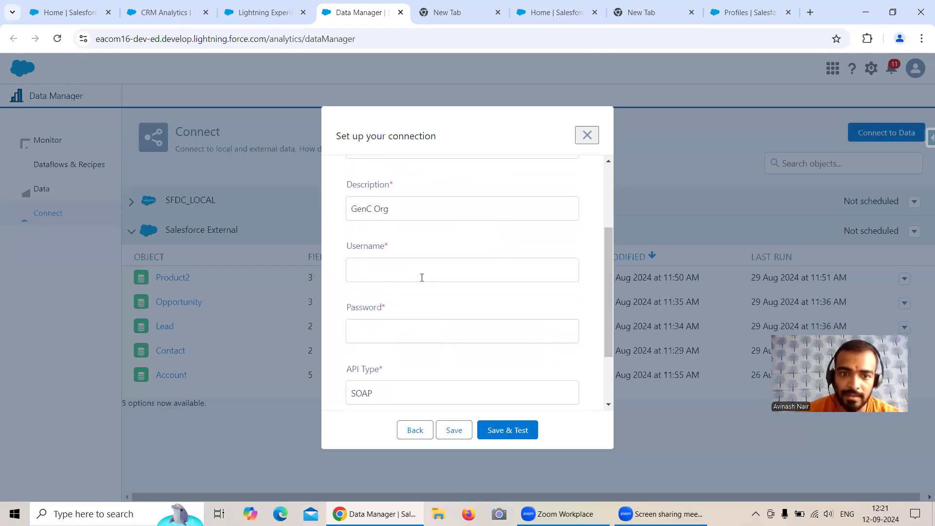
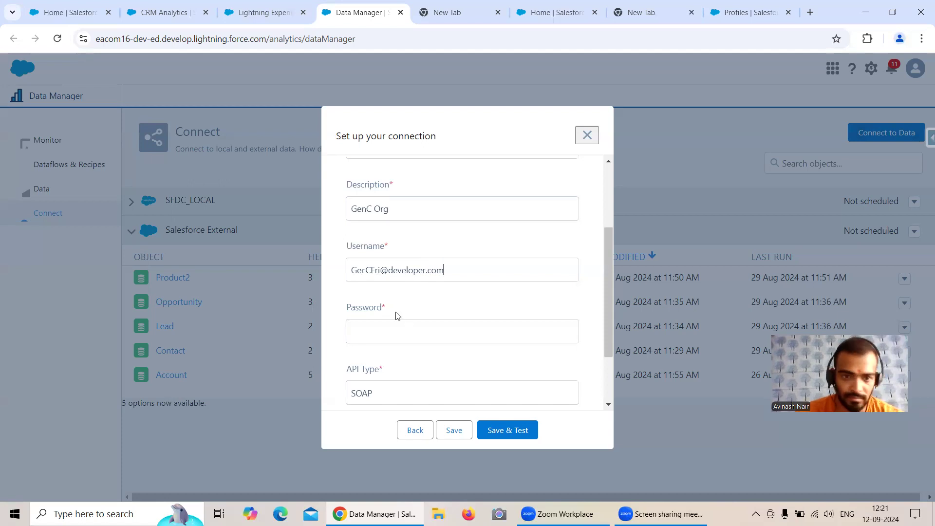
{"action": "left_click", "coordinate": [400, 327]}
{"action": "type", "text": "••"}
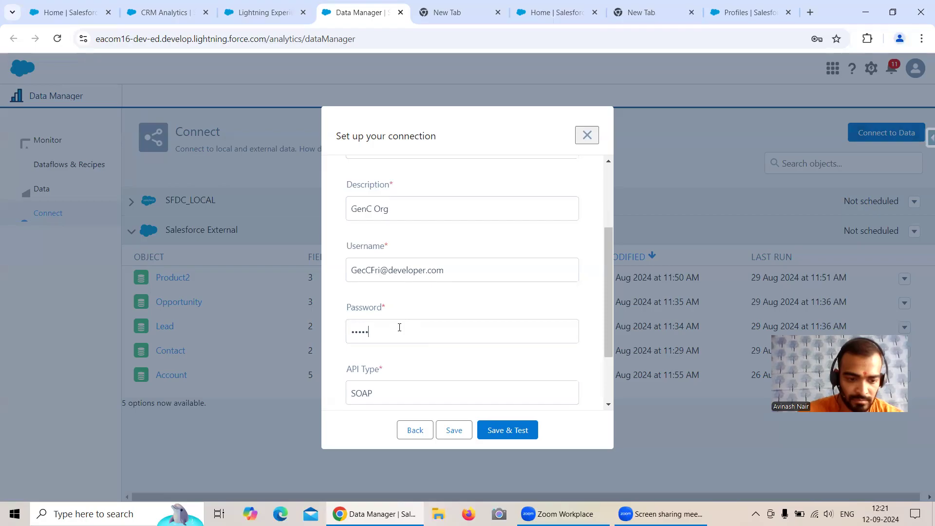
{"action": "scroll", "coordinate": [588, 338], "scroll_direction": "down", "scroll_amount": 2}
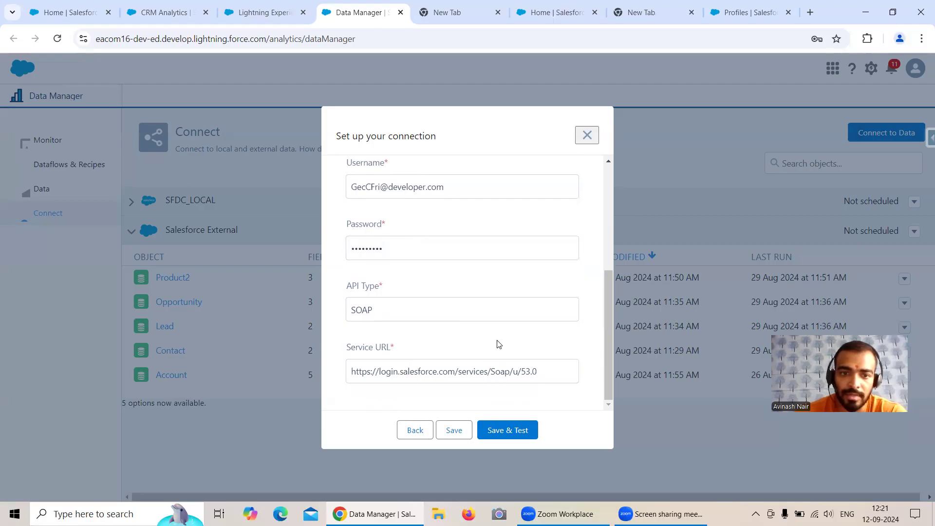
Fix the username typo after the INVALID_LOGIN error, then retest until the connection succeeds
{"action": "left_click", "coordinate": [521, 437]}
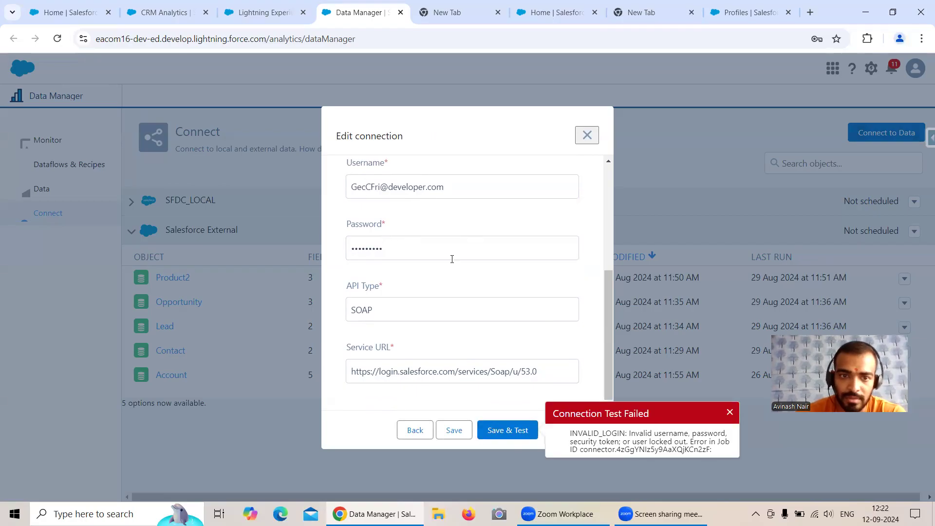
{"action": "left_click", "coordinate": [369, 188]}
{"action": "key", "text": "BackSpace"}
{"action": "type", "text": "n"}
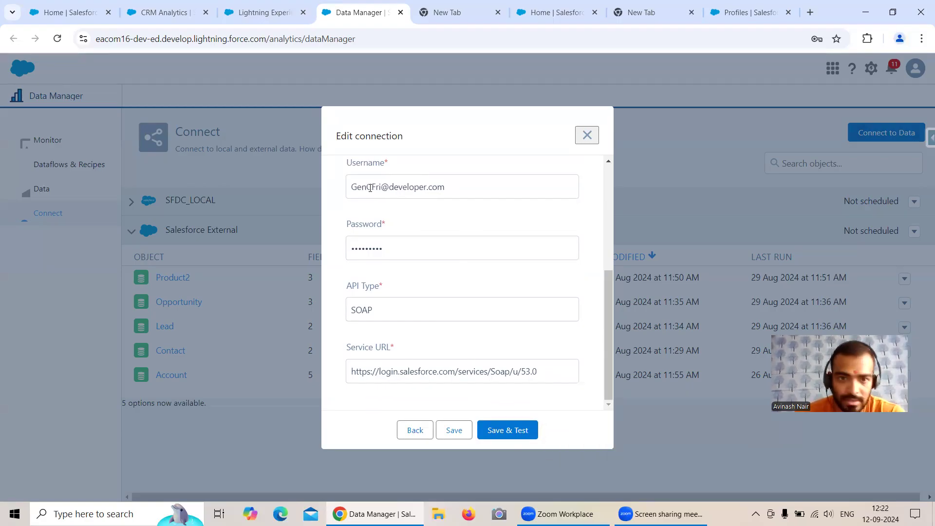
{"action": "left_click", "coordinate": [507, 430]}
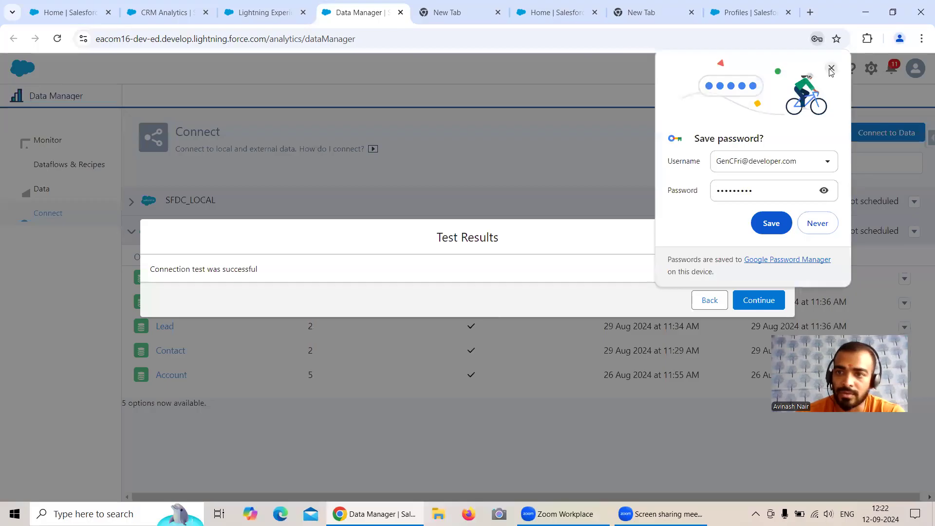
{"action": "left_click", "coordinate": [831, 68]}
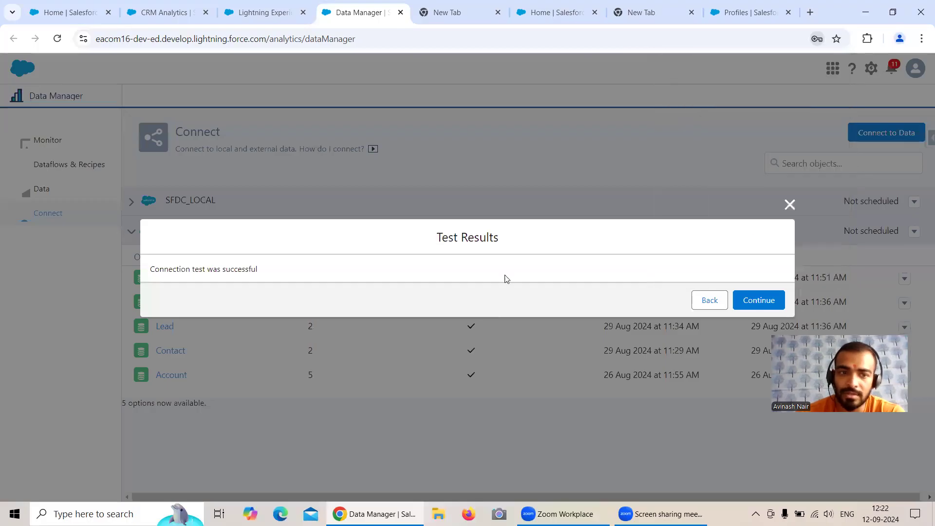
Close the connection dialog, reload Data Manager, and bring up the source chooser listing GenC Org
{"action": "left_click", "coordinate": [758, 301]}
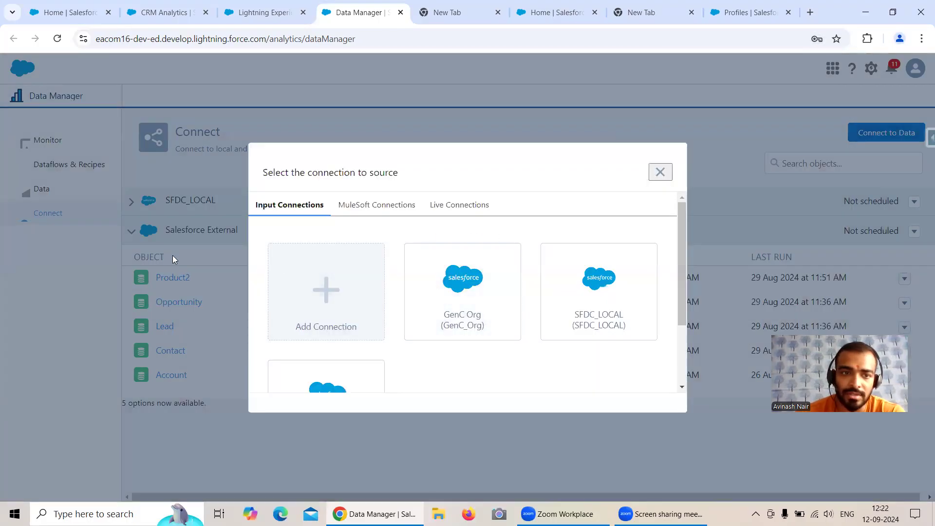
{"action": "scroll", "coordinate": [395, 292], "scroll_direction": "down", "scroll_amount": 2}
{"action": "left_click", "coordinate": [369, 289]}
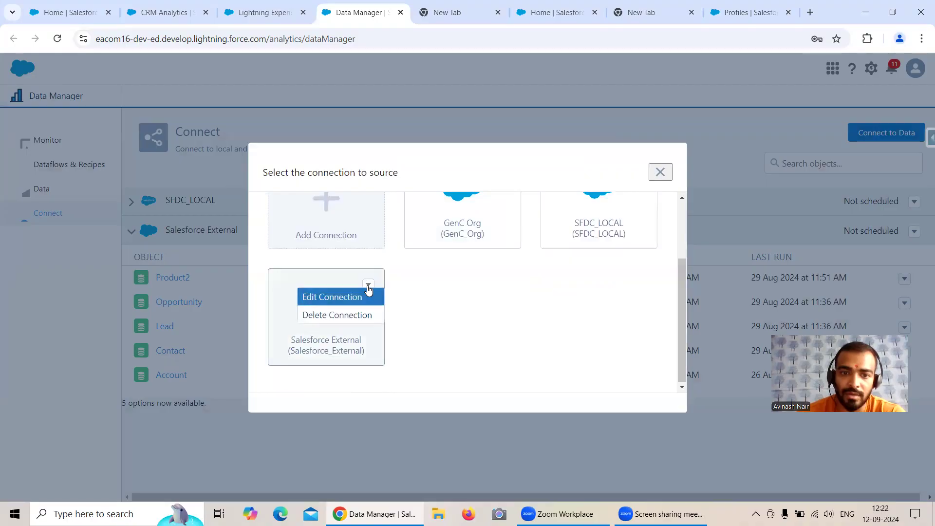
{"action": "left_click", "coordinate": [664, 180]}
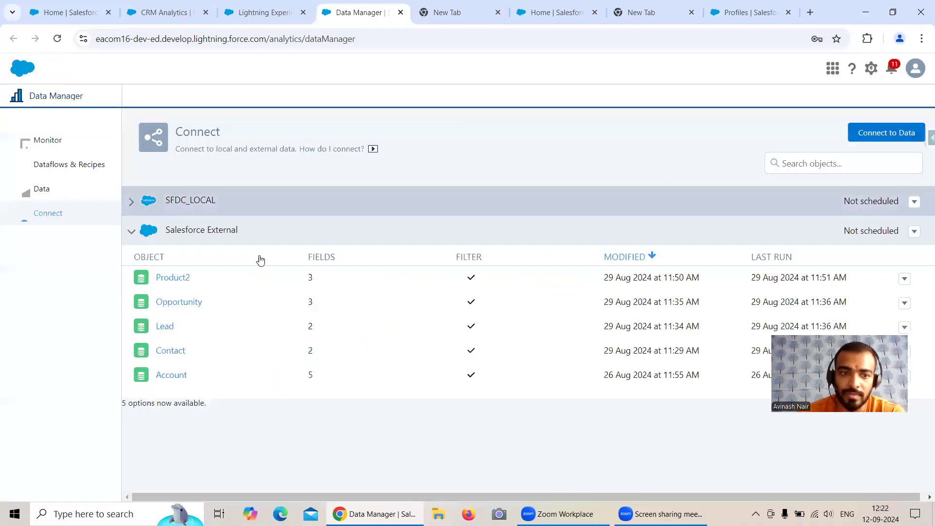
{"action": "left_click", "coordinate": [57, 38]}
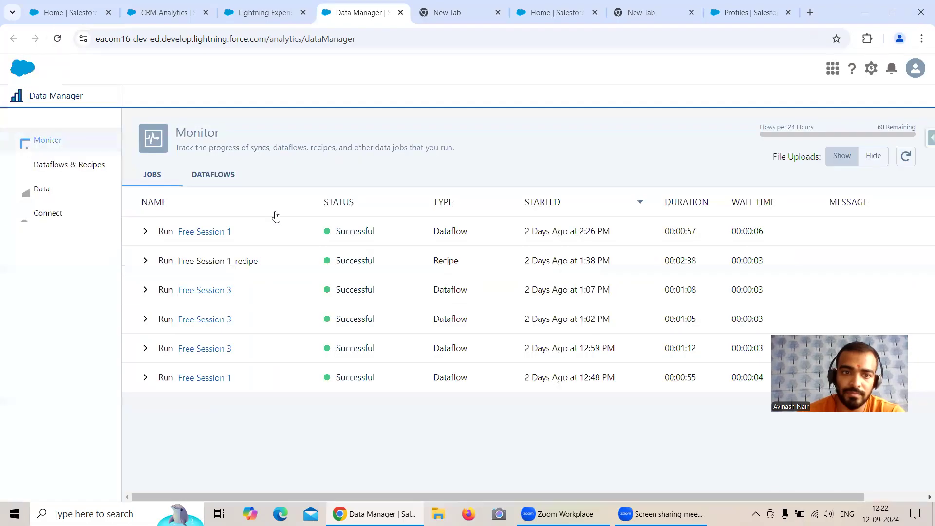
{"action": "left_click", "coordinate": [49, 213]}
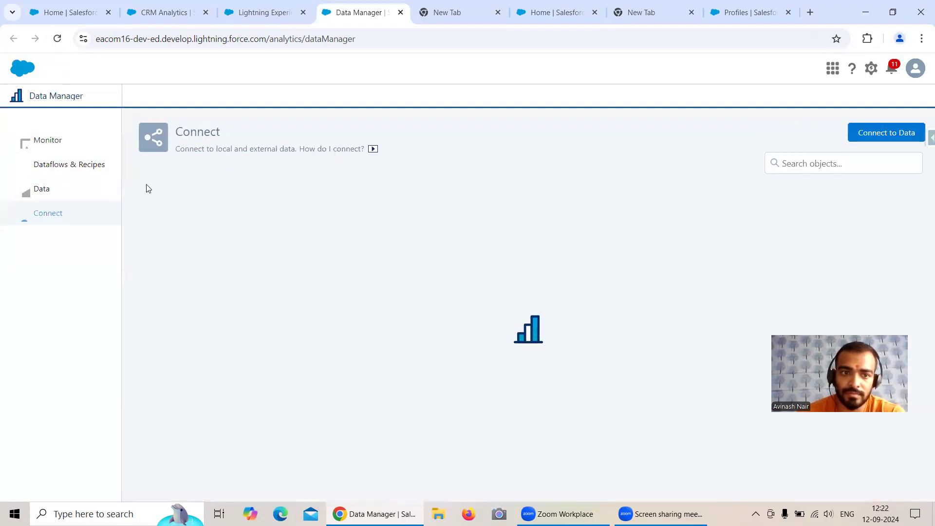
{"action": "left_click", "coordinate": [132, 204]}
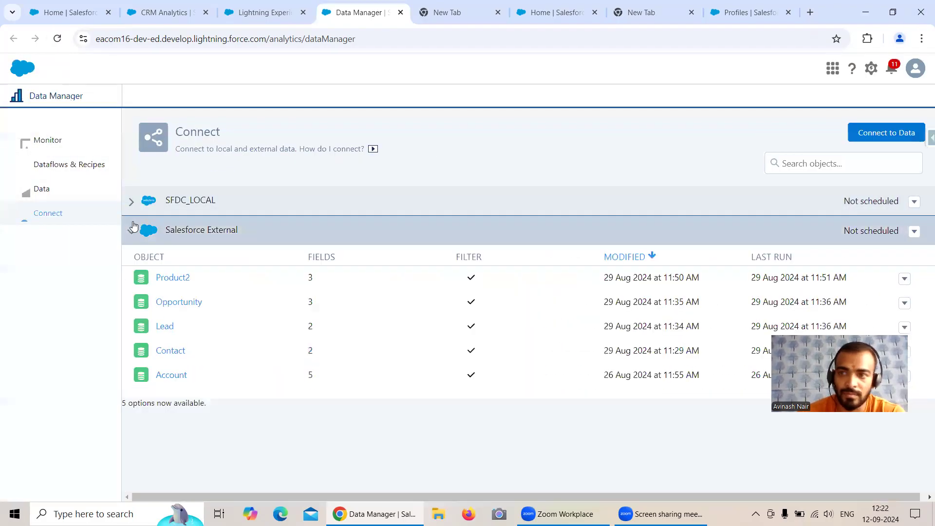
{"action": "left_click", "coordinate": [872, 137]}
Select GenC Org's Account object with the ID, NAME and INDUSTRY fields and continue
{"action": "scroll", "coordinate": [344, 317], "scroll_direction": "down", "scroll_amount": 2}
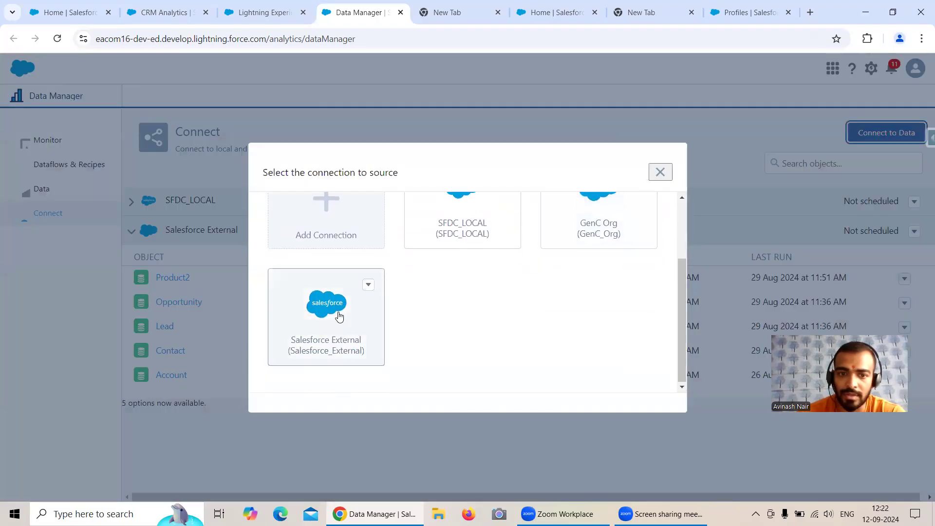
{"action": "left_click", "coordinate": [619, 256]}
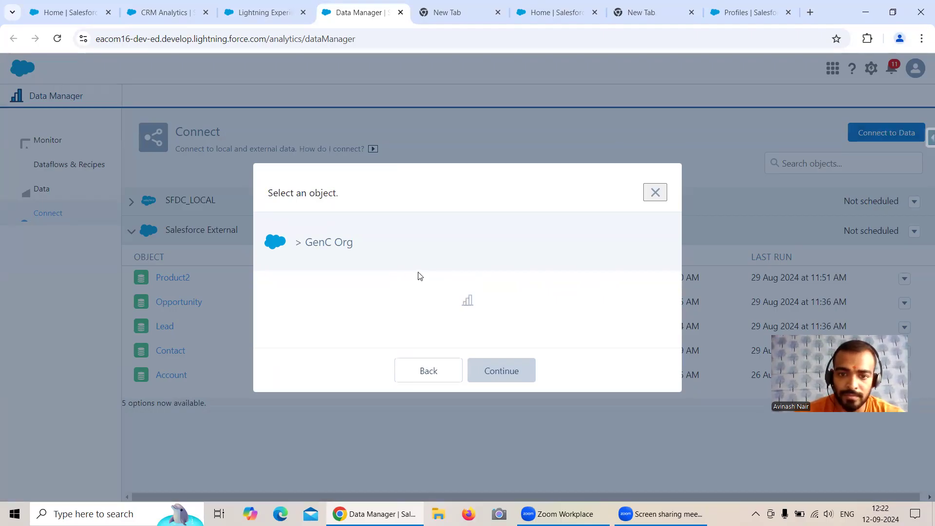
{"action": "left_click", "coordinate": [317, 269]}
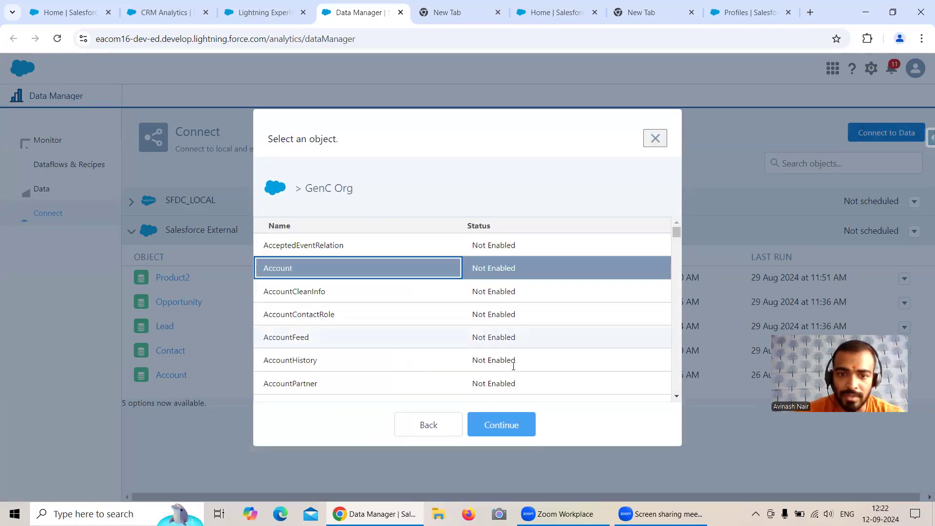
{"action": "left_click", "coordinate": [511, 425]}
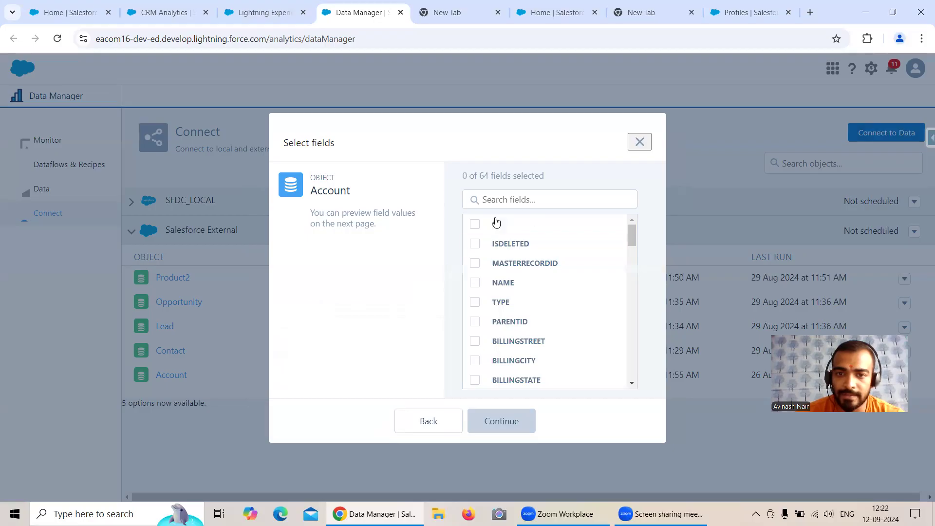
{"action": "left_click", "coordinate": [492, 224]}
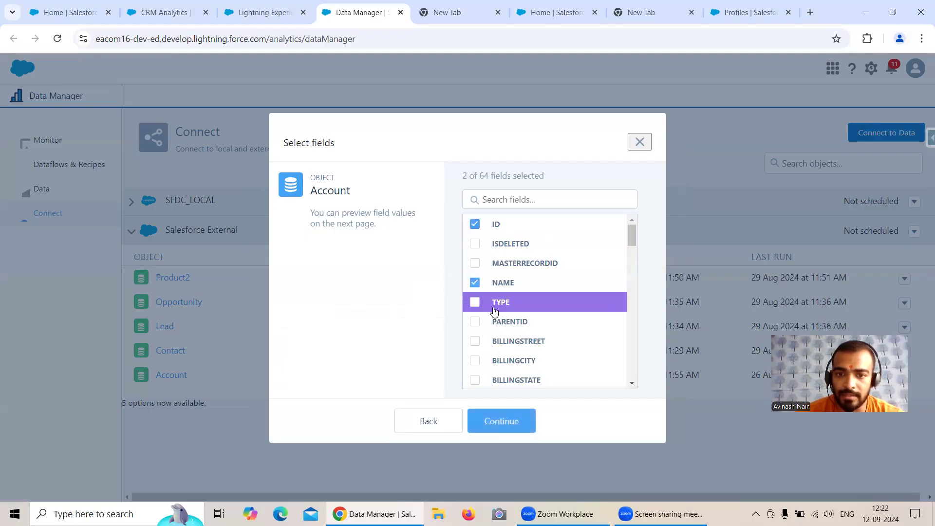
{"action": "scroll", "coordinate": [525, 298], "scroll_direction": "down", "scroll_amount": 5}
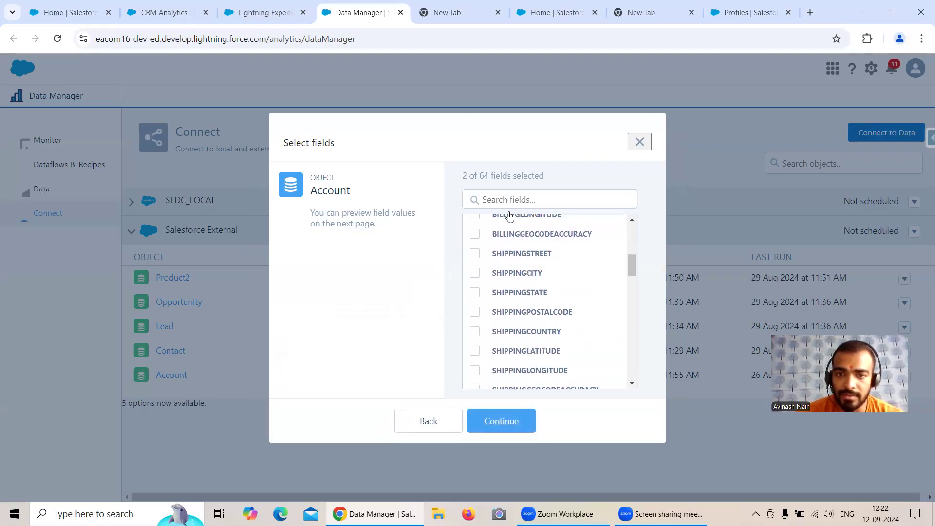
{"action": "type", "text": "Ind"}
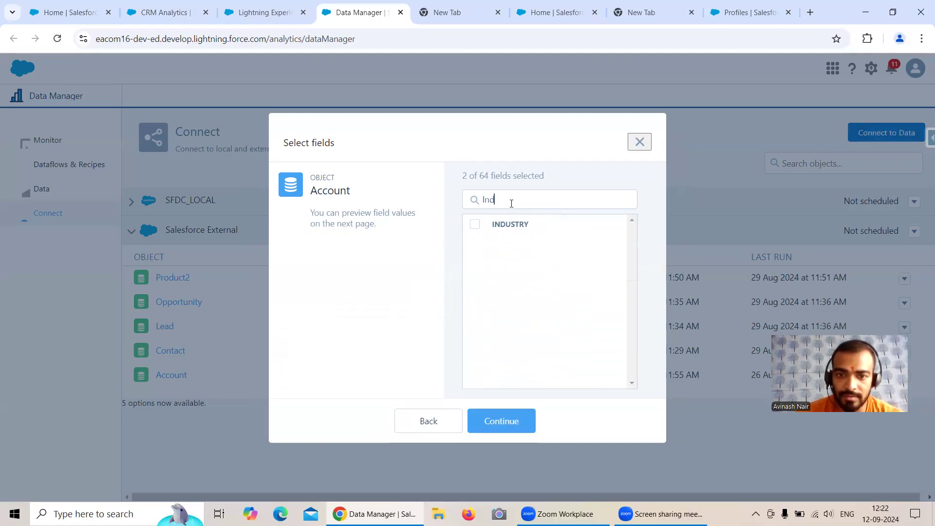
{"action": "left_click", "coordinate": [489, 229]}
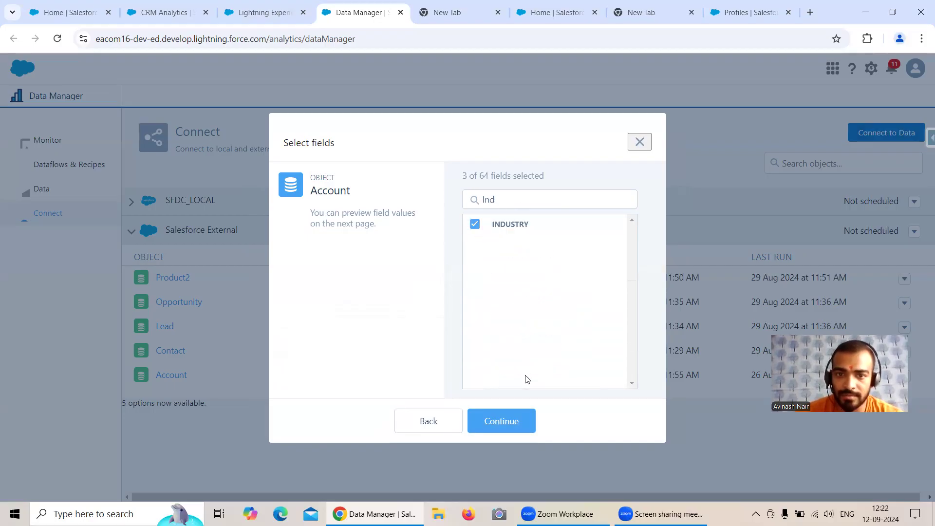
{"action": "left_click", "coordinate": [511, 422]}
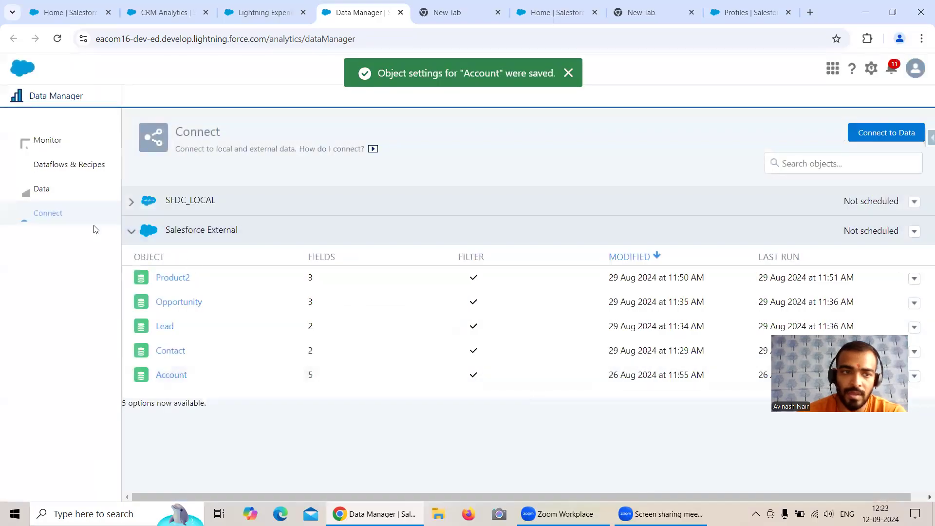
Run a full sync of the SFDC_LOCAL Account object
{"action": "left_click", "coordinate": [144, 203]}
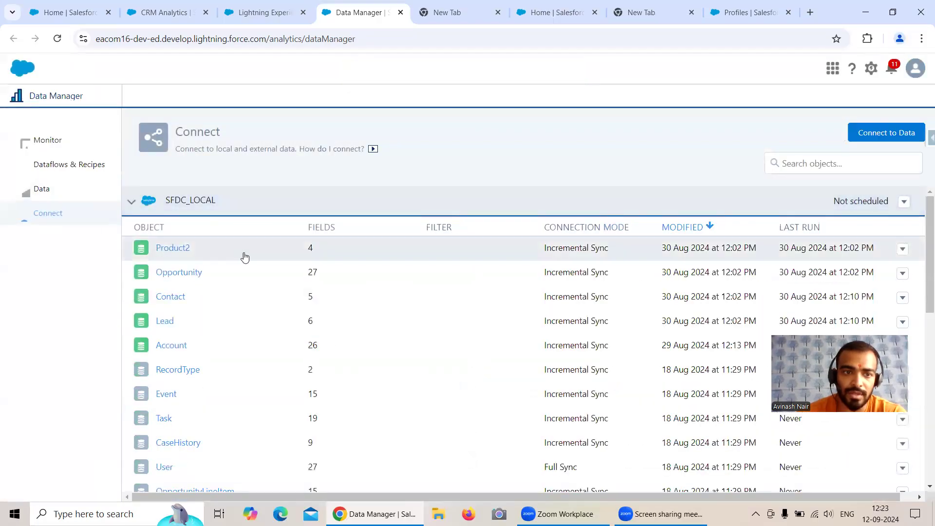
{"action": "scroll", "coordinate": [251, 273], "scroll_direction": "down", "scroll_amount": 1}
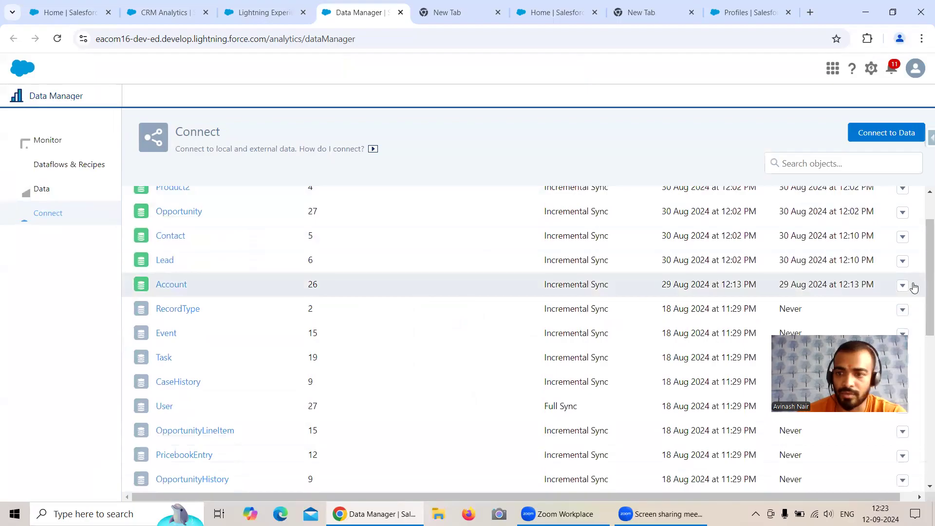
{"action": "left_click", "coordinate": [903, 286]}
{"action": "left_click", "coordinate": [777, 308]}
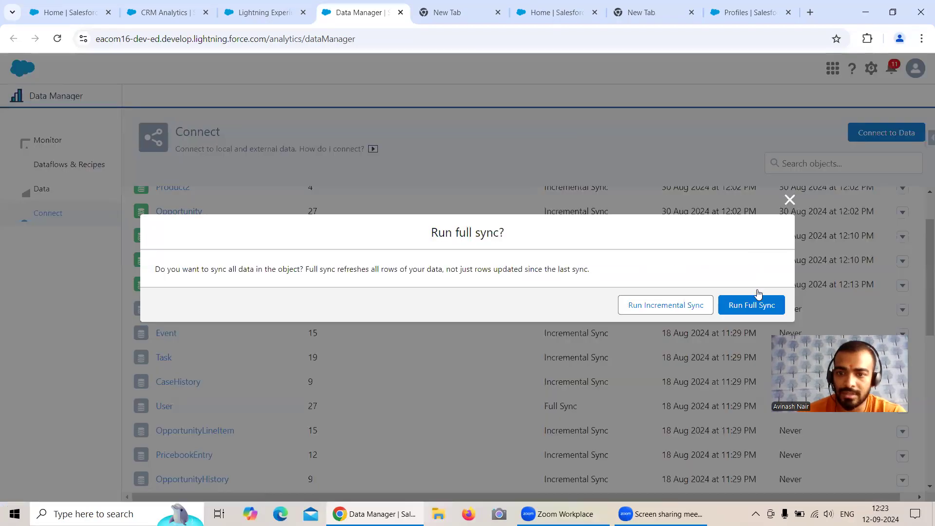
{"action": "key", "text": "Return"}
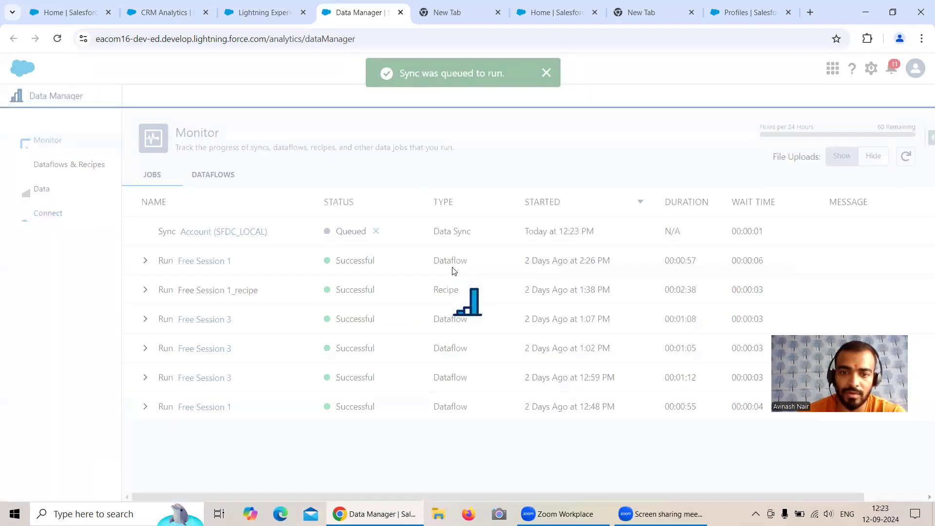
Run a data sync of GenC Org's Account object and reopen its options on the Connect page
{"action": "left_click", "coordinate": [47, 213]}
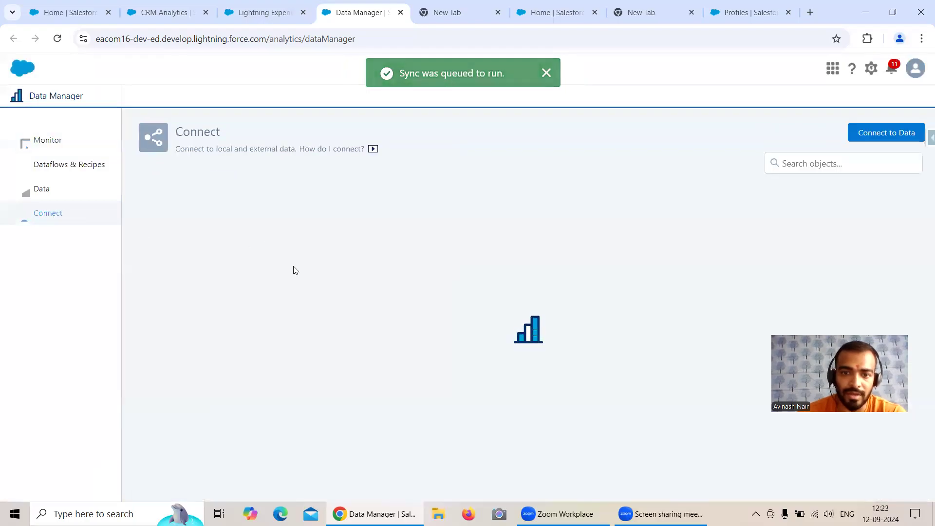
{"action": "left_click", "coordinate": [131, 201]}
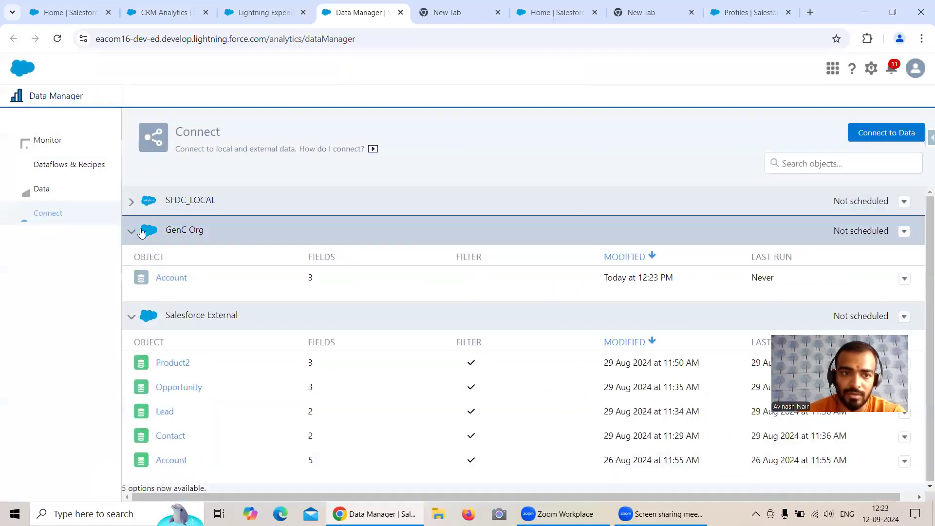
{"action": "left_click", "coordinate": [904, 277]}
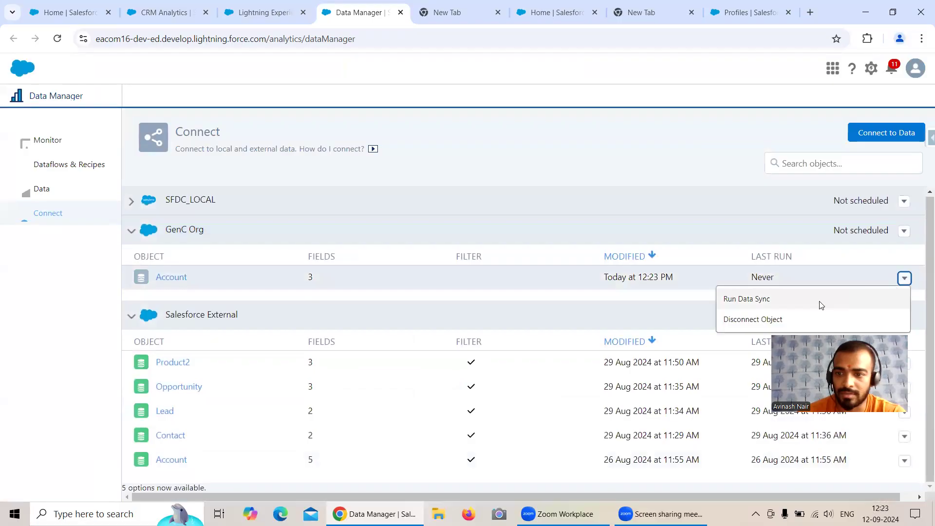
{"action": "left_click", "coordinate": [760, 299]}
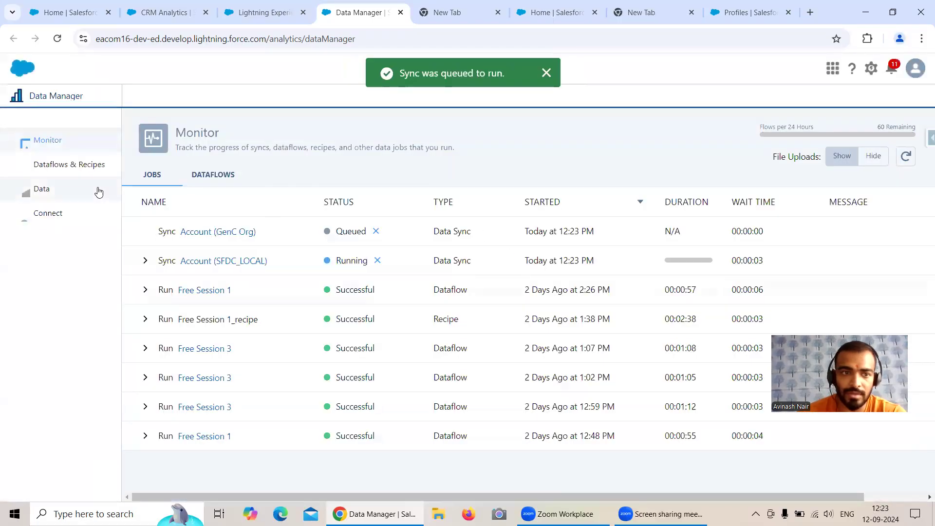
{"action": "left_click", "coordinate": [55, 214]}
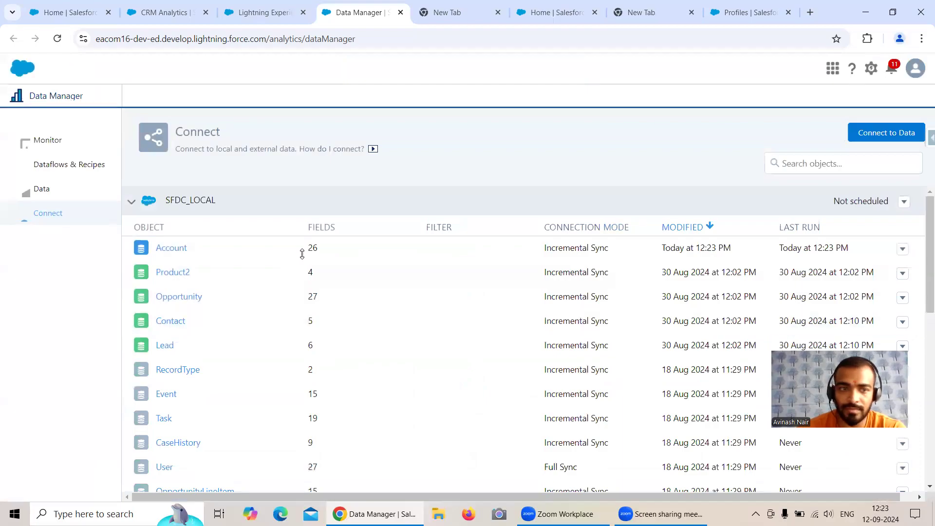
{"action": "left_click", "coordinate": [131, 203]}
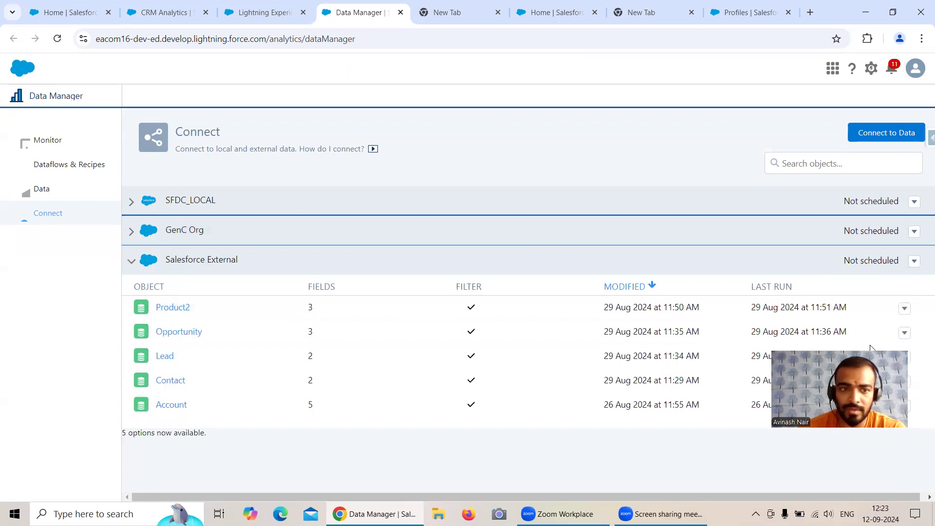
{"action": "left_click", "coordinate": [130, 238]}
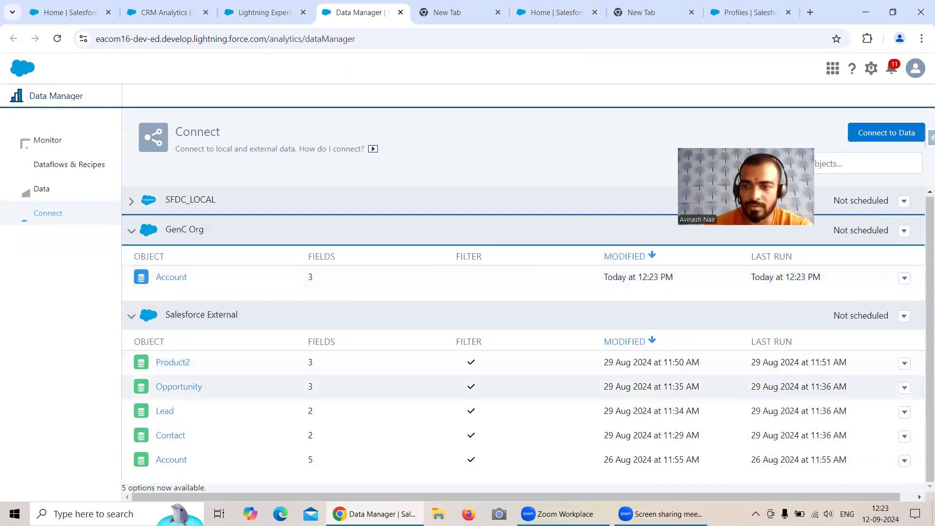
{"action": "left_click", "coordinate": [905, 461]}
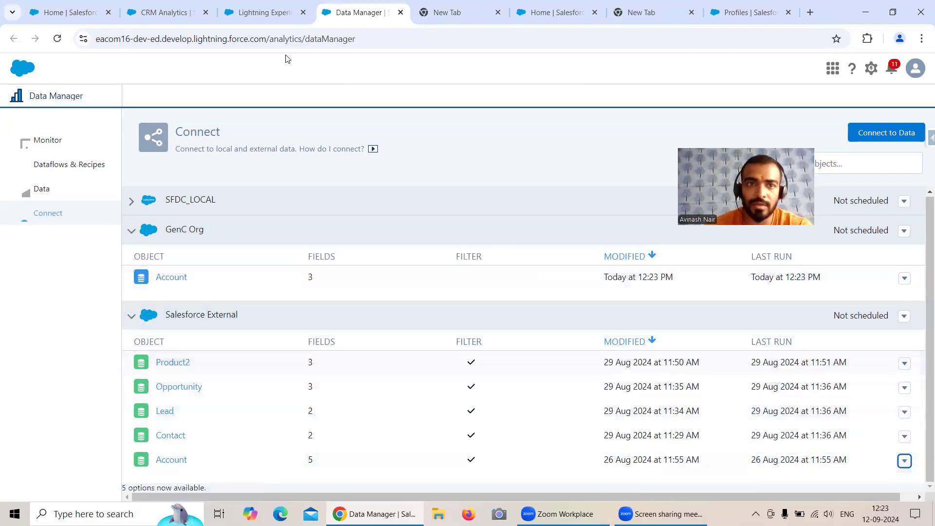
Open Salesforce Inspector's Data Export in a new browser tab
{"action": "key", "text": "ctrl+1"}
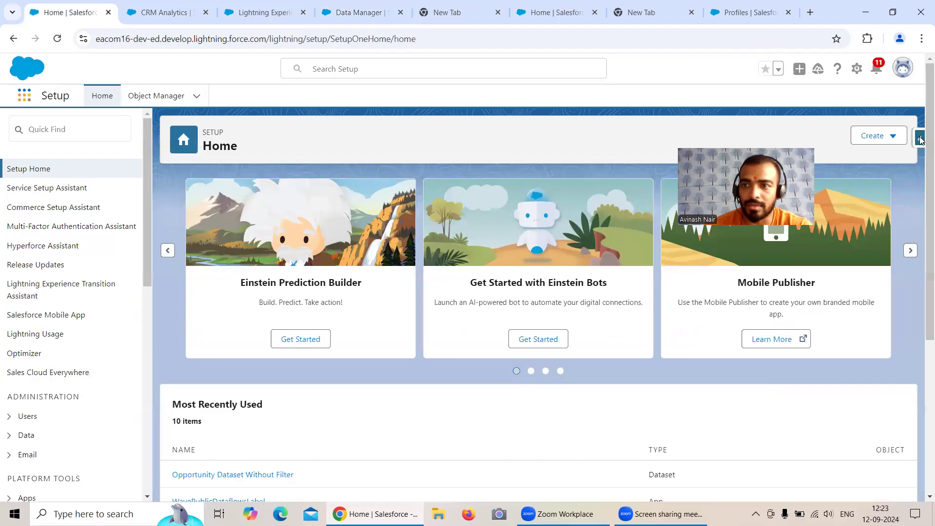
{"action": "left_click", "coordinate": [920, 141]}
{"action": "right_click", "coordinate": [838, 333]}
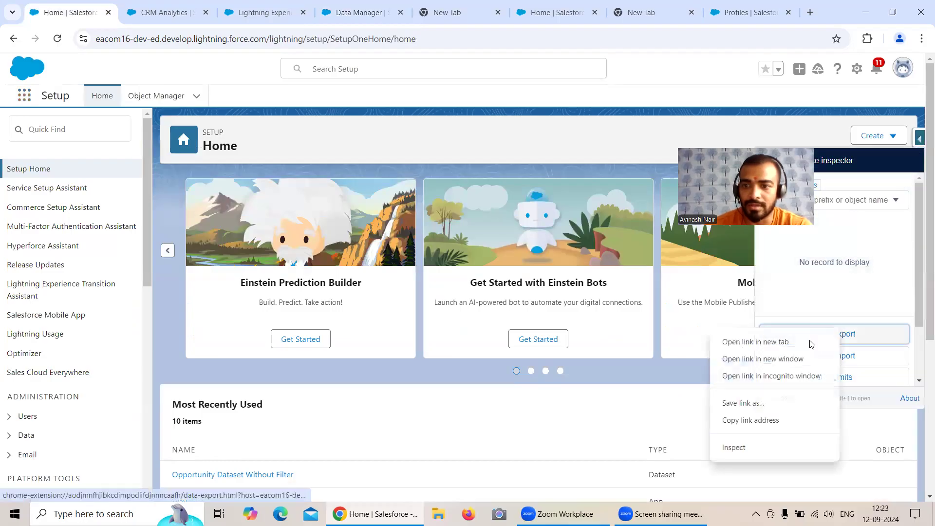
{"action": "left_click", "coordinate": [741, 342]}
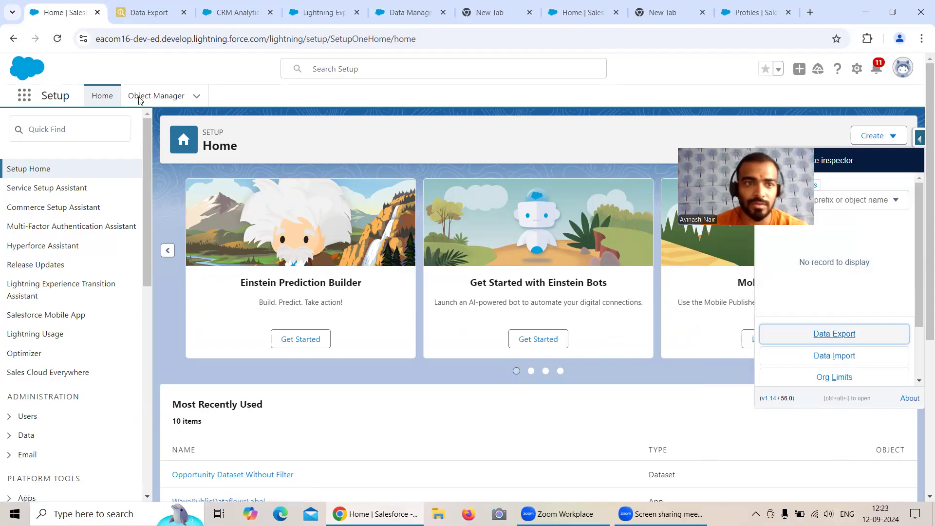
{"action": "key", "text": "ctrl+2"}
Export the query 'Select id from account', returning 1003 Account records
{"action": "left_click_drag", "start_coordinate": [43, 96], "coordinate": [530, 95]}
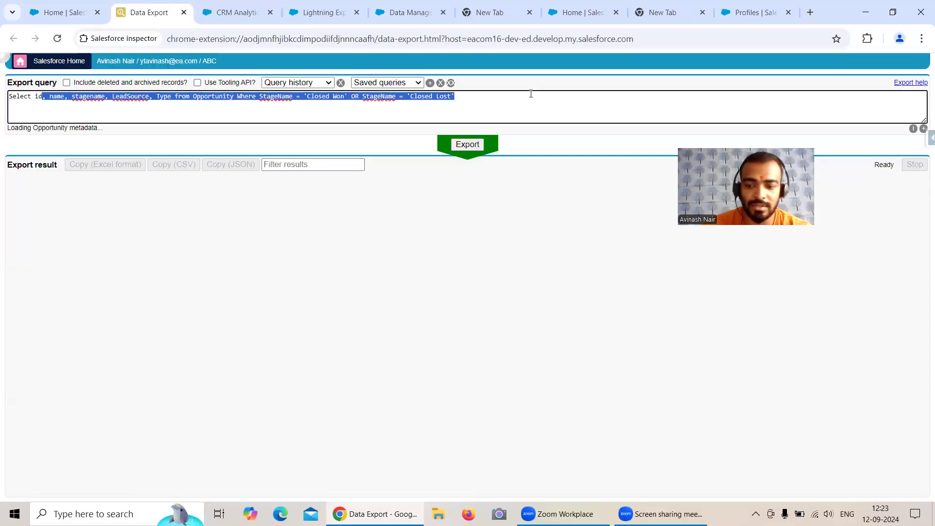
{"action": "type", "text": "from account"}
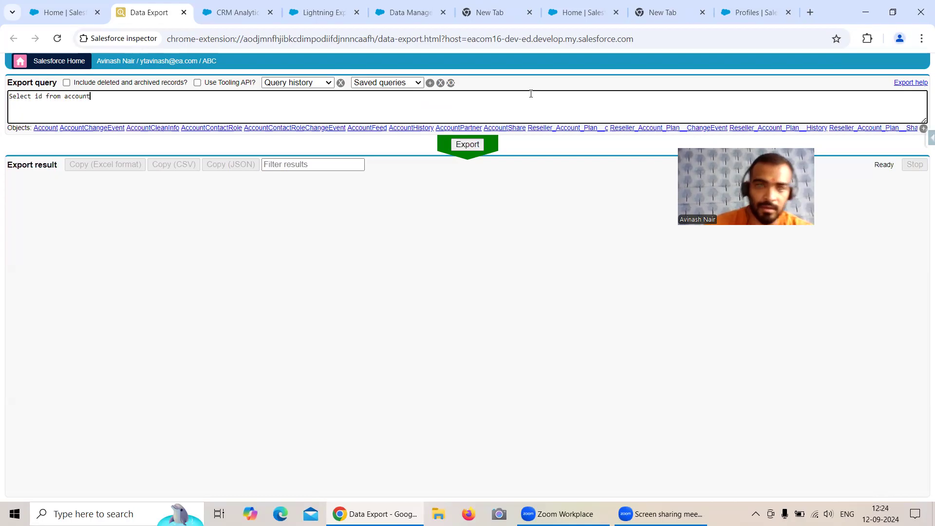
{"action": "left_click", "coordinate": [467, 144]}
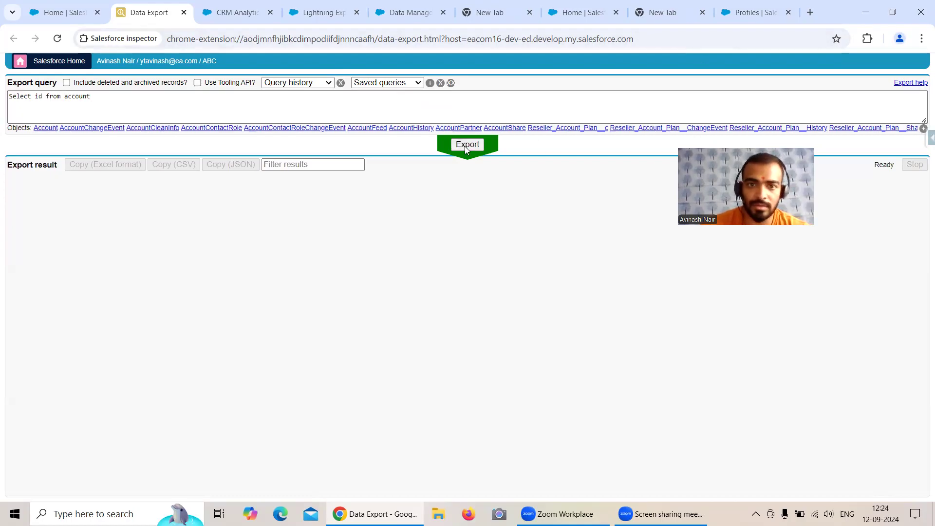
{"action": "left_click", "coordinate": [94, 97]}
{"action": "left_click_drag", "start_coordinate": [94, 97], "coordinate": [3, 98]}
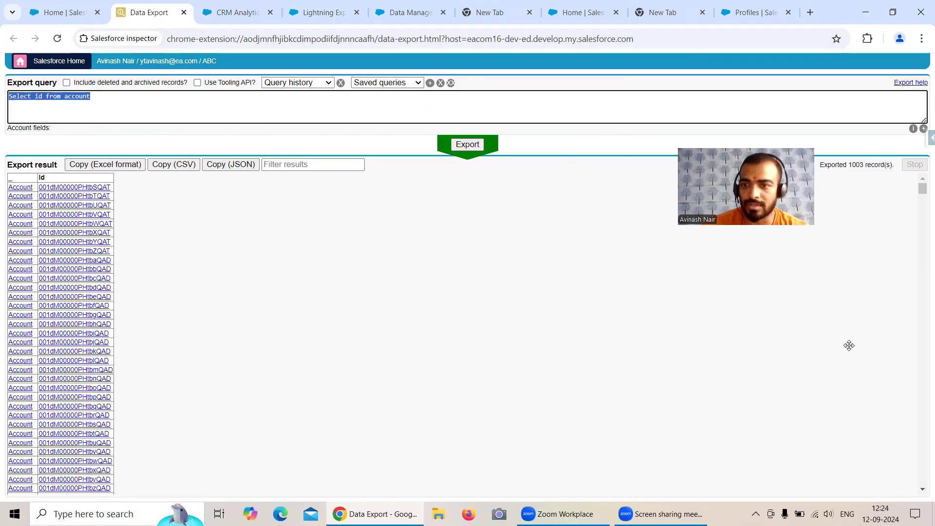
{"action": "left_click_drag", "start_coordinate": [850, 345], "coordinate": [850, 345]}
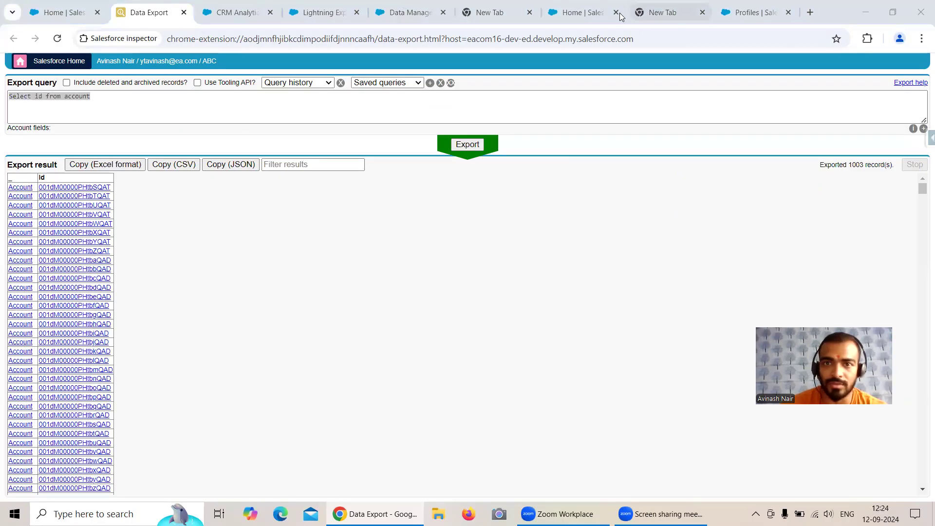
{"action": "left_click", "coordinate": [580, 12]}
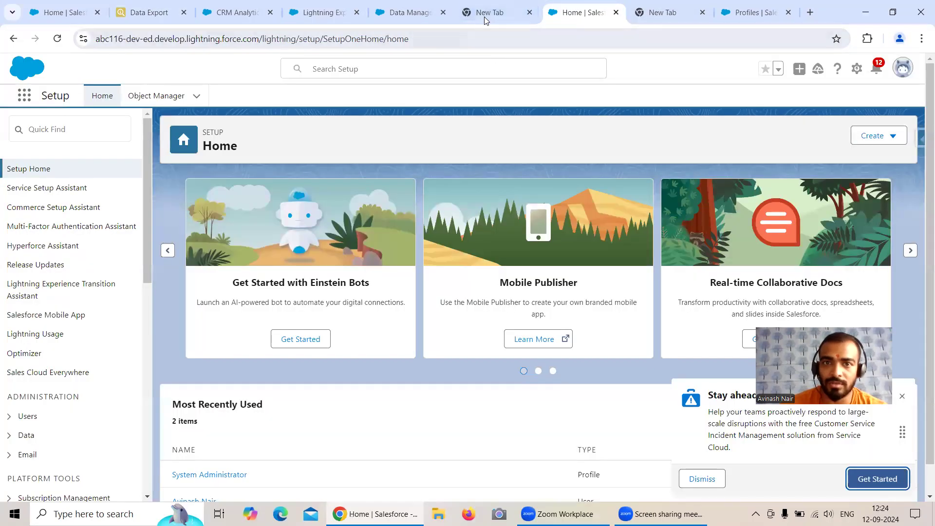
Switch between both orgs' Setup Home tabs and the System Administrator profile page
{"action": "left_click", "coordinate": [66, 12]}
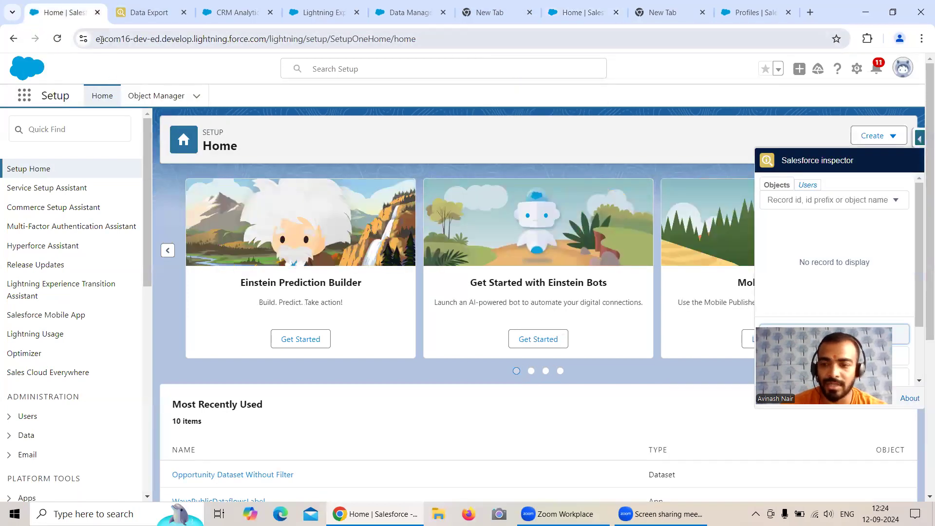
{"action": "left_click", "coordinate": [581, 12]}
{"action": "left_click_drag", "start_coordinate": [104, 39], "coordinate": [117, 37]}
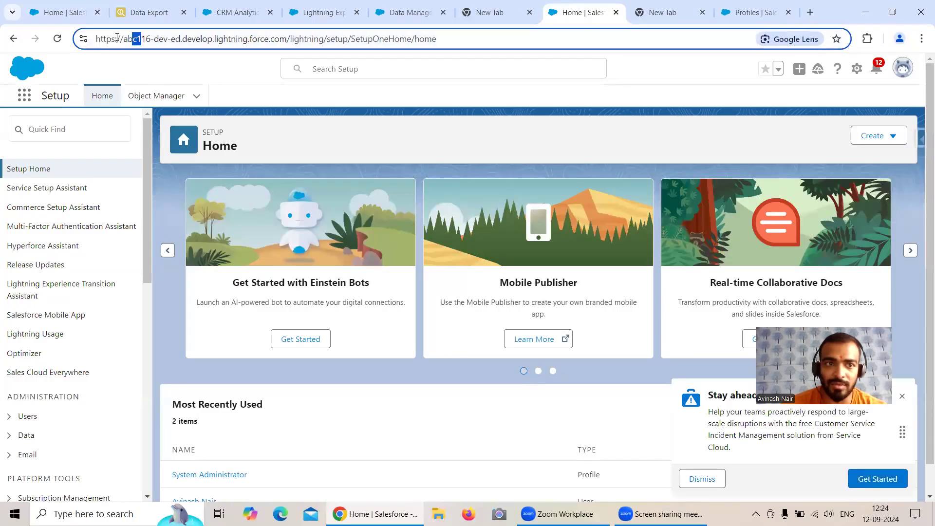
{"action": "left_click", "coordinate": [151, 59]}
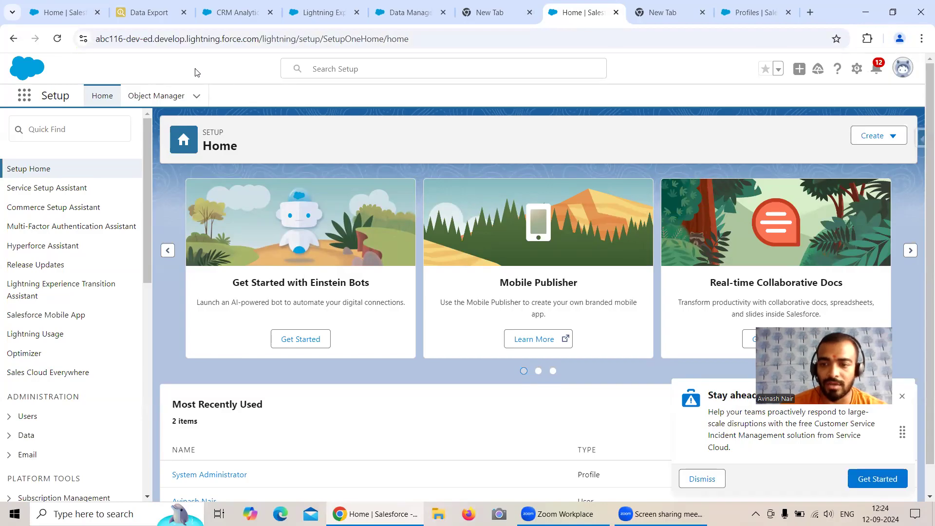
{"action": "left_click", "coordinate": [744, 14]}
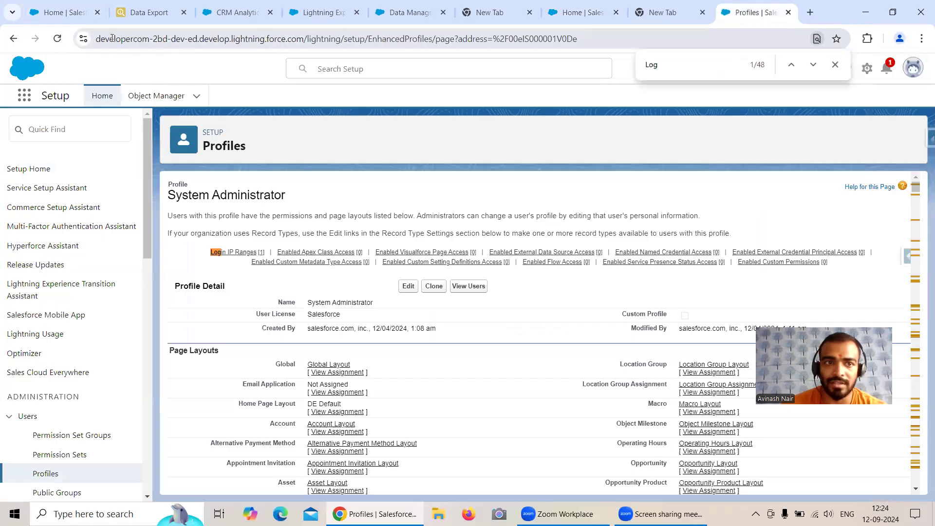
{"action": "key", "text": "ctrl+7"}
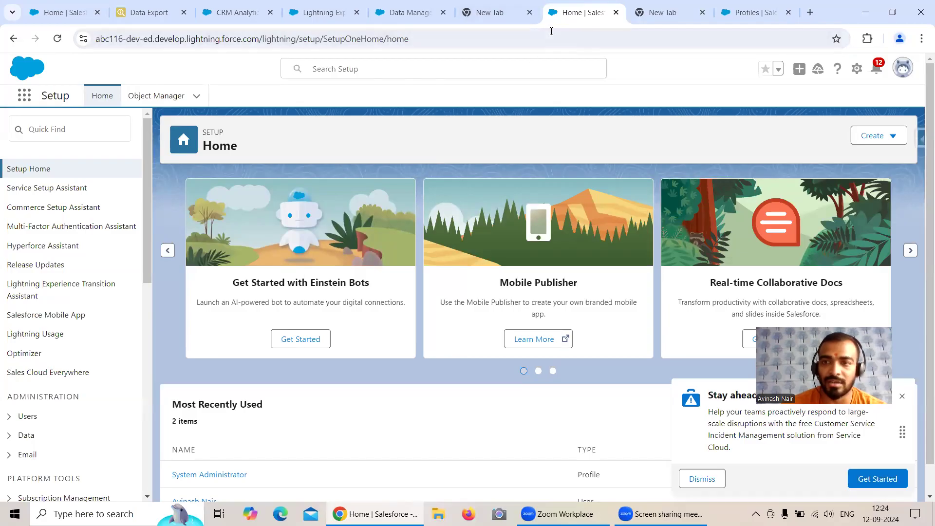
{"action": "left_click", "coordinate": [752, 12]}
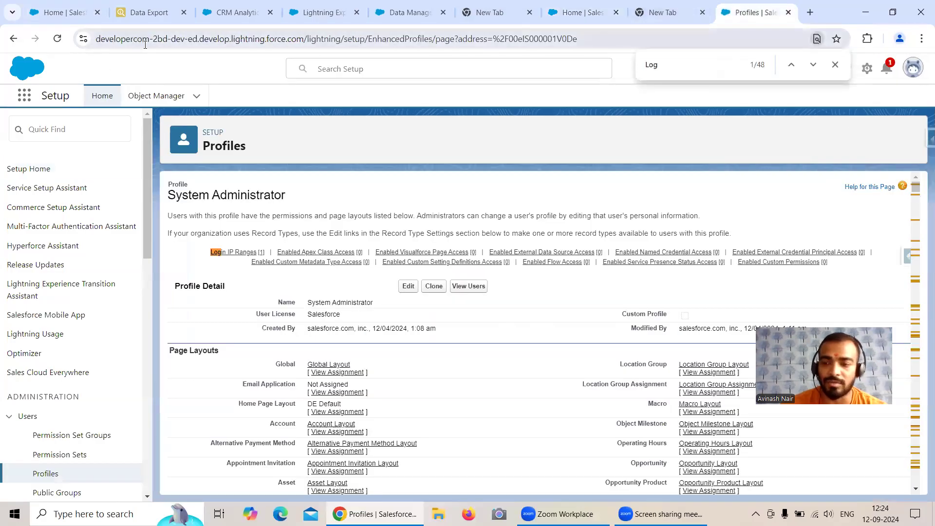
{"action": "left_click", "coordinate": [579, 13]}
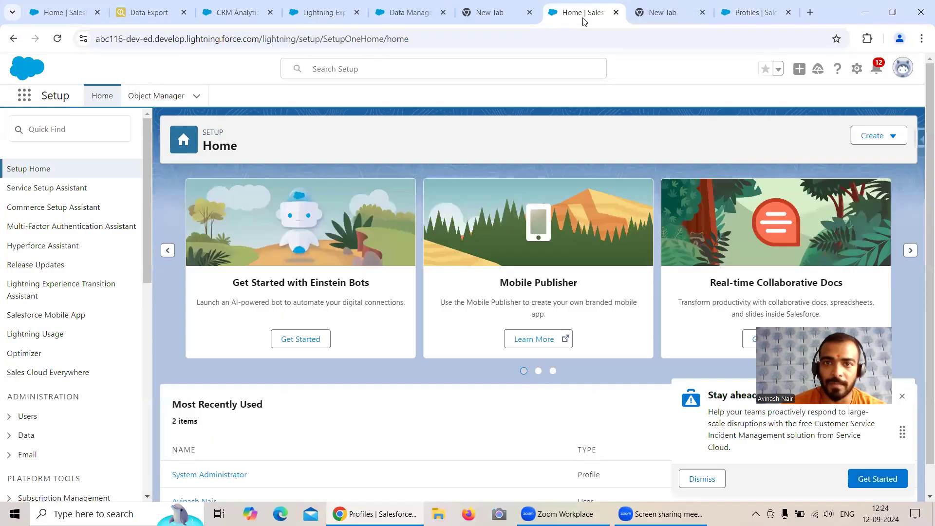
Refresh the Data Manager job monitor to confirm the Account syncs, then open the Inspector panel on Setup Home
{"action": "left_click", "coordinate": [408, 12]}
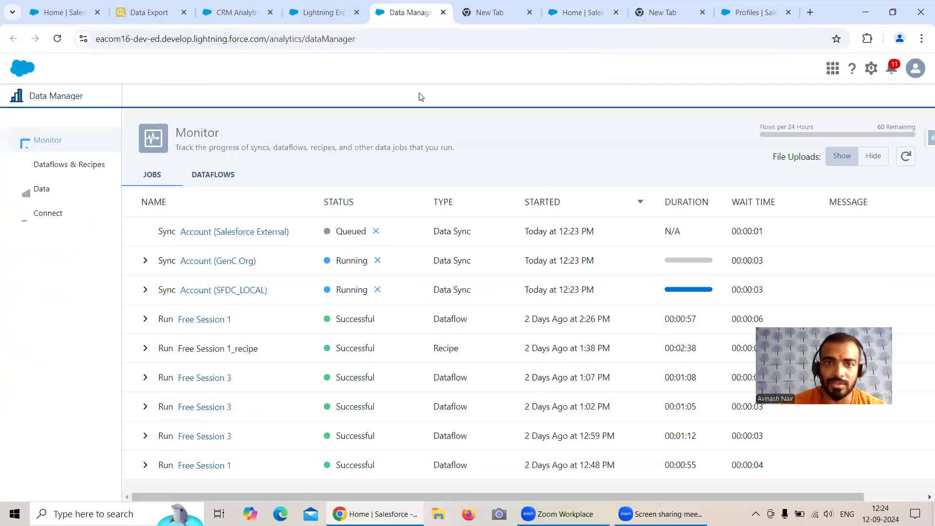
{"action": "left_click", "coordinate": [906, 156]}
{"action": "left_click", "coordinate": [574, 14]}
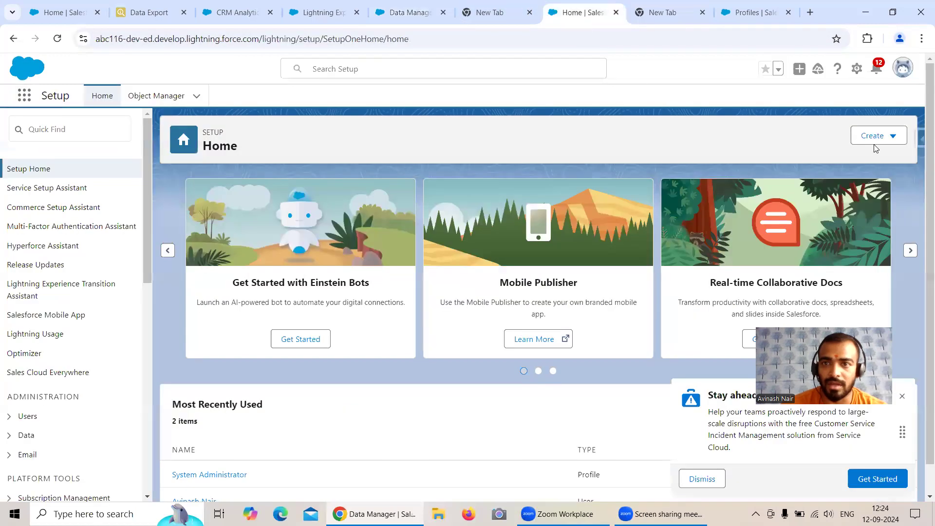
{"action": "left_click", "coordinate": [921, 141]}
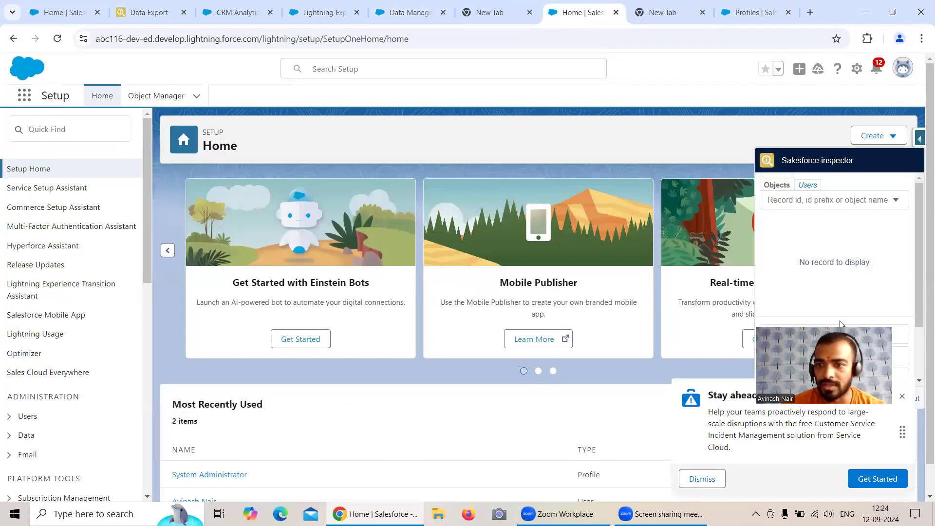
Open Data Export from Setup Home in a new tab and export the account Ids (13 records)
{"action": "right_click", "coordinate": [797, 343]}
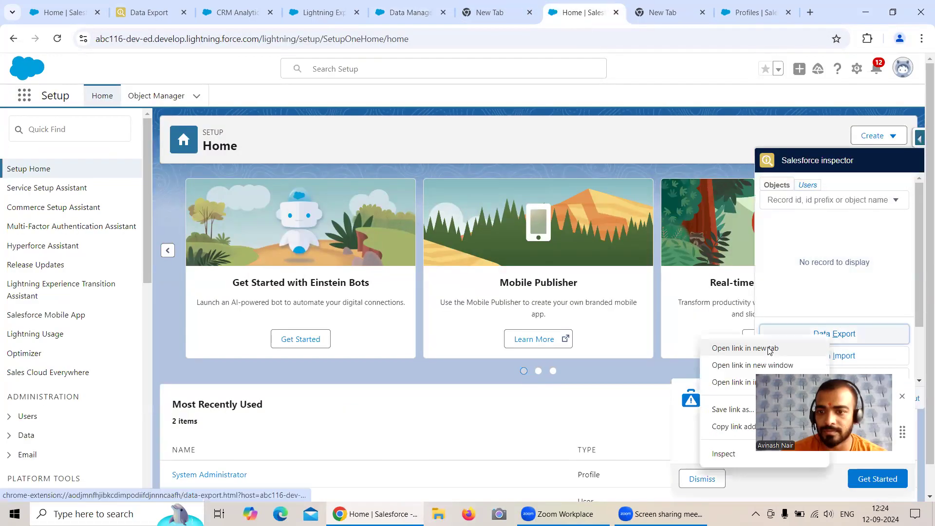
{"action": "left_click", "coordinate": [838, 392]}
{"action": "left_click", "coordinate": [601, 13]}
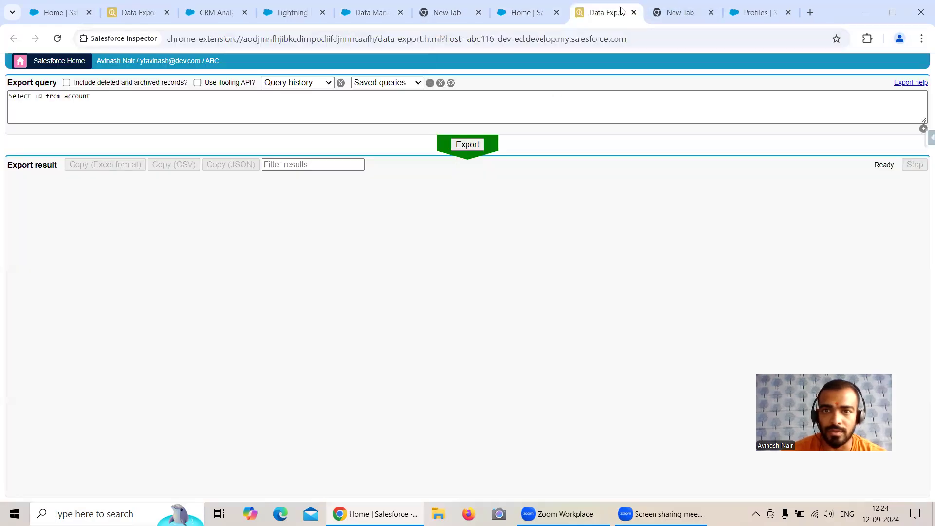
{"action": "left_click", "coordinate": [467, 144]}
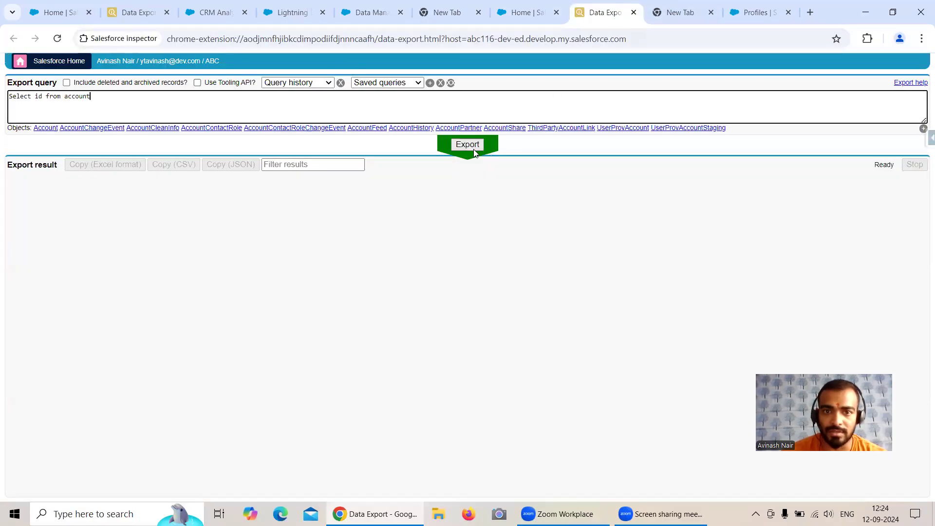
Export the account Ids from the System Administrator profile's org and compare both exports
{"action": "left_click", "coordinate": [760, 12]}
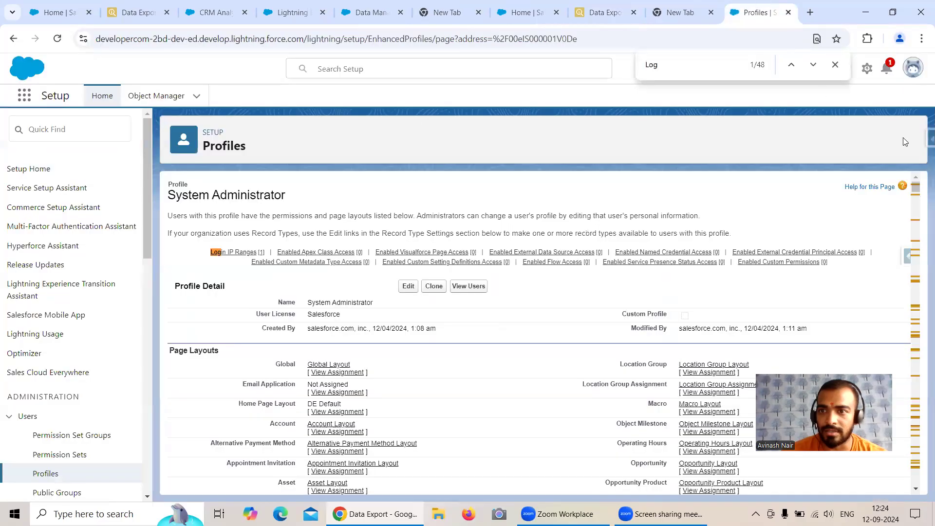
{"action": "left_click", "coordinate": [928, 138]}
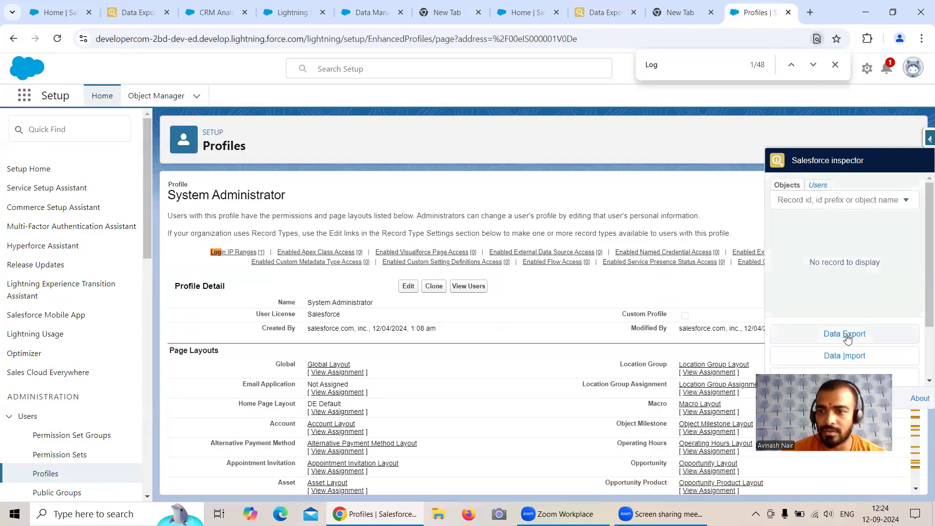
{"action": "right_click", "coordinate": [788, 334]}
{"action": "left_click", "coordinate": [752, 350]}
{"action": "left_click", "coordinate": [765, 12]}
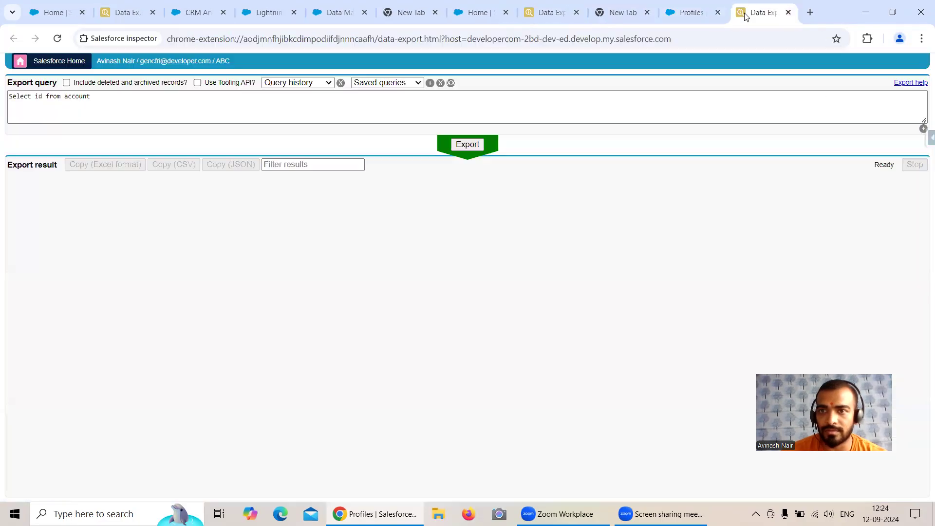
{"action": "left_click", "coordinate": [459, 148]}
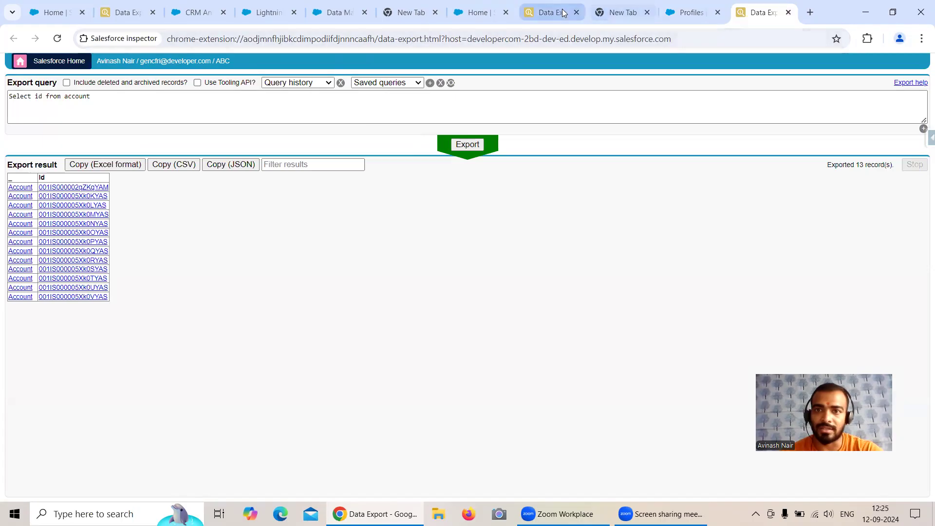
{"action": "left_click", "coordinate": [544, 12]}
{"action": "left_click_drag", "start_coordinate": [165, 60], "coordinate": [152, 60]}
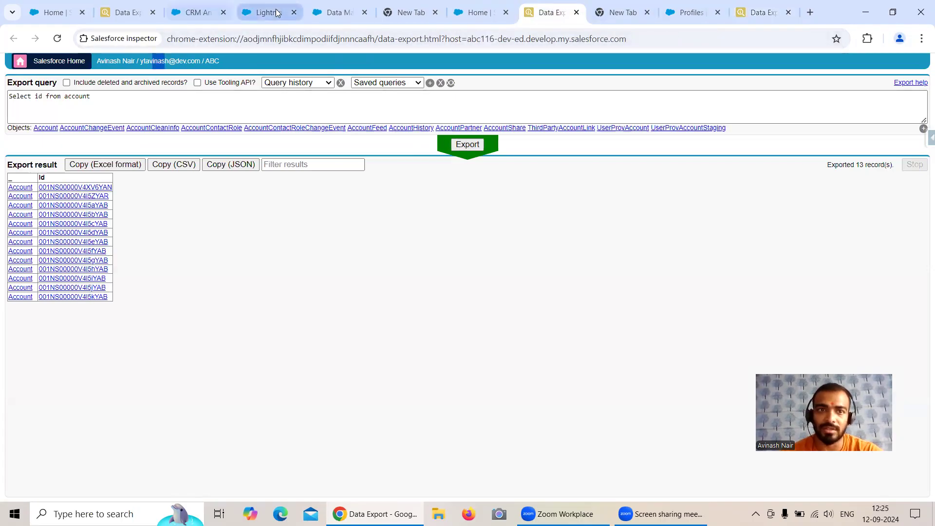
Check the first org's 1003 exported account Ids, then refresh the Data Manager job monitor
{"action": "left_click", "coordinate": [342, 12]}
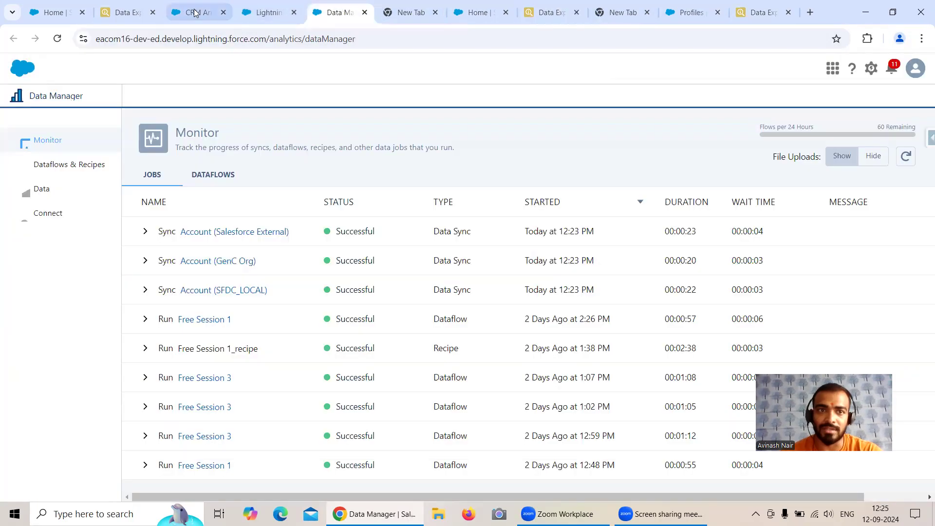
{"action": "left_click", "coordinate": [144, 15]}
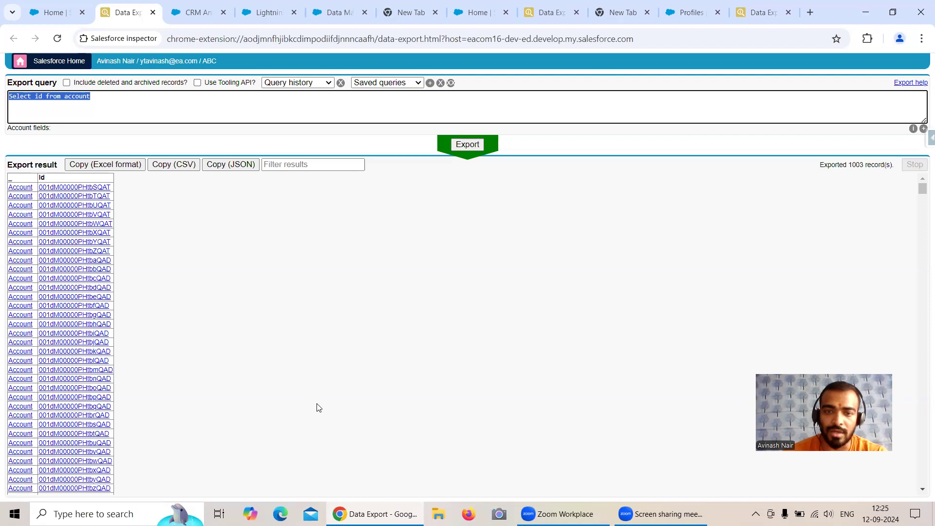
{"action": "left_click", "coordinate": [336, 12]}
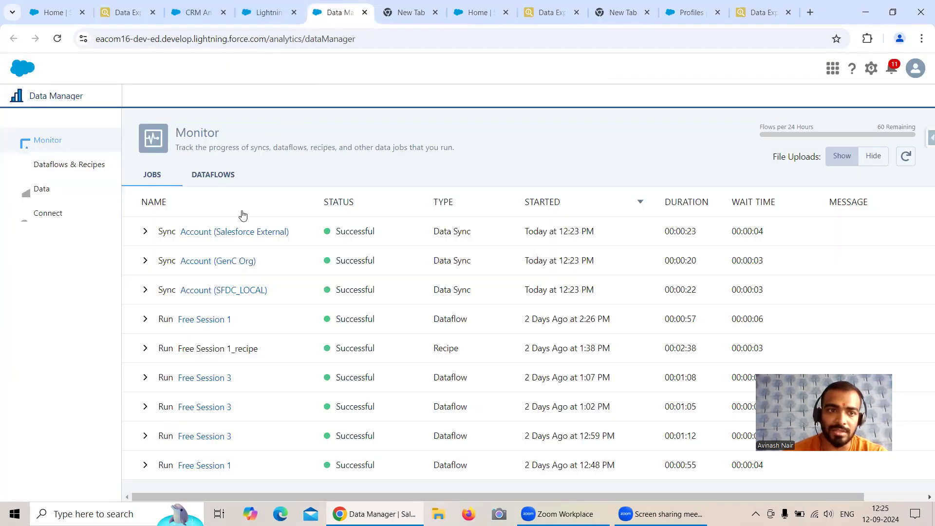
{"action": "left_click", "coordinate": [903, 159]}
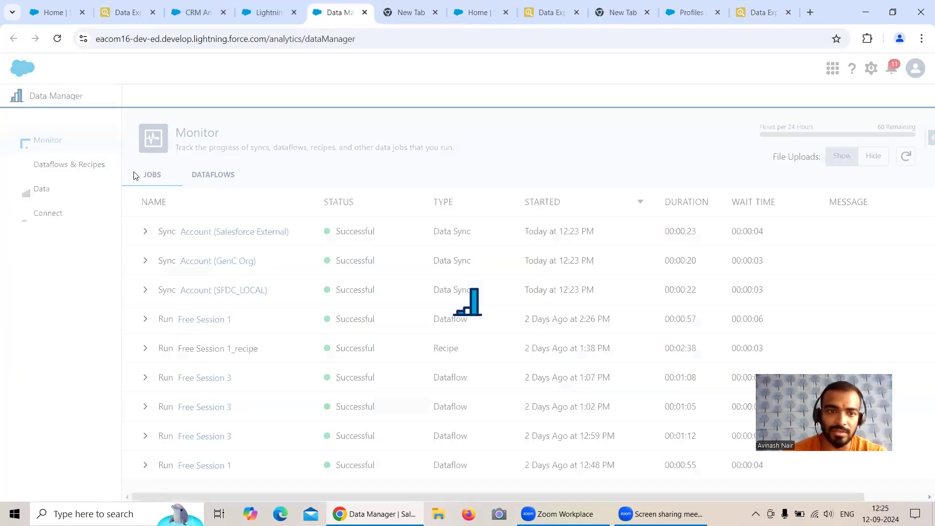
Go from Dataflows & Recipes to the Connect page's list of data connections
{"action": "left_click", "coordinate": [79, 164]}
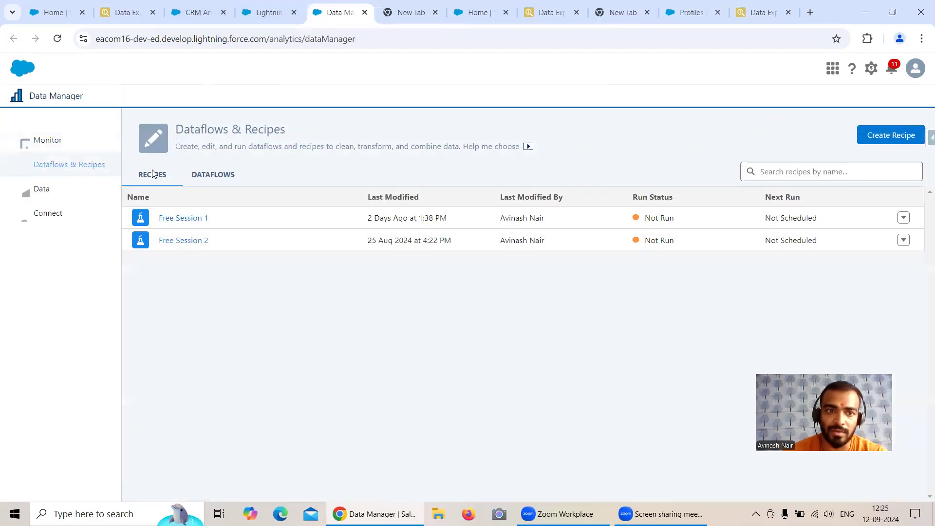
{"action": "left_click", "coordinate": [68, 140]}
{"action": "left_click", "coordinate": [73, 213]}
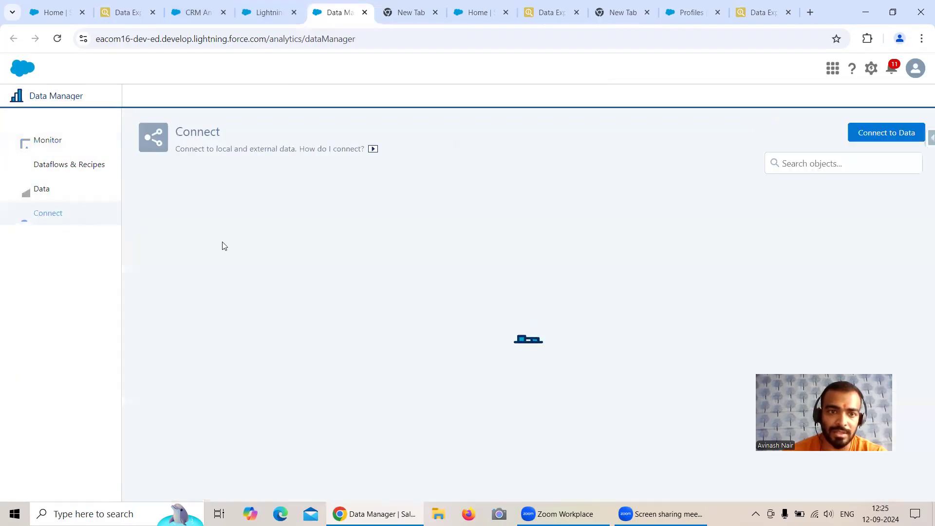
Clear the Salesforce External Account object's old filter, enter Id != null, and save the settings
{"action": "left_click", "coordinate": [147, 209]}
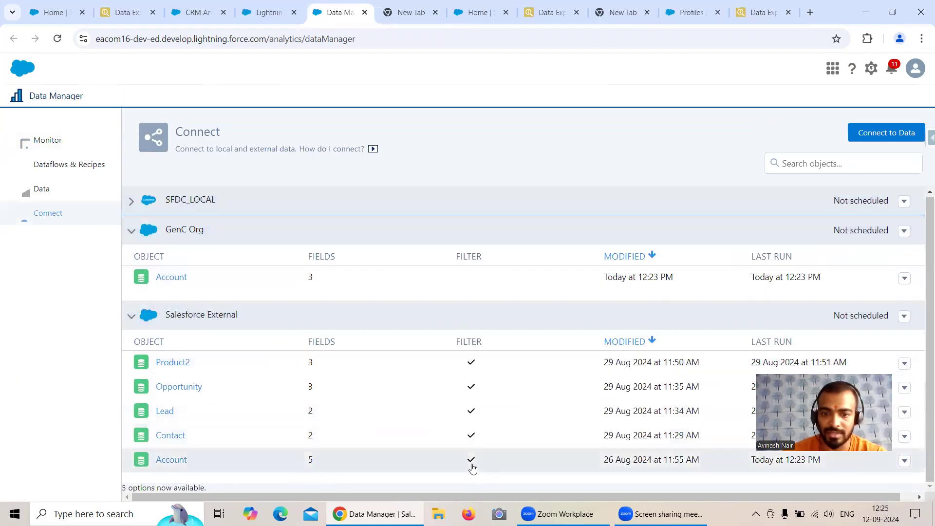
{"action": "left_click", "coordinate": [176, 460]}
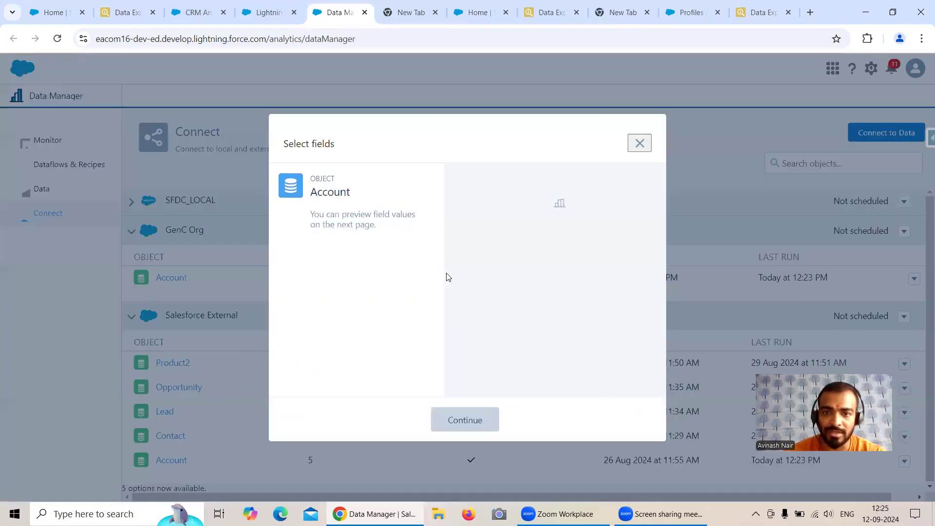
{"action": "left_click", "coordinate": [476, 421]}
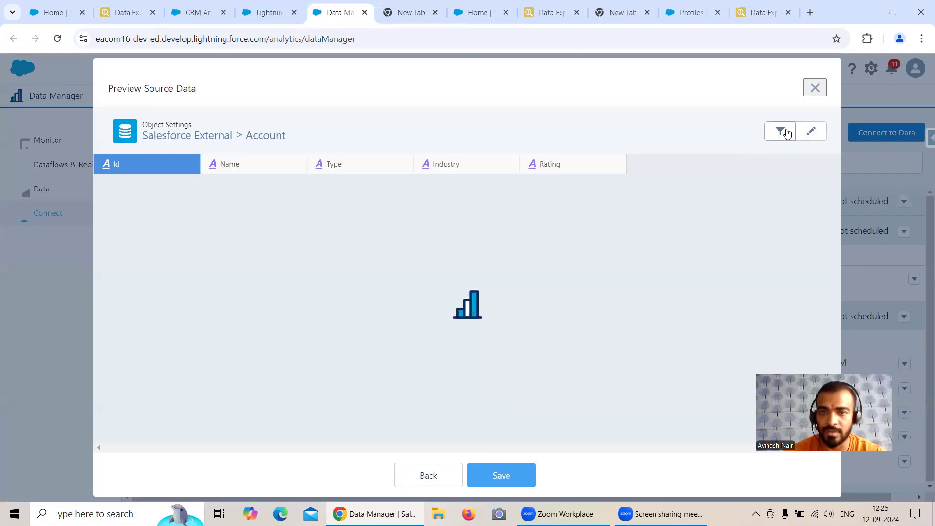
{"action": "left_click", "coordinate": [782, 131]}
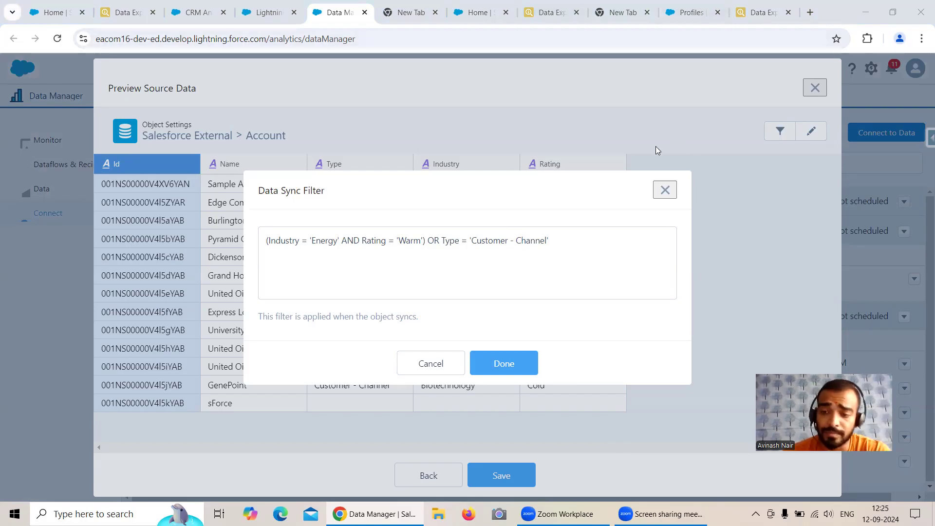
{"action": "left_click_drag", "start_coordinate": [267, 241], "coordinate": [579, 241]}
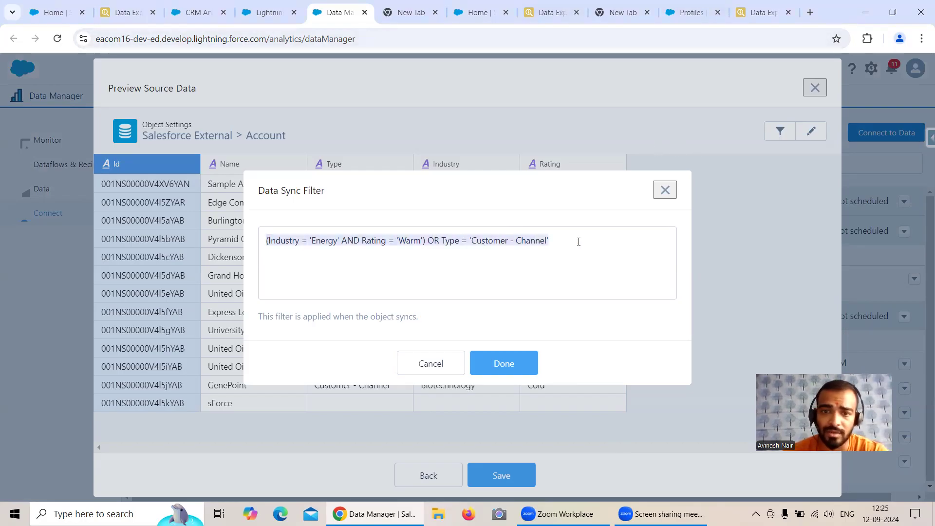
{"action": "key", "text": "BackSpace"}
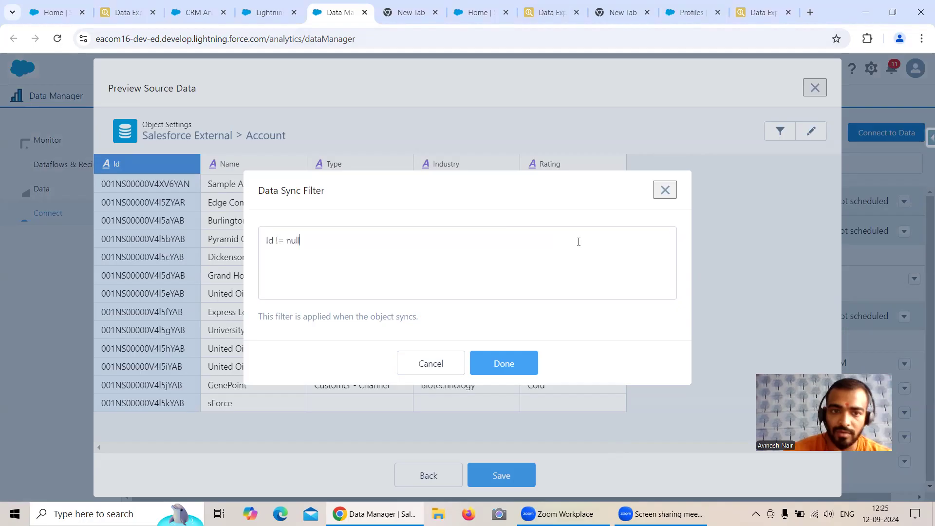
{"action": "left_click", "coordinate": [509, 359]}
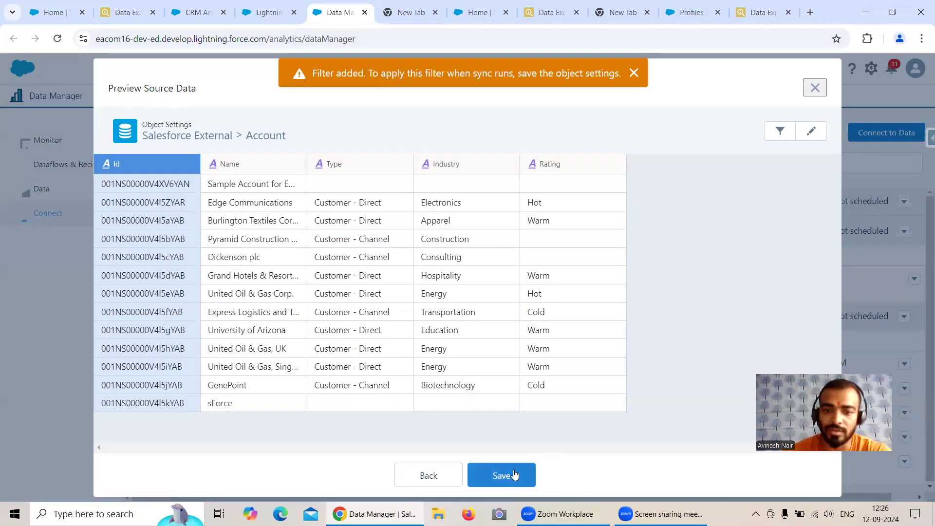
{"action": "left_click", "coordinate": [501, 476]}
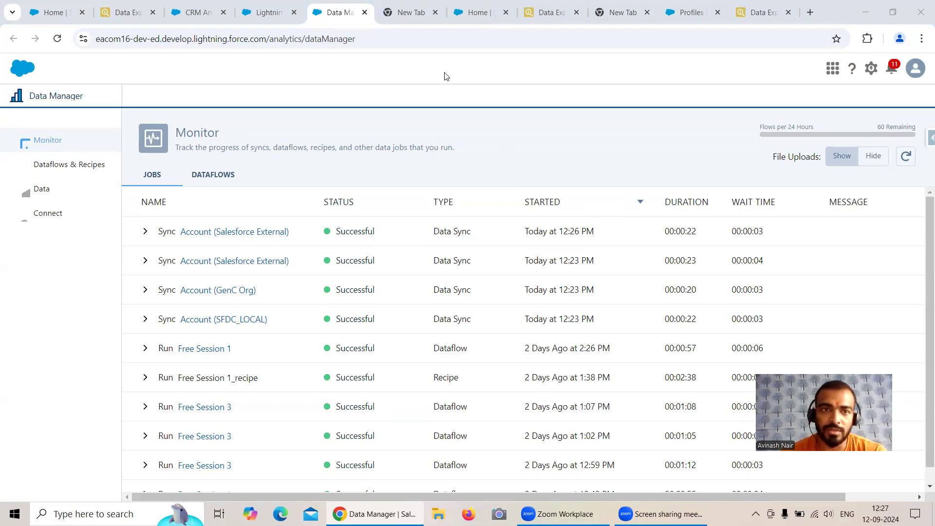
Create a new dataflow named 'Free Session 4' from the Dataflows list
{"action": "left_click", "coordinate": [269, 13]}
{"action": "left_click", "coordinate": [333, 12]}
{"action": "left_click", "coordinate": [99, 168]}
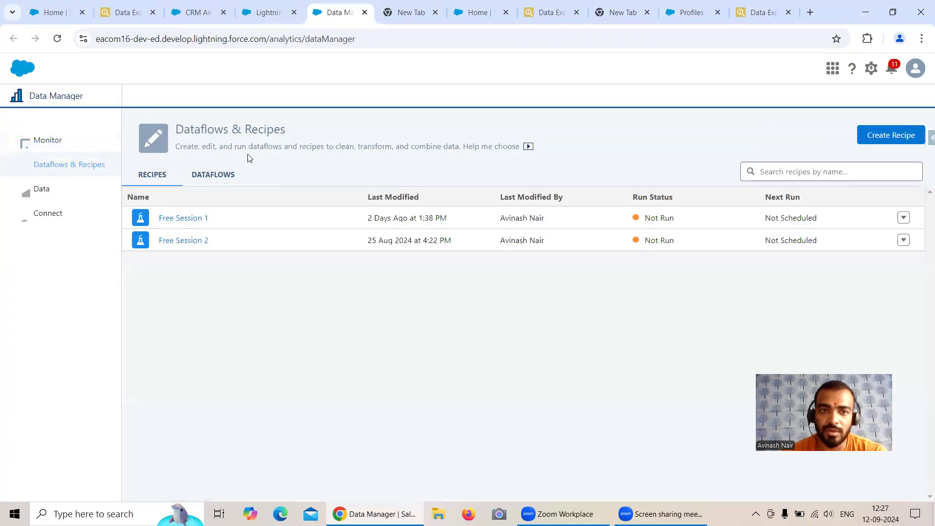
{"action": "left_click", "coordinate": [216, 171]}
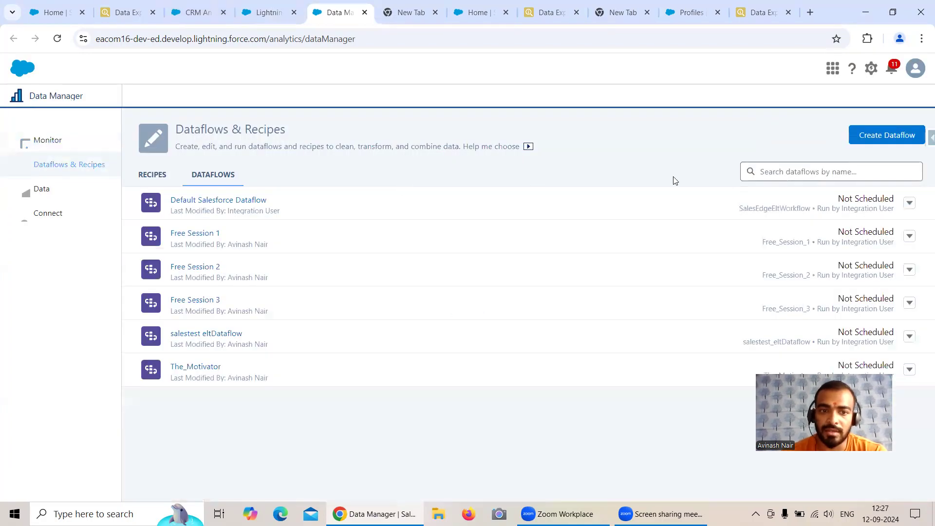
{"action": "left_click", "coordinate": [878, 137]}
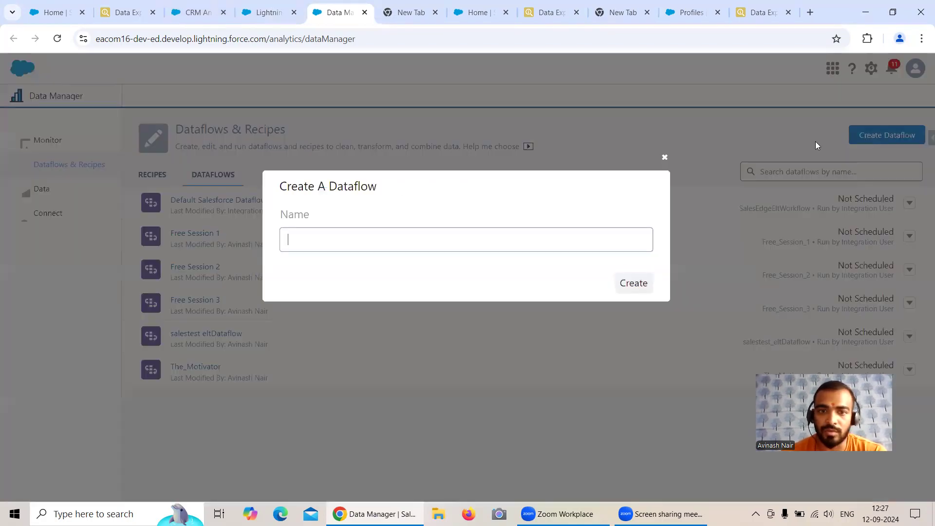
{"action": "type", "text": "Free Session 4"}
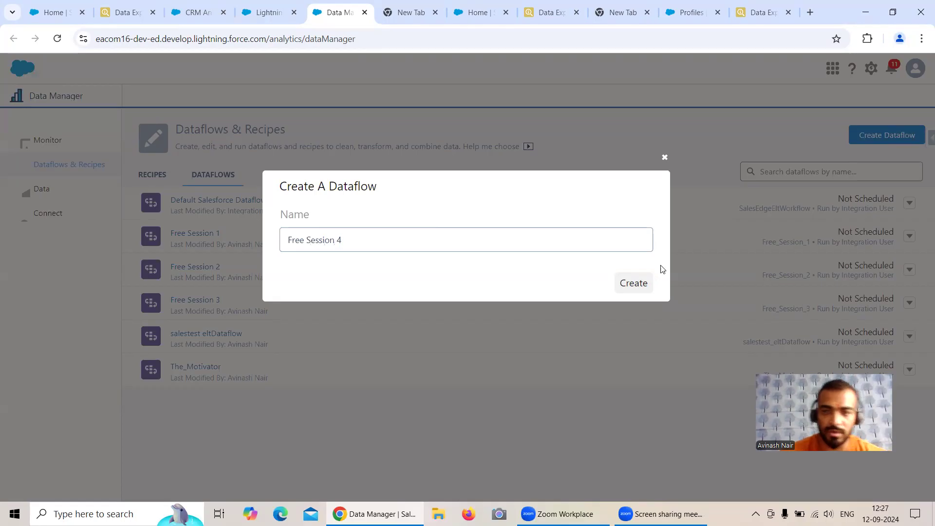
{"action": "left_click", "coordinate": [633, 284]}
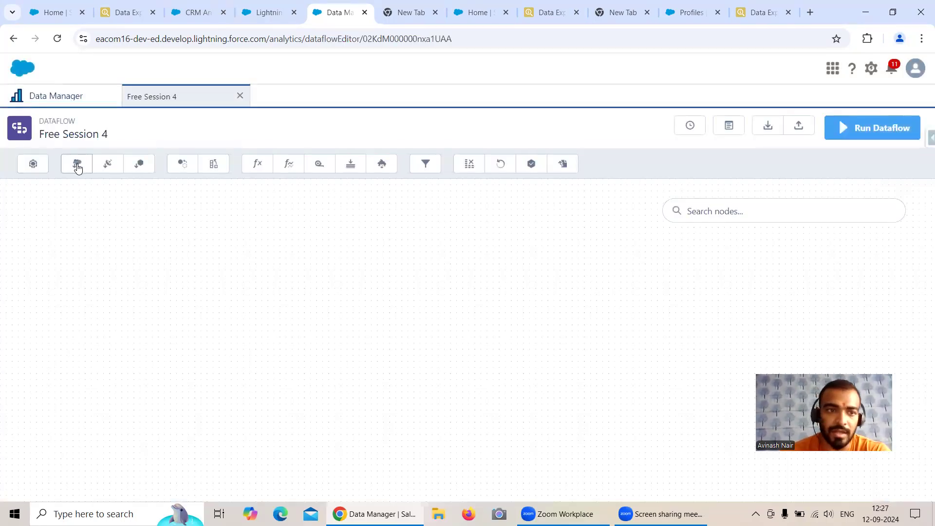
Add an sfdcDigest node named 'Account Internal' with Account as its source object
{"action": "left_click", "coordinate": [77, 164]}
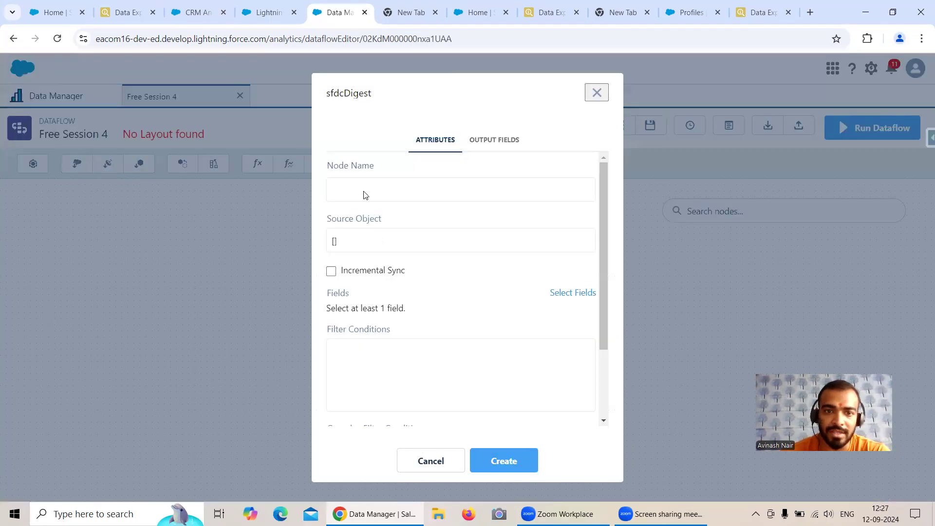
{"action": "type", "text": "Ac"}
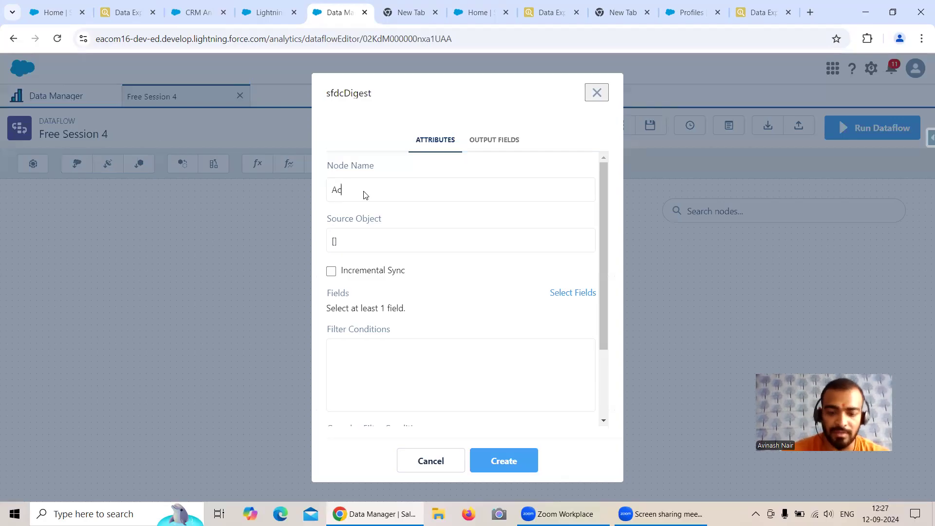
{"action": "type", "text": "count Internal"}
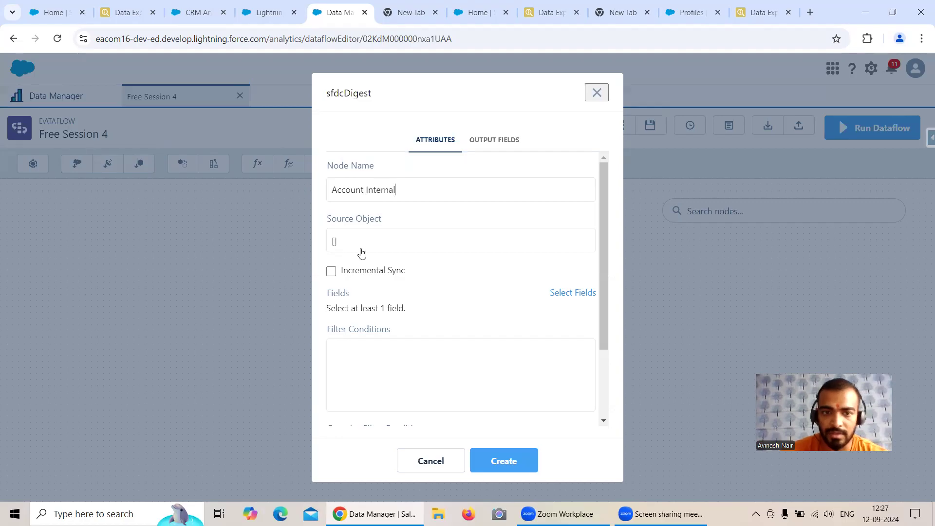
{"action": "left_click", "coordinate": [361, 249]}
{"action": "left_click", "coordinate": [386, 233]}
{"action": "type", "text": "Acc"}
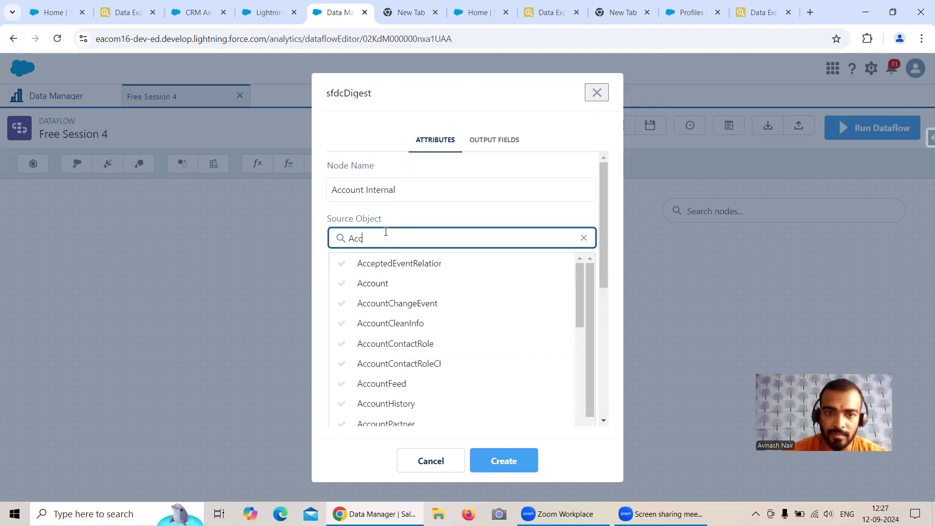
{"action": "left_click", "coordinate": [382, 287]}
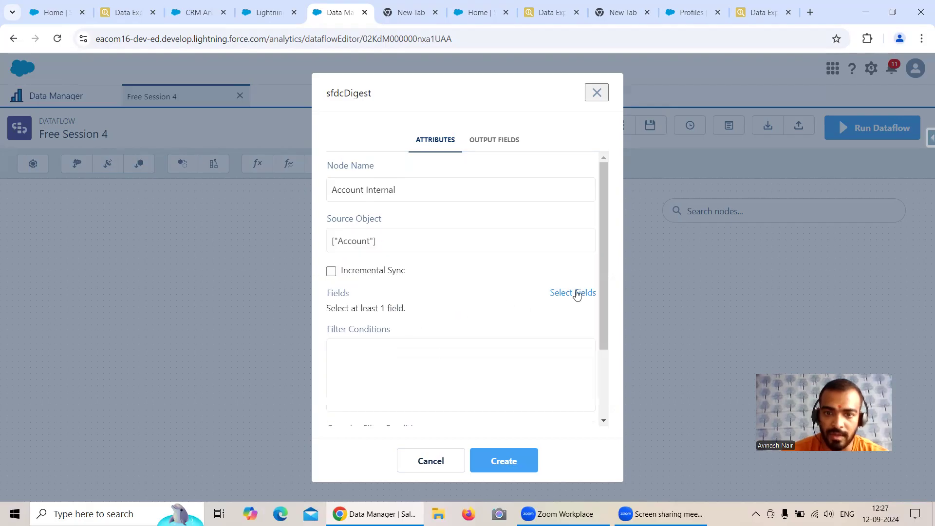
Give the Account Internal node the Id and Name fields and create it
{"action": "left_click", "coordinate": [575, 293]}
{"action": "left_click", "coordinate": [417, 311]}
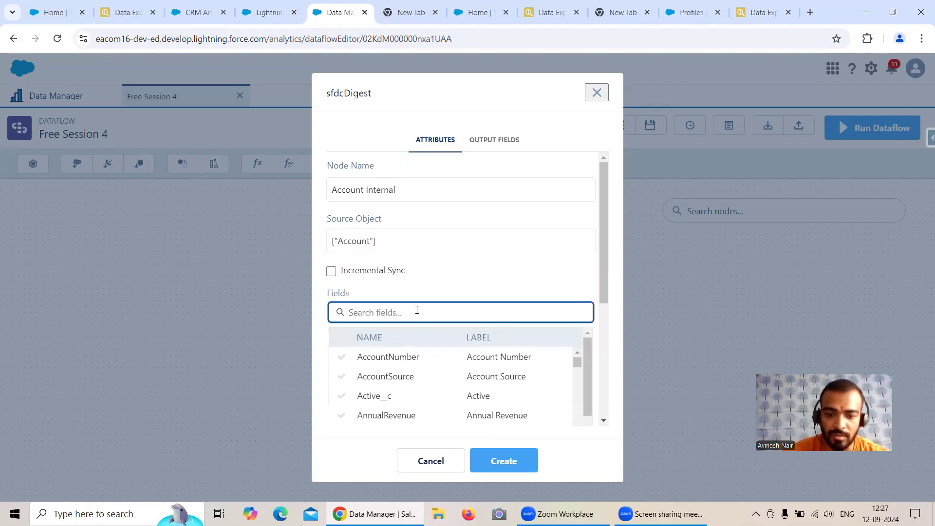
{"action": "type", "text": "Id"}
{"action": "left_click", "coordinate": [366, 397]}
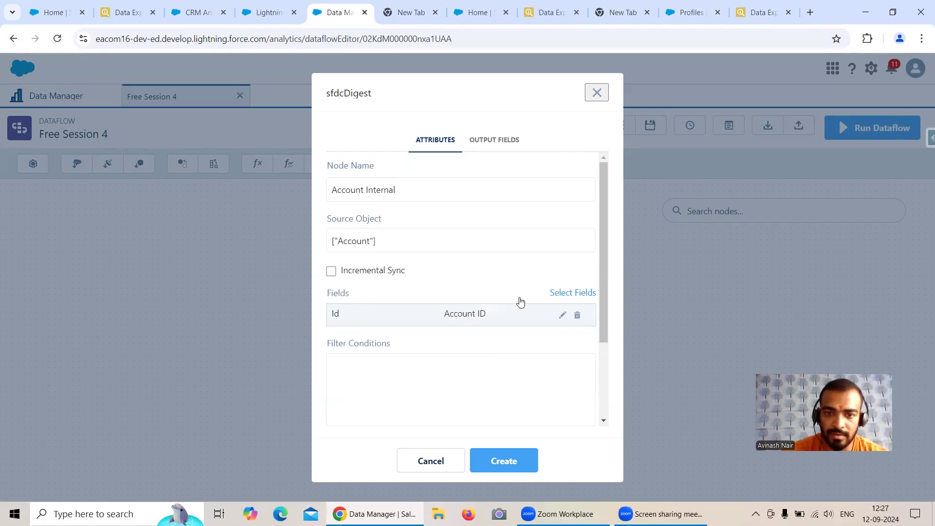
{"action": "left_click", "coordinate": [565, 294]}
{"action": "left_click", "coordinate": [420, 315]}
{"action": "type", "text": "Nam"}
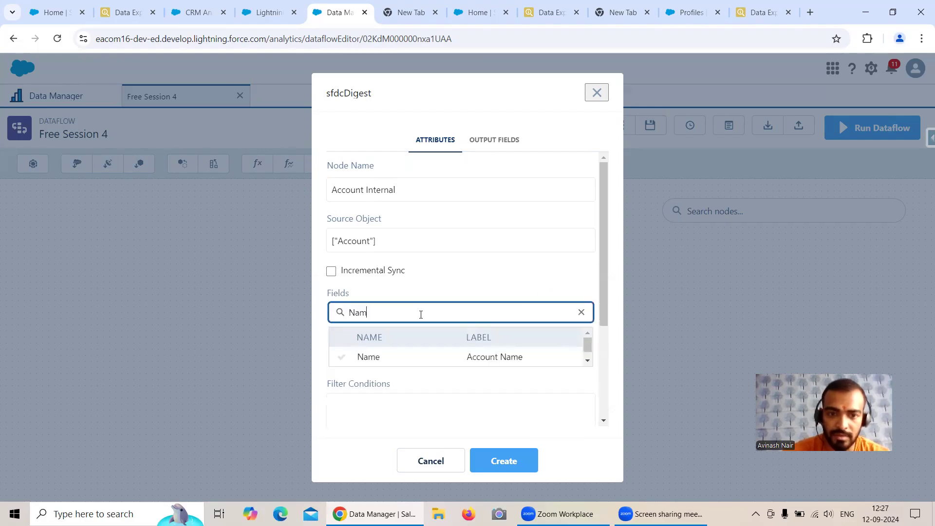
{"action": "left_click", "coordinate": [402, 357]}
{"action": "left_click", "coordinate": [507, 462]}
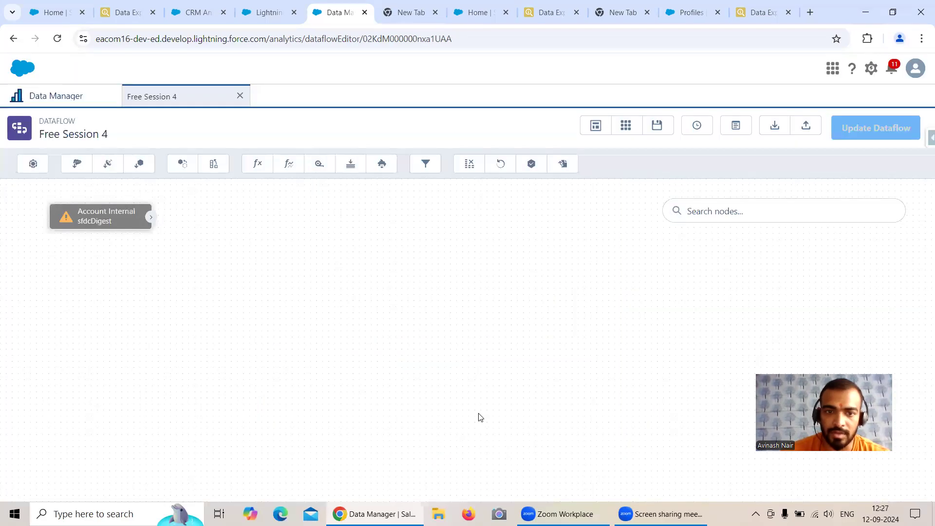
Add an 'Account External' digest node reading Id and Name from Salesforce_External's Account
{"action": "left_click", "coordinate": [106, 166]}
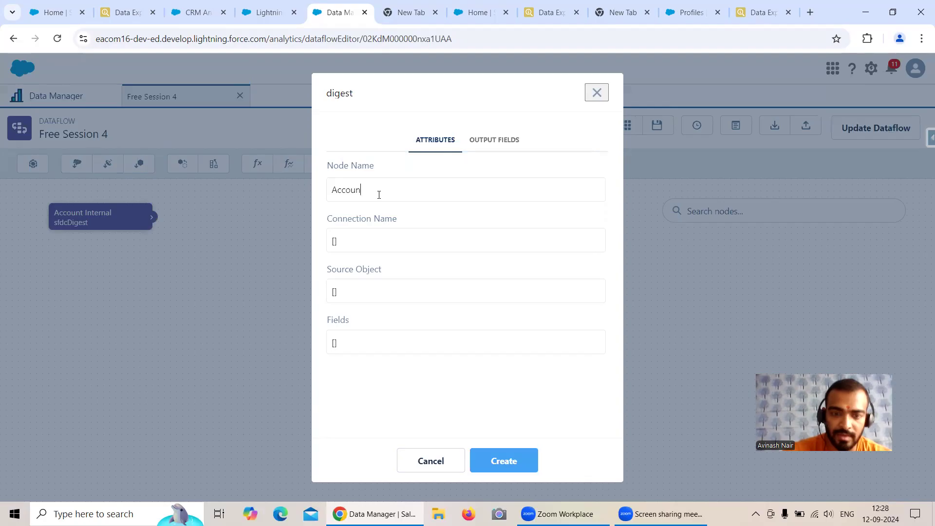
{"action": "type", "text": "Account External"}
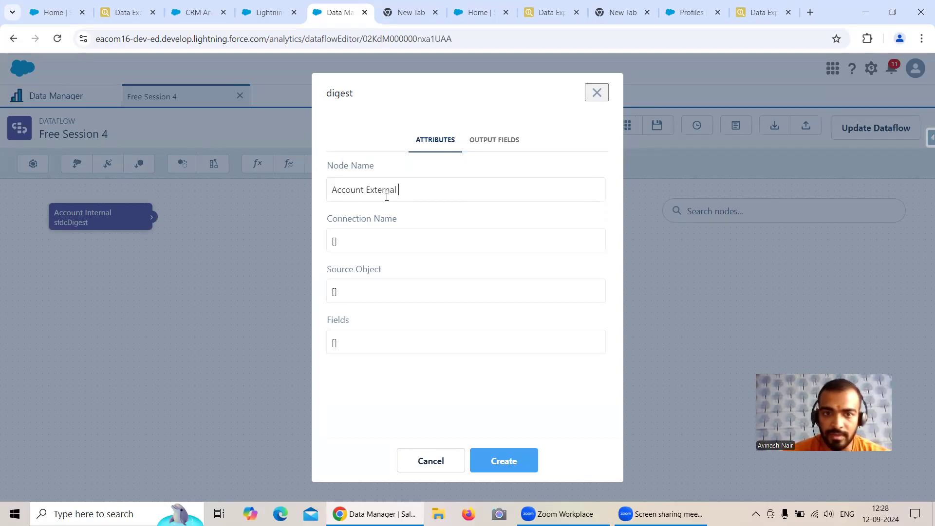
{"action": "left_click", "coordinate": [387, 242]}
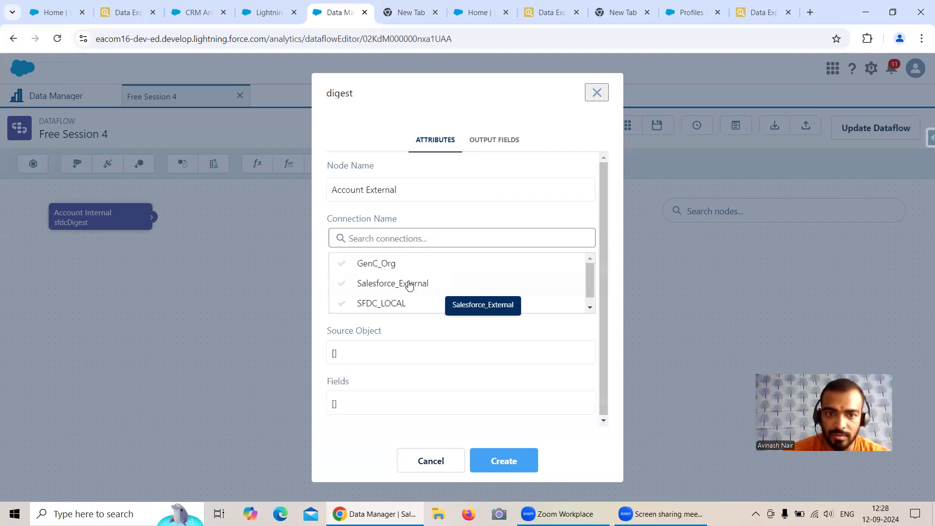
{"action": "left_click", "coordinate": [416, 286]}
{"action": "left_click", "coordinate": [363, 289]}
{"action": "left_click", "coordinate": [386, 316]}
{"action": "left_click", "coordinate": [382, 349]}
{"action": "left_click", "coordinate": [384, 342]}
{"action": "type", "text": "Id"}
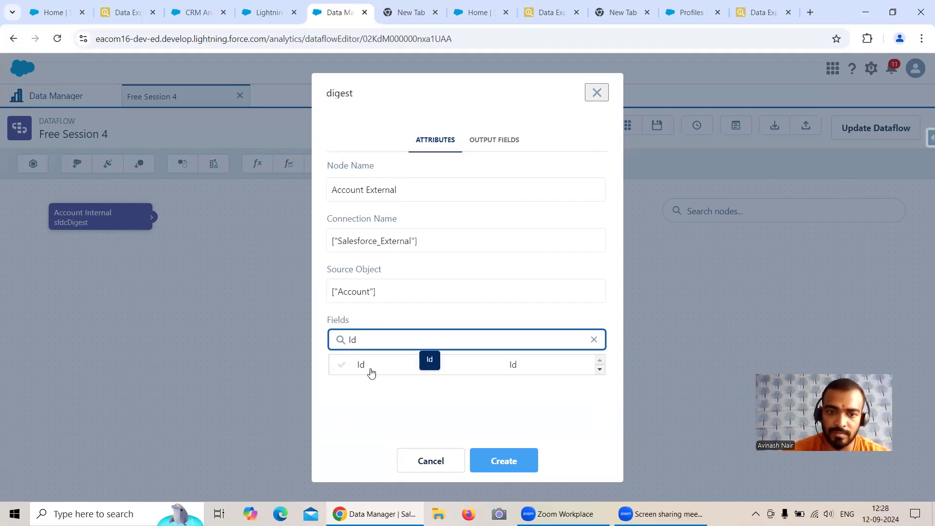
{"action": "left_click", "coordinate": [371, 369]}
{"action": "left_click", "coordinate": [382, 346]}
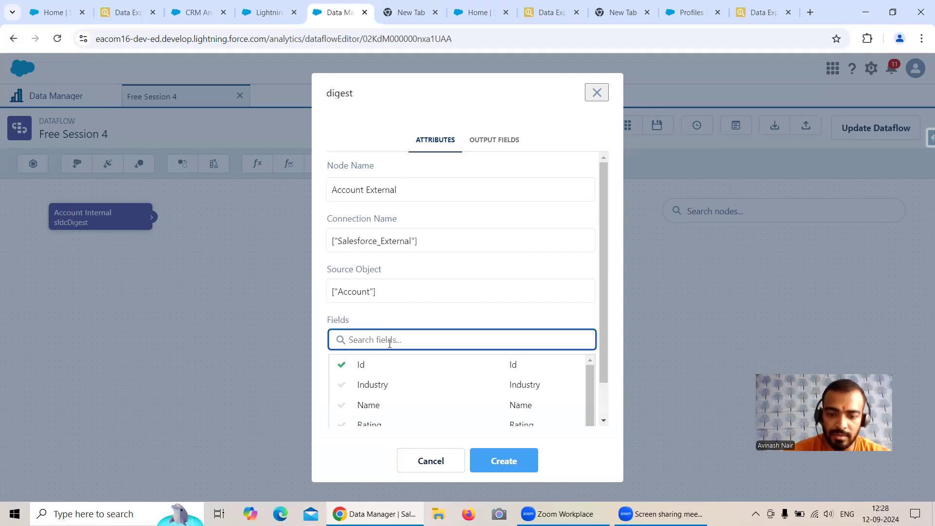
{"action": "type", "text": "Na"}
{"action": "left_click", "coordinate": [378, 363]}
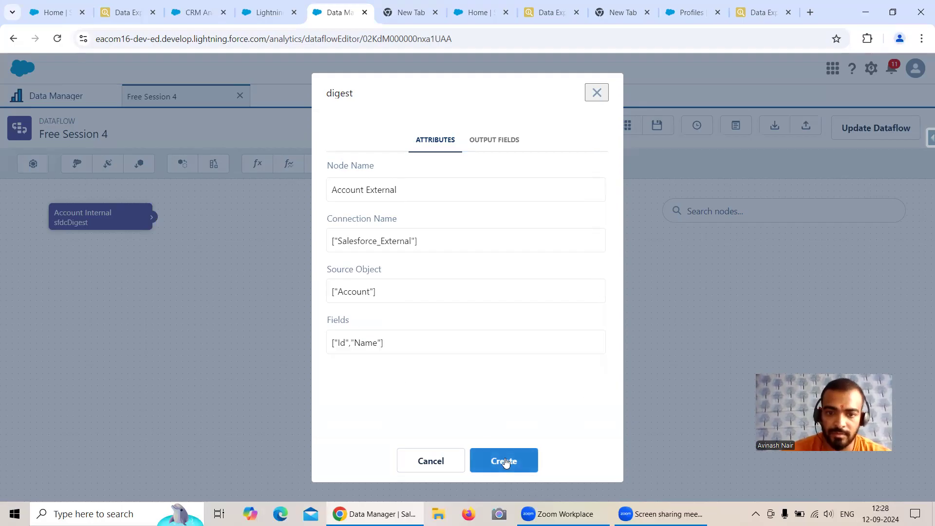
{"action": "left_click", "coordinate": [504, 462]}
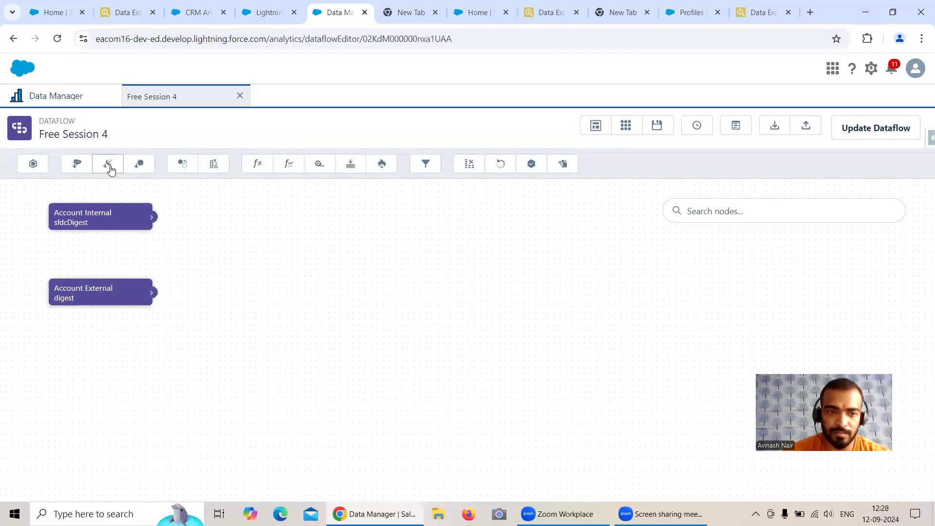
Add an 'Account GenC' digest node reading Id and Name from GenC_Org's Account
{"action": "left_click", "coordinate": [109, 167]}
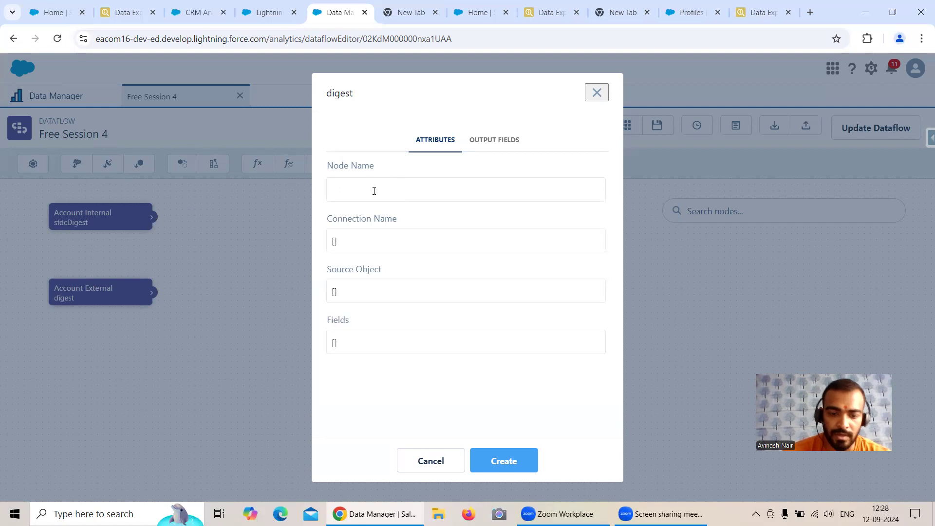
{"action": "type", "text": "Account GenC"}
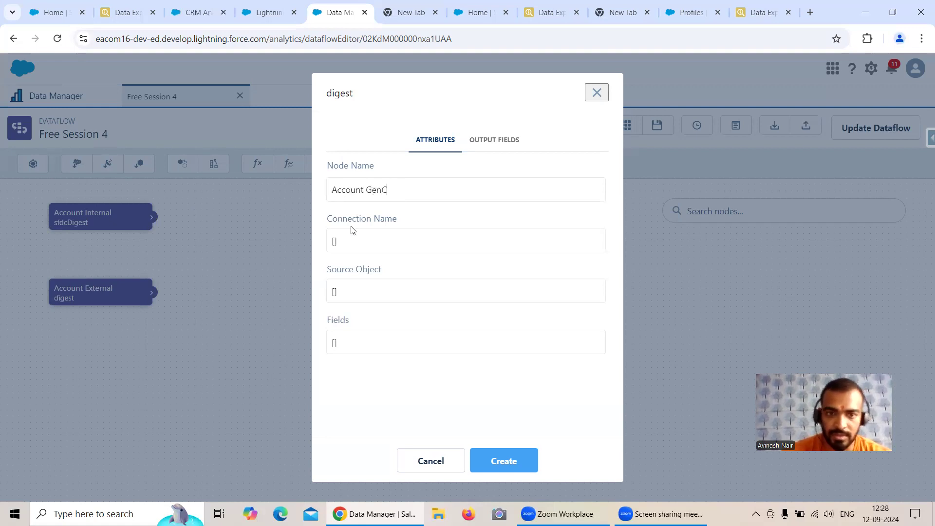
{"action": "left_click", "coordinate": [356, 240]}
{"action": "left_click", "coordinate": [389, 271]}
{"action": "left_click", "coordinate": [371, 291]}
{"action": "left_click", "coordinate": [399, 312]}
{"action": "left_click", "coordinate": [378, 339]}
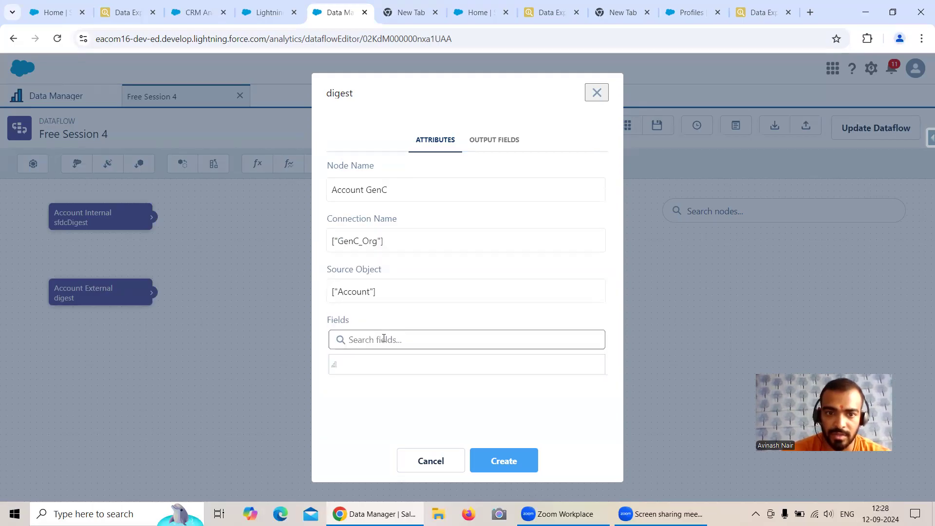
{"action": "type", "text": "Id"}
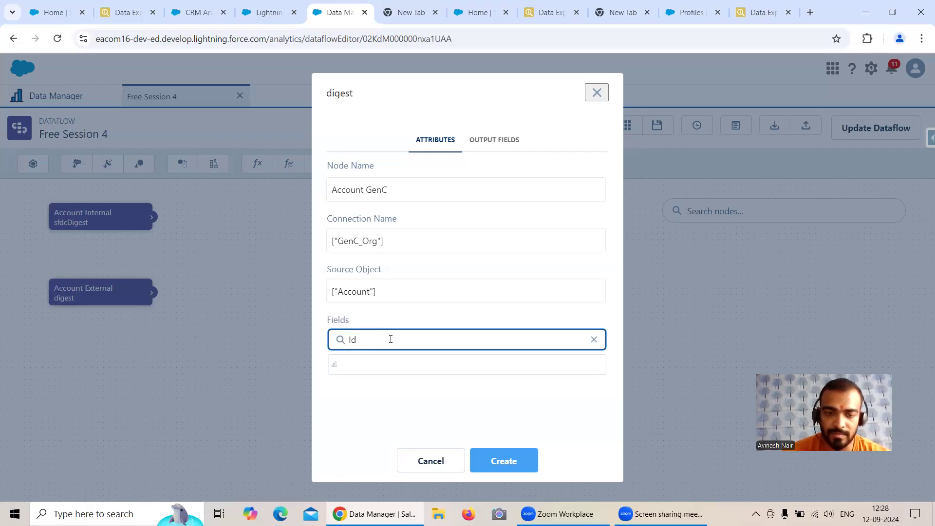
{"action": "left_click", "coordinate": [364, 365]}
{"action": "left_click", "coordinate": [375, 343]}
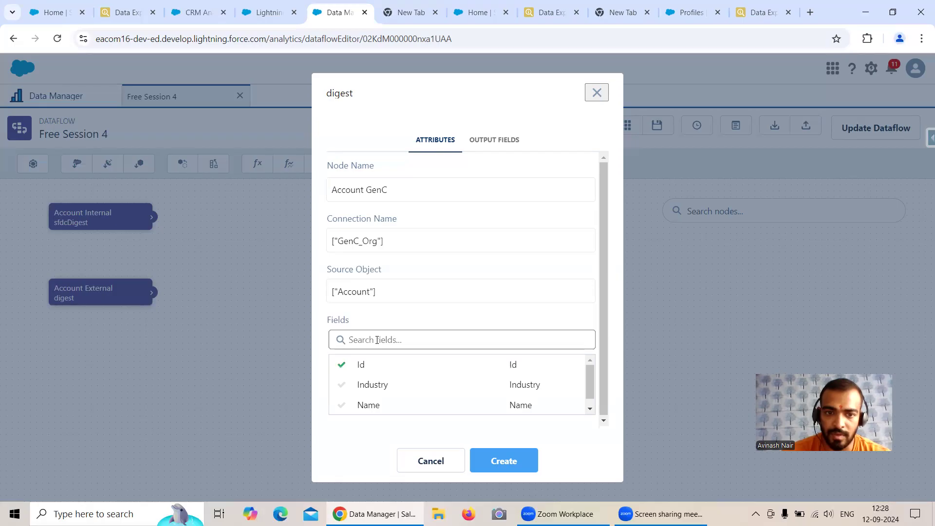
{"action": "left_click", "coordinate": [370, 405]}
{"action": "left_click", "coordinate": [511, 462]}
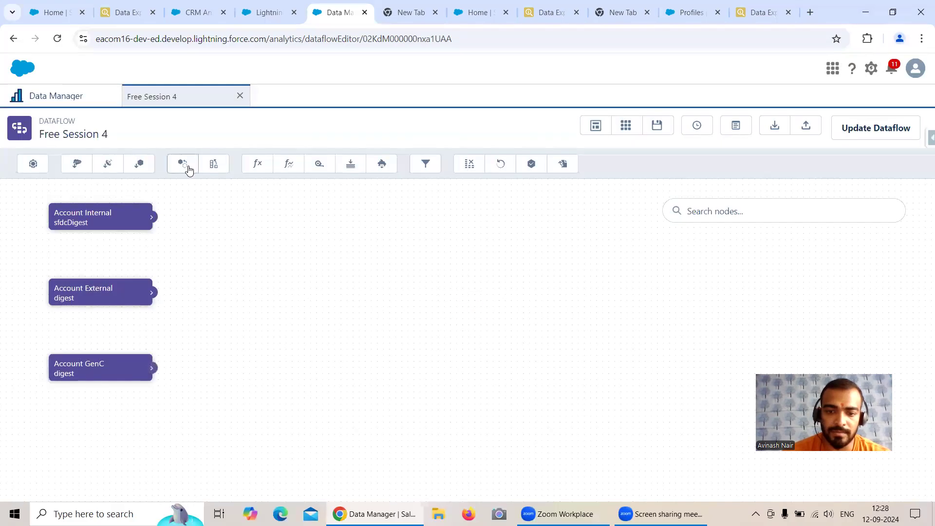
Add an 'Append' node combining Account External, Account GenC and Account Internal
{"action": "left_click", "coordinate": [189, 168]}
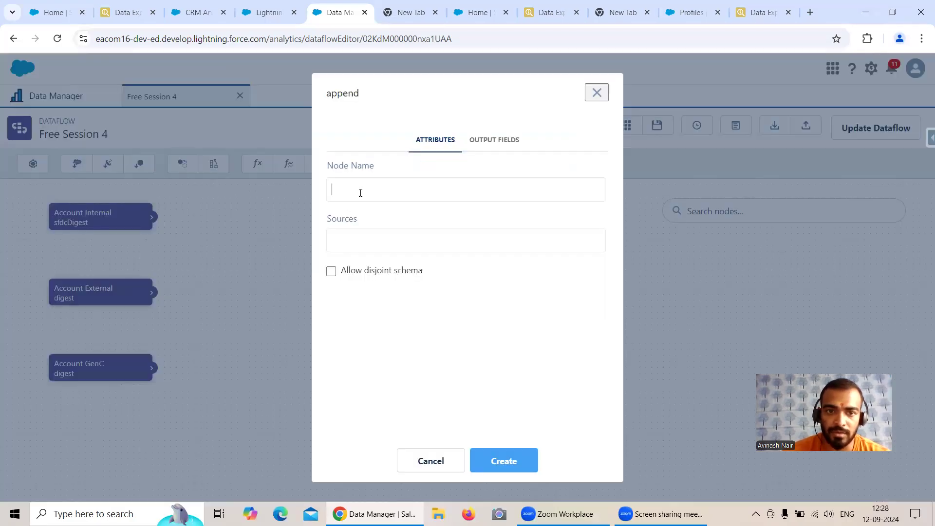
{"action": "type", "text": "Append"}
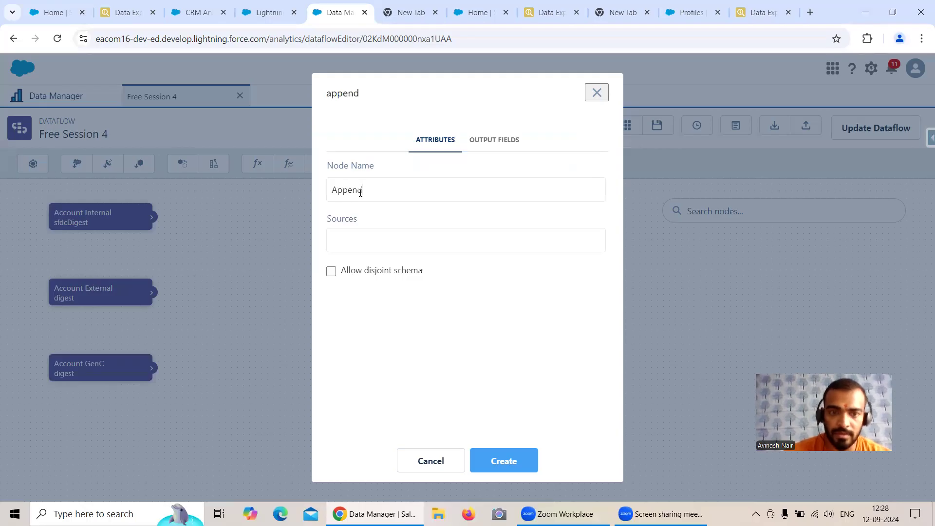
{"action": "left_click", "coordinate": [369, 238]}
{"action": "left_click", "coordinate": [380, 264]}
{"action": "left_click", "coordinate": [384, 284]}
{"action": "left_click", "coordinate": [387, 304]}
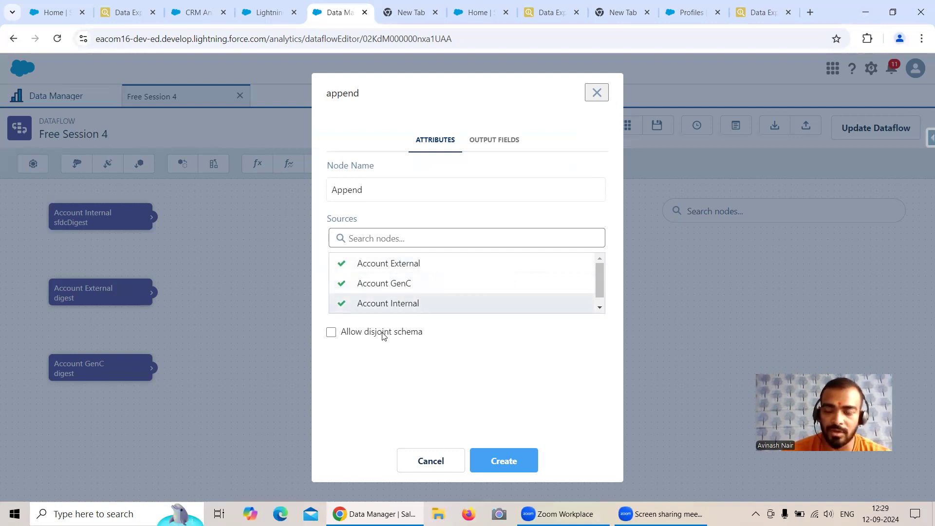
{"action": "left_click", "coordinate": [503, 460]}
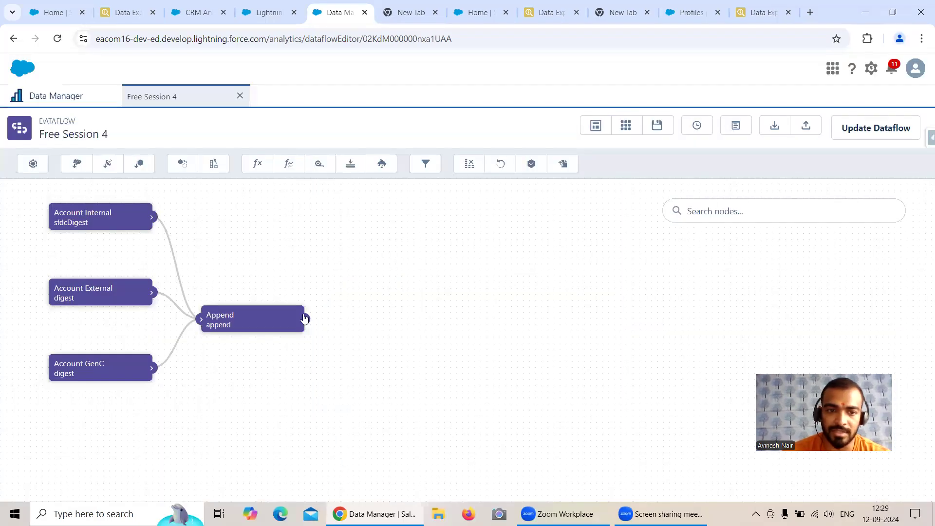
Add an 'Append Accounts' register node fed by the Append node, with an underscored alias
{"action": "left_click", "coordinate": [531, 164]}
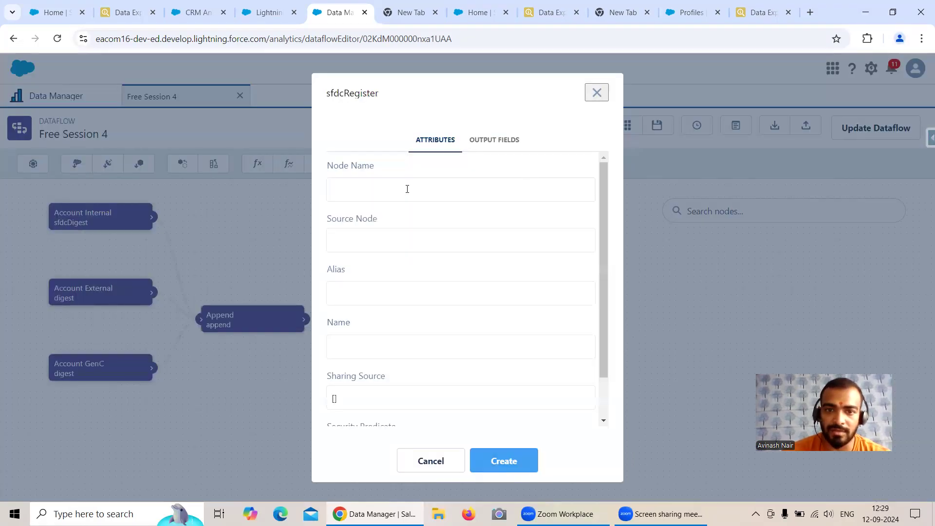
{"action": "type", "text": "Append Account Example"}
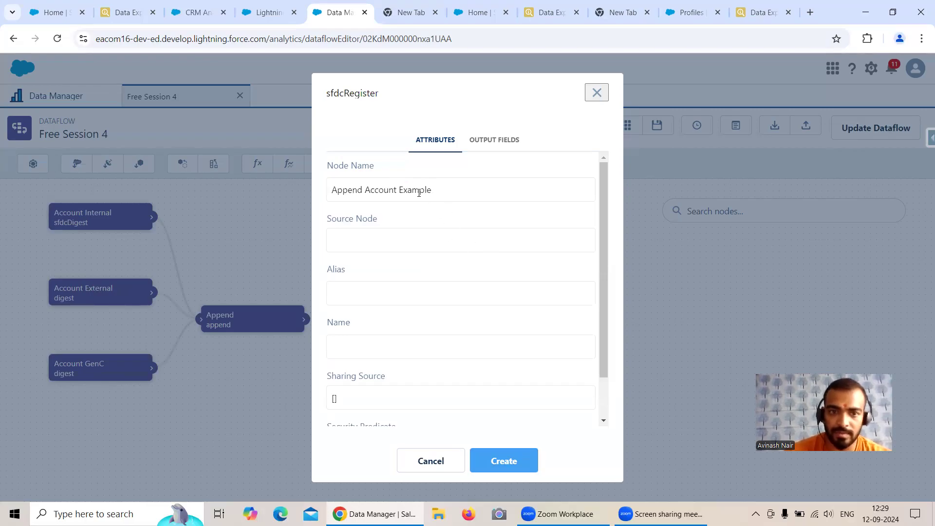
{"action": "left_click_drag", "start_coordinate": [433, 190], "coordinate": [326, 194]}
{"action": "key", "text": "ctrl+c"}
{"action": "key", "text": "BackSpace"}
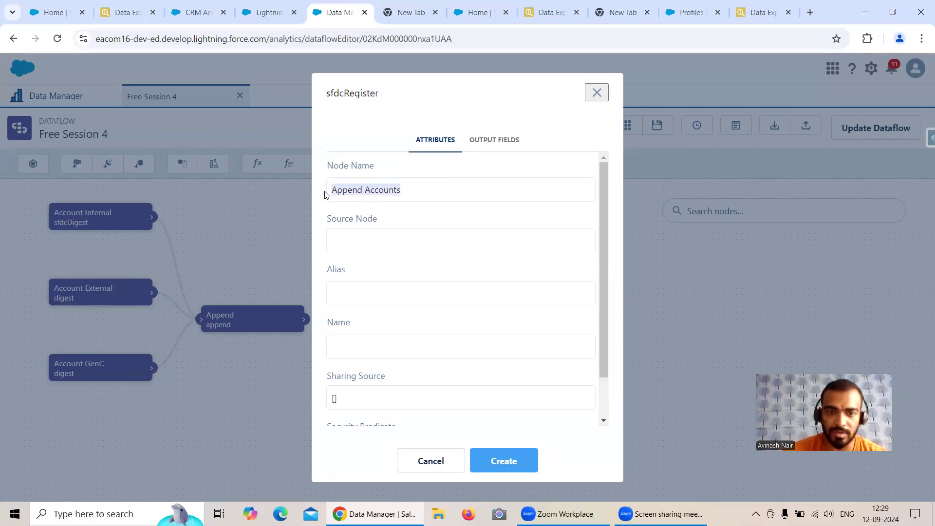
{"action": "left_click", "coordinate": [363, 291]}
{"action": "key", "text": "ctrl+v"}
{"action": "key", "text": "ctrl+v"}
{"action": "key", "text": "BackSpace"}
{"action": "type", "text": "_"}
{"action": "left_click", "coordinate": [376, 233]}
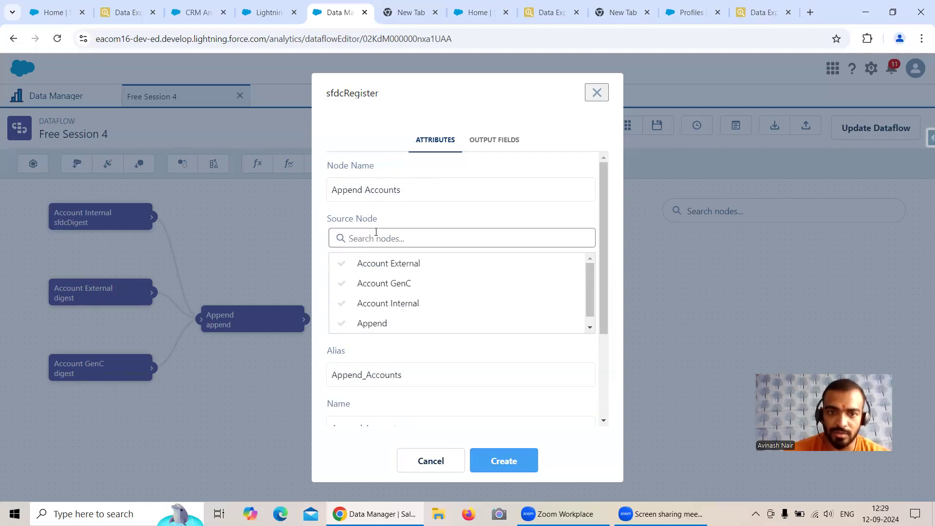
{"action": "left_click", "coordinate": [378, 323]}
{"action": "scroll", "coordinate": [429, 341], "scroll_direction": "down", "scroll_amount": 2}
{"action": "left_click", "coordinate": [503, 462]}
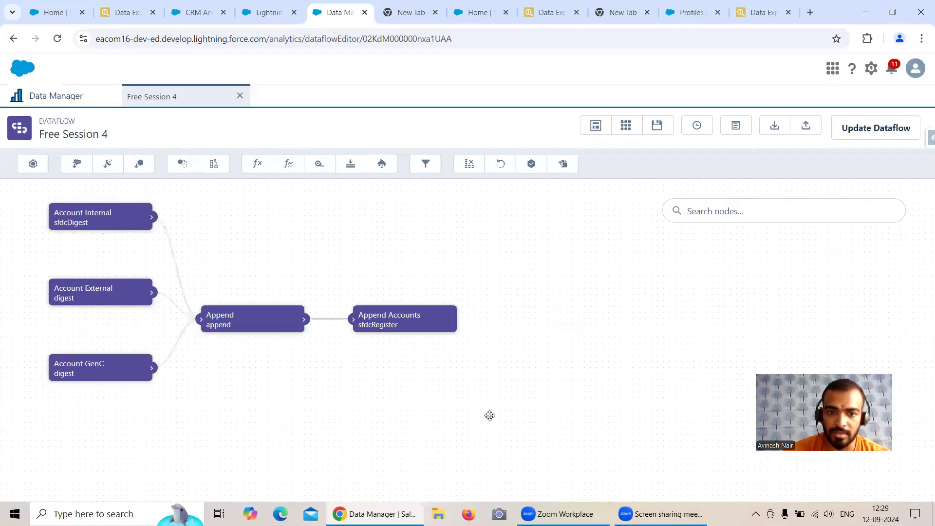
Update and run the Free Session 4 dataflow, then go to the Data Monitor
{"action": "left_click", "coordinate": [849, 138]}
{"action": "left_click", "coordinate": [616, 322]}
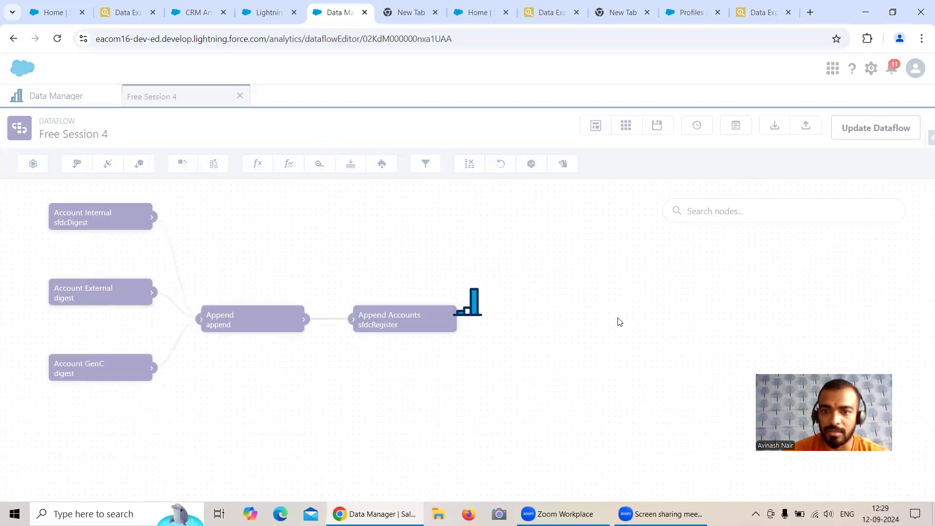
{"action": "left_click", "coordinate": [861, 130]}
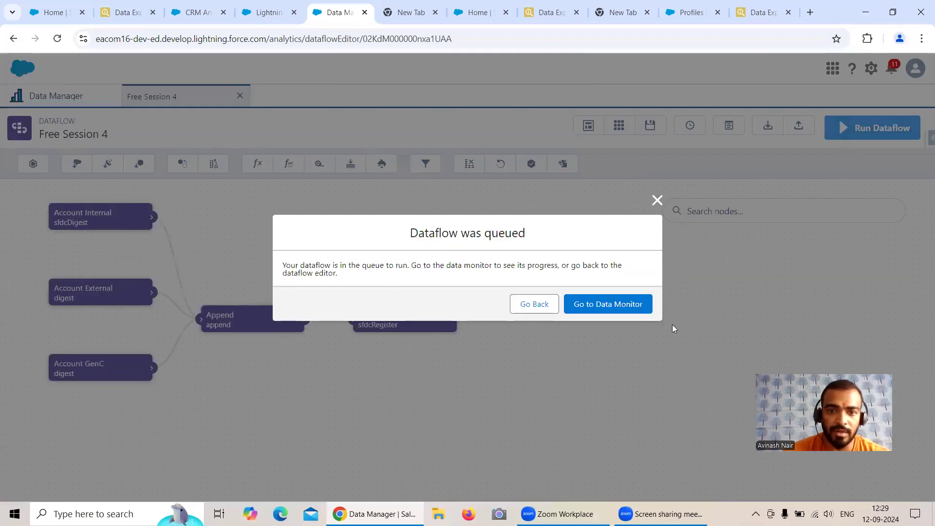
{"action": "left_click", "coordinate": [610, 306]}
{"action": "left_click", "coordinate": [136, 512]}
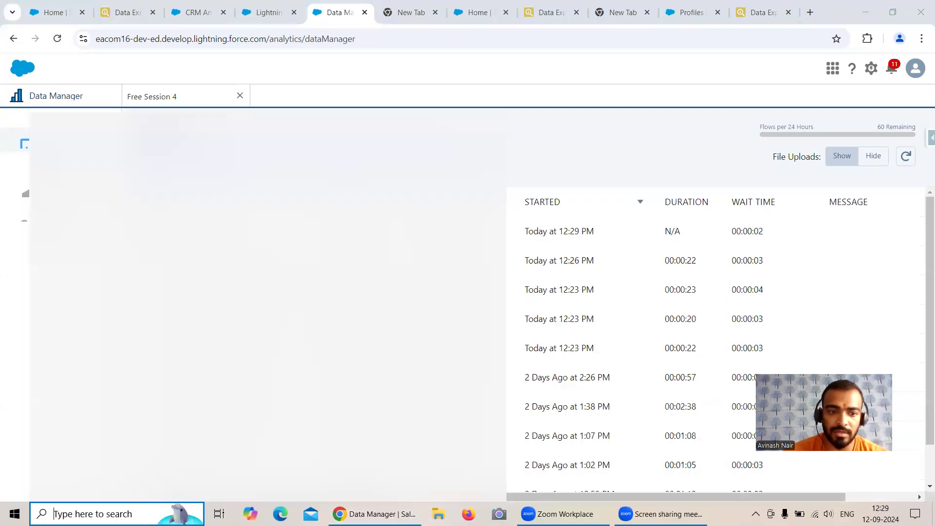
{"action": "type", "text": "note"}
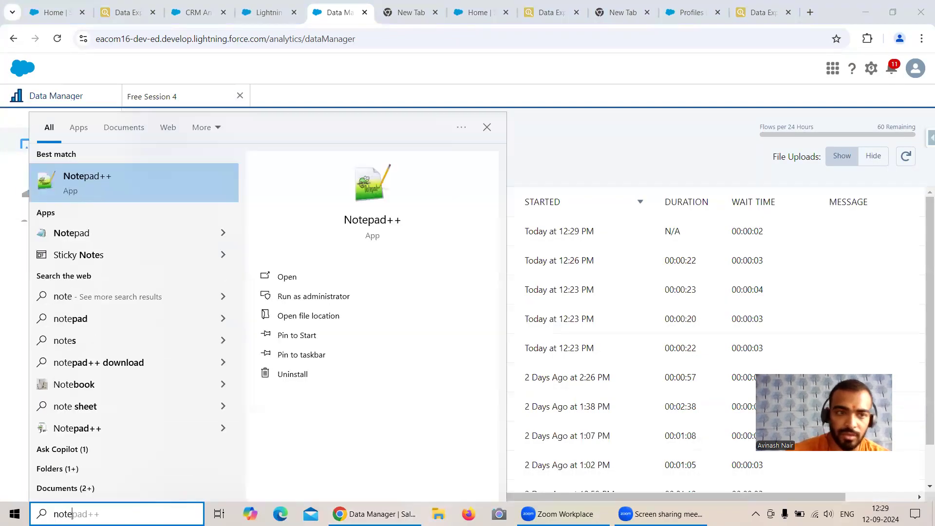
Launch Notepad, type 'Append :- Combine rows from different database', then minimise it
{"action": "left_click", "coordinate": [73, 240]}
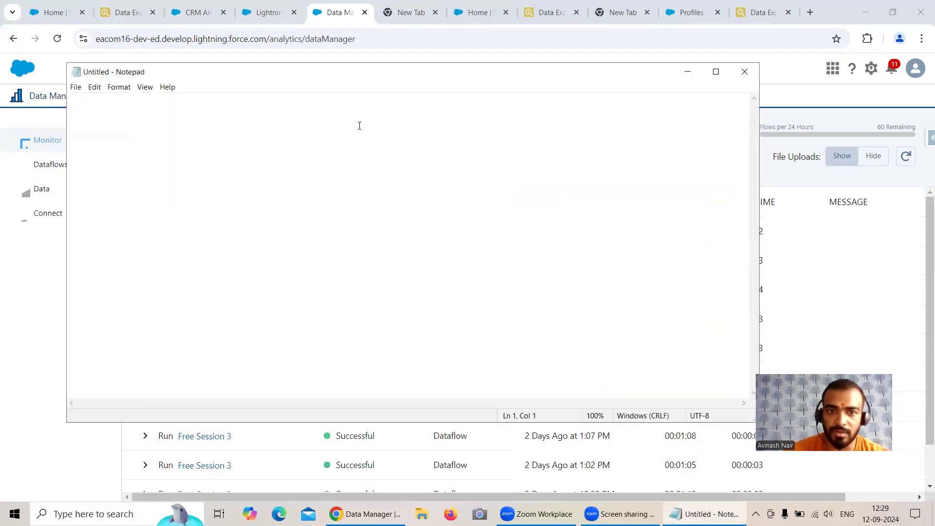
{"action": "type", "text": "App"}
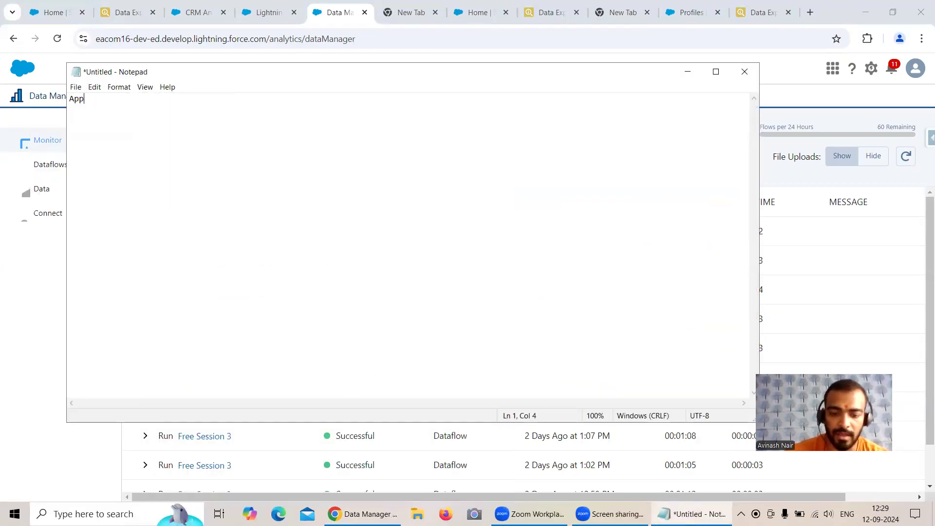
{"action": "type", "text": "end :- "}
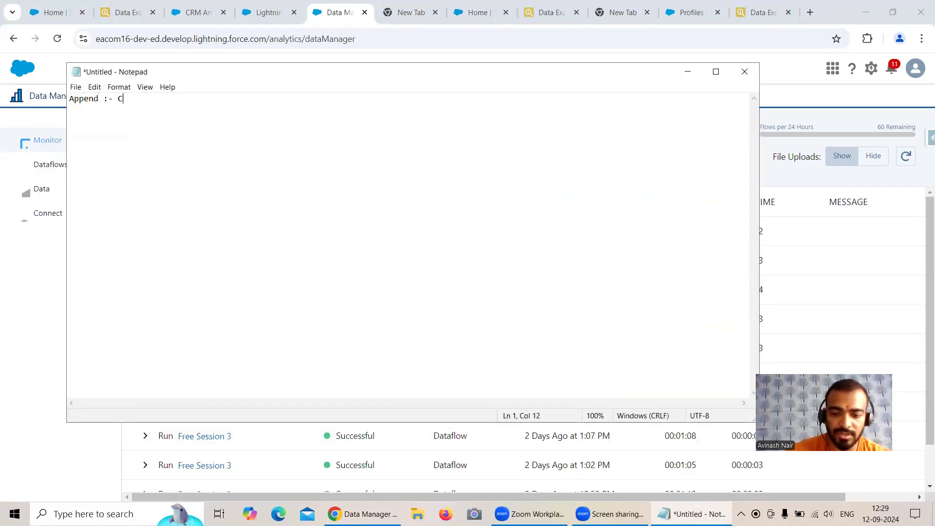
{"action": "type", "text": "Combine rows"}
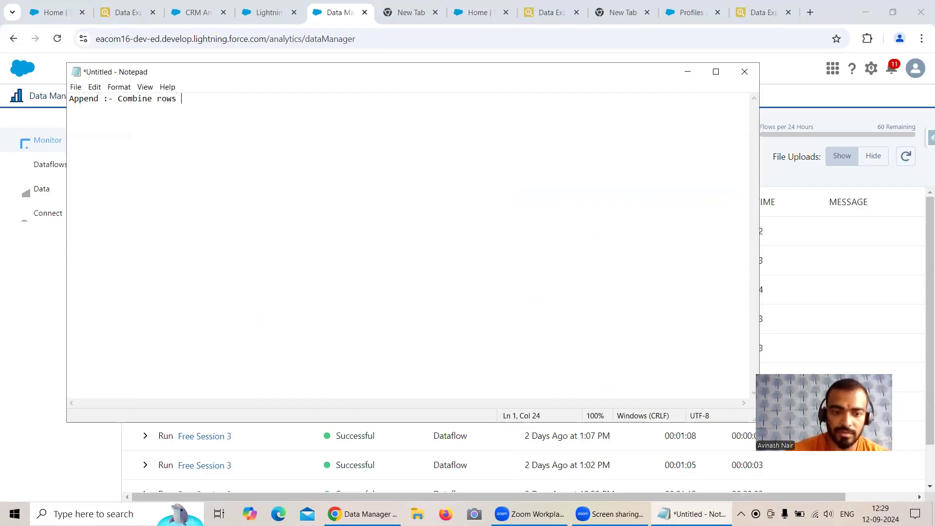
{"action": "type", "text": " from different database"}
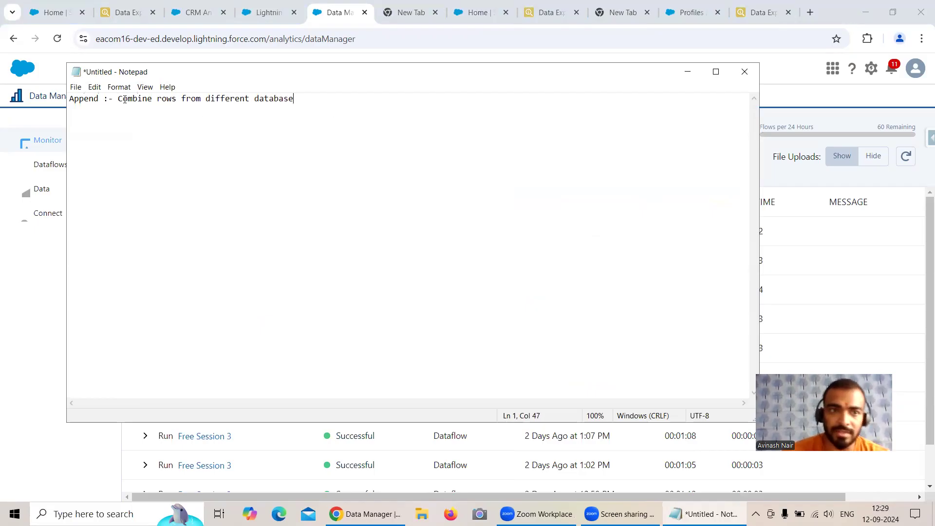
{"action": "left_click_drag", "start_coordinate": [117, 99], "coordinate": [168, 103]}
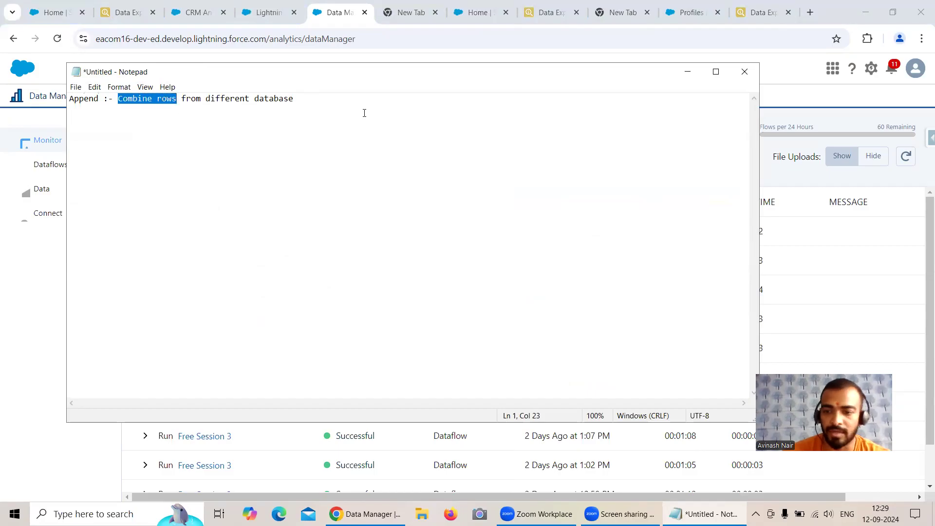
{"action": "left_click", "coordinate": [688, 72]}
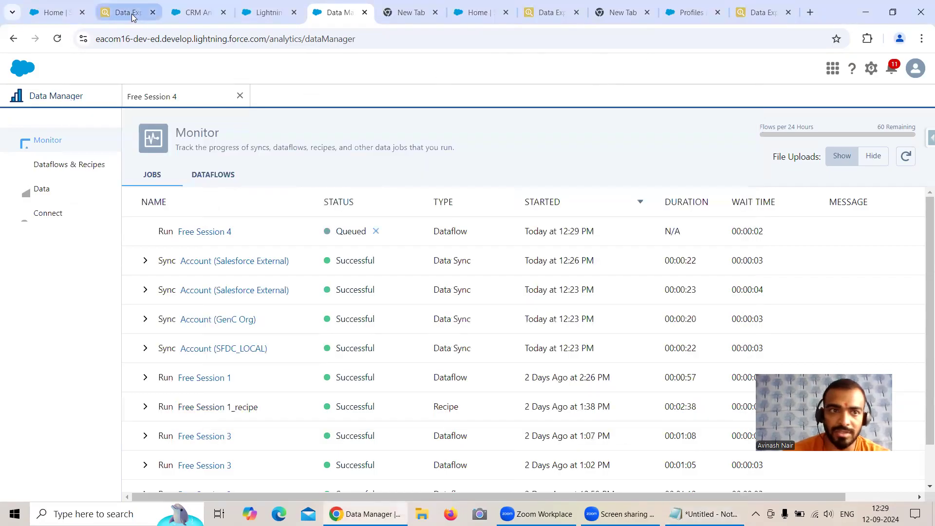
Launch Calculator and enter 1003, the first org's exported account count
{"action": "left_click", "coordinate": [135, 16]}
{"action": "left_click", "coordinate": [125, 511]}
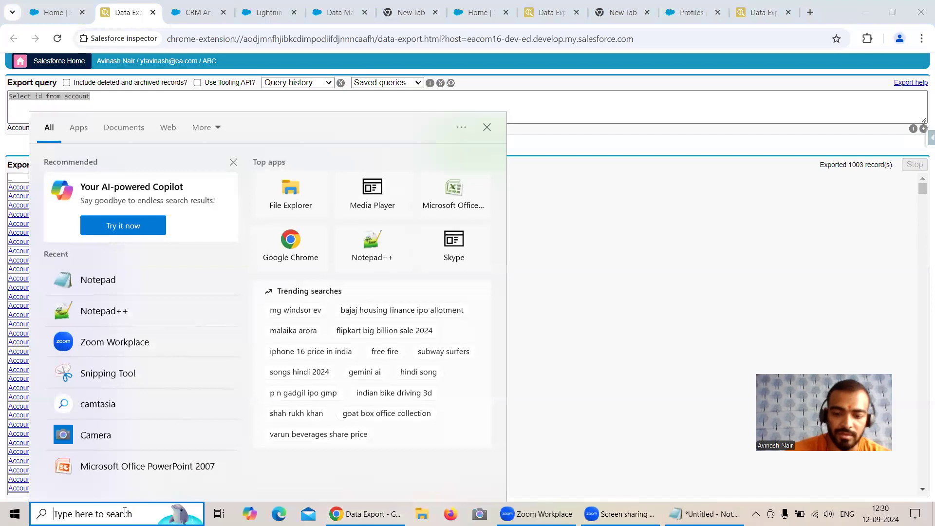
{"action": "type", "text": "cal"}
{"action": "left_click", "coordinate": [287, 278]}
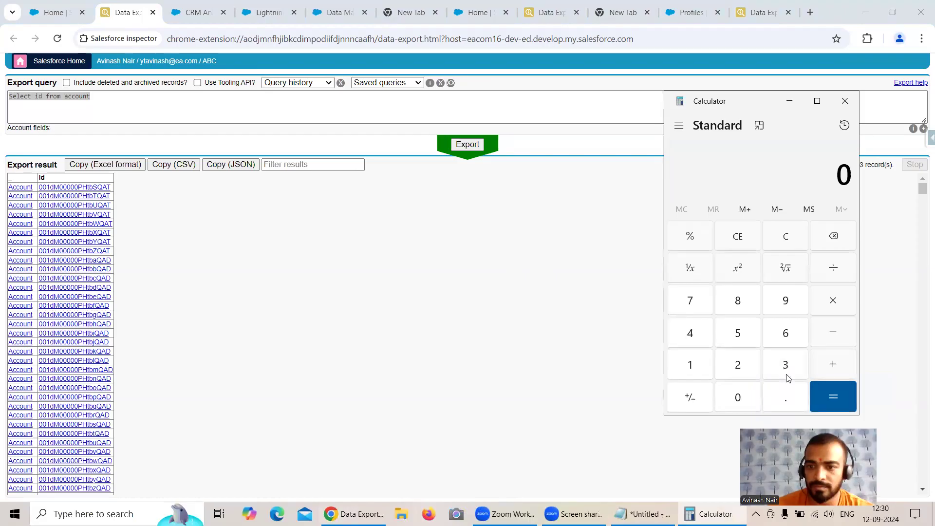
{"action": "left_click_drag", "start_coordinate": [732, 137], "coordinate": [715, 128]}
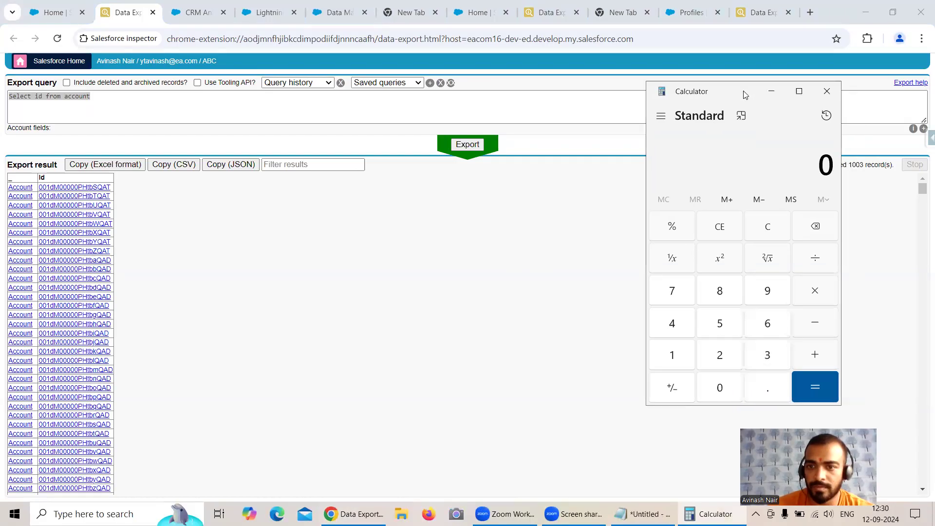
{"action": "left_click", "coordinate": [677, 355]}
{"action": "double_click", "coordinate": [718, 391]}
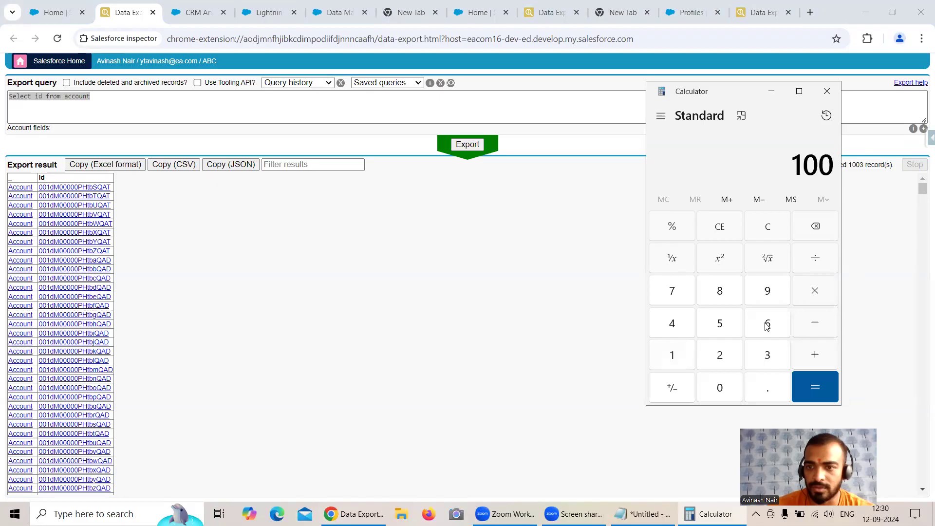
{"action": "left_click", "coordinate": [769, 357]}
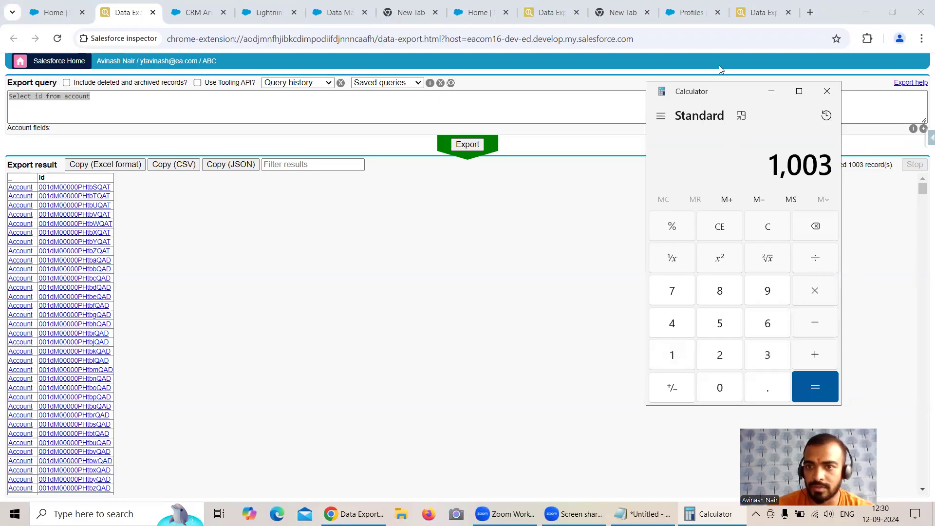
{"action": "left_click_drag", "start_coordinate": [736, 92], "coordinate": [542, 152]}
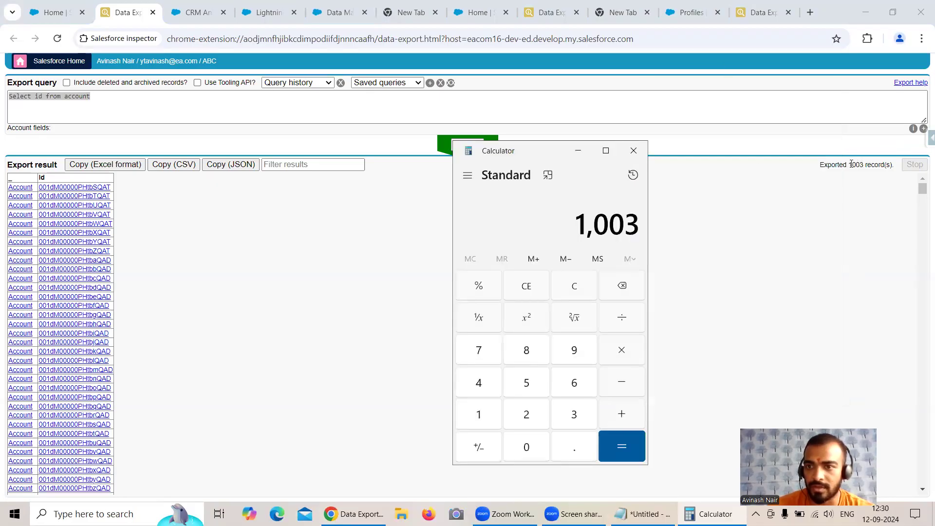
Add the other orgs' 26 exported records for a 1,029 total, then hide Calculator
{"action": "left_click", "coordinate": [543, 13]}
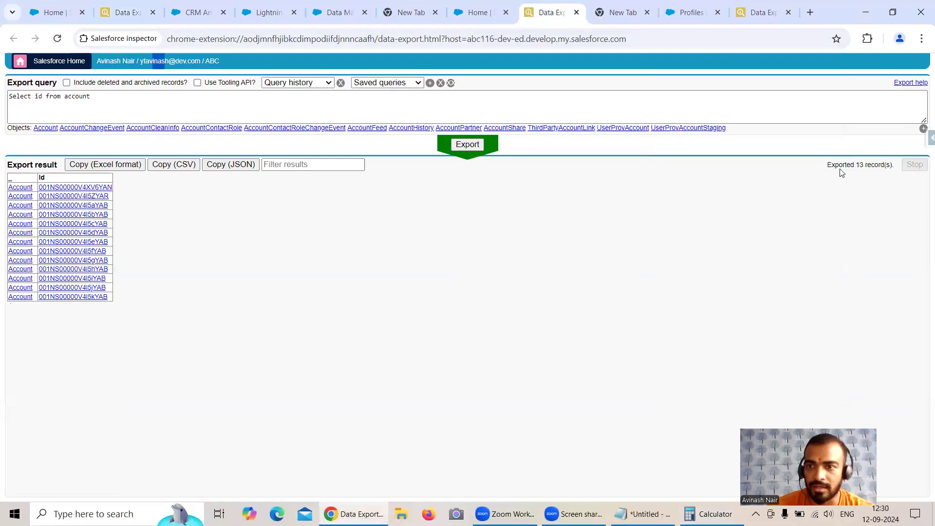
{"action": "left_click", "coordinate": [764, 12]}
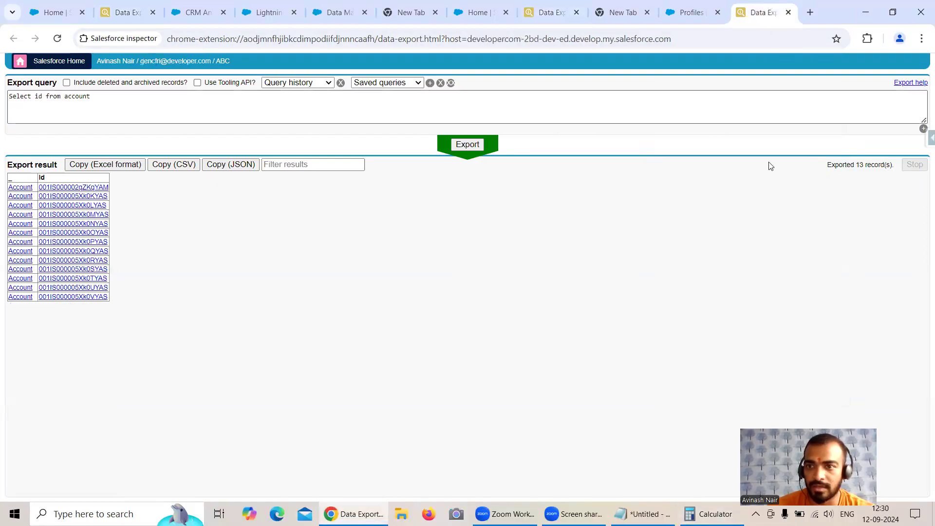
{"action": "left_click", "coordinate": [711, 514]}
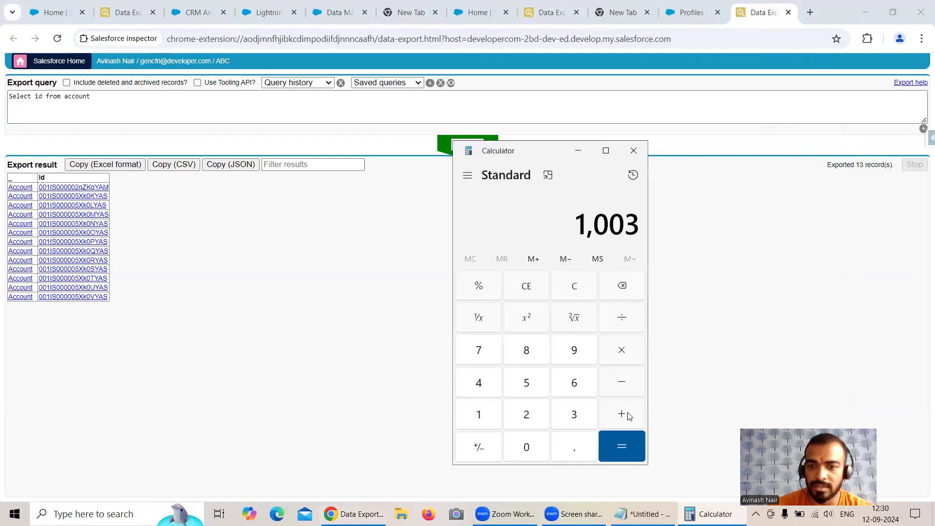
{"action": "left_click", "coordinate": [540, 420]}
{"action": "left_click", "coordinate": [580, 379]}
{"action": "left_click", "coordinate": [616, 426]}
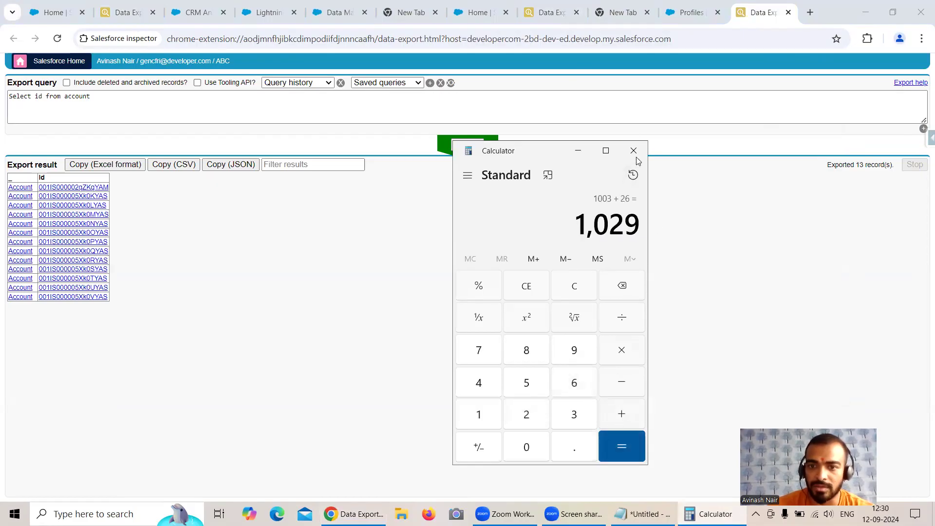
{"action": "left_click", "coordinate": [578, 151]}
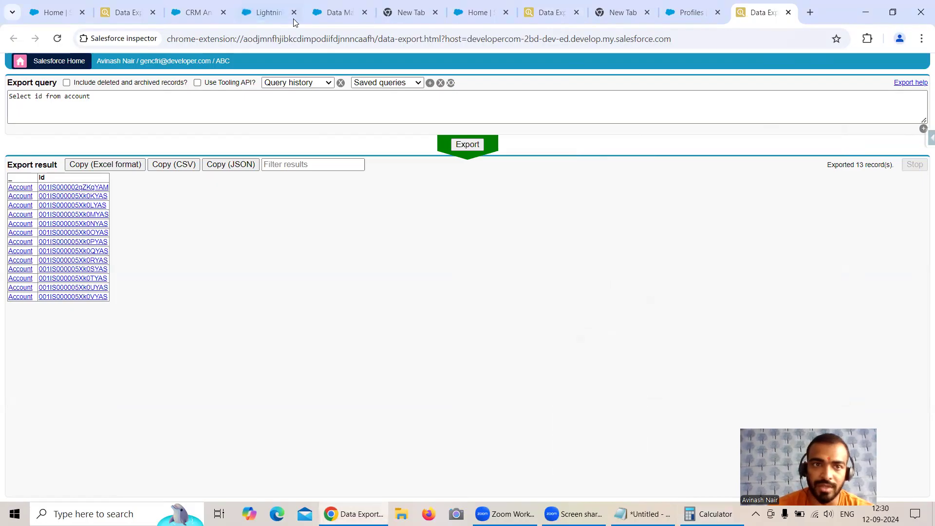
Refresh jobs, open the succeeded Free Session 4, and select its Append Accounts dataset name
{"action": "left_click", "coordinate": [468, 16]}
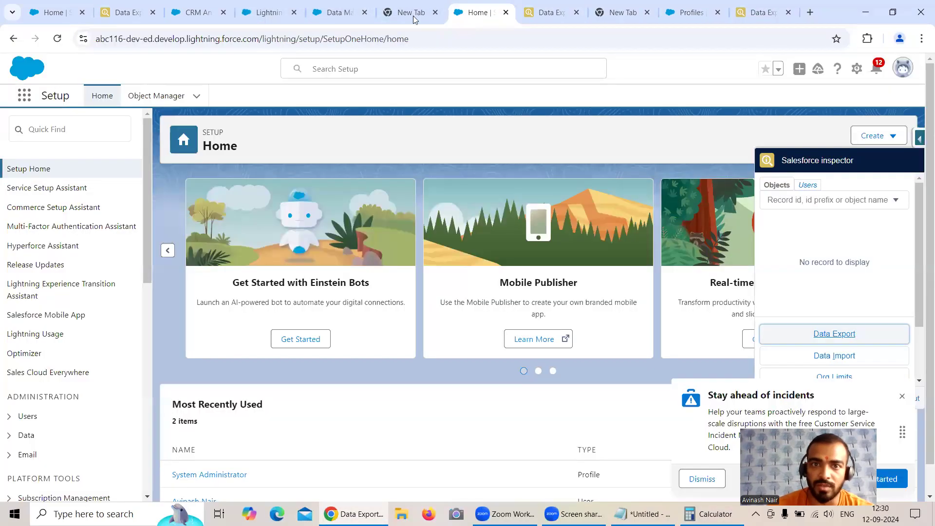
{"action": "left_click", "coordinate": [346, 13]}
{"action": "left_click", "coordinate": [906, 156]}
{"action": "left_click", "coordinate": [181, 229]}
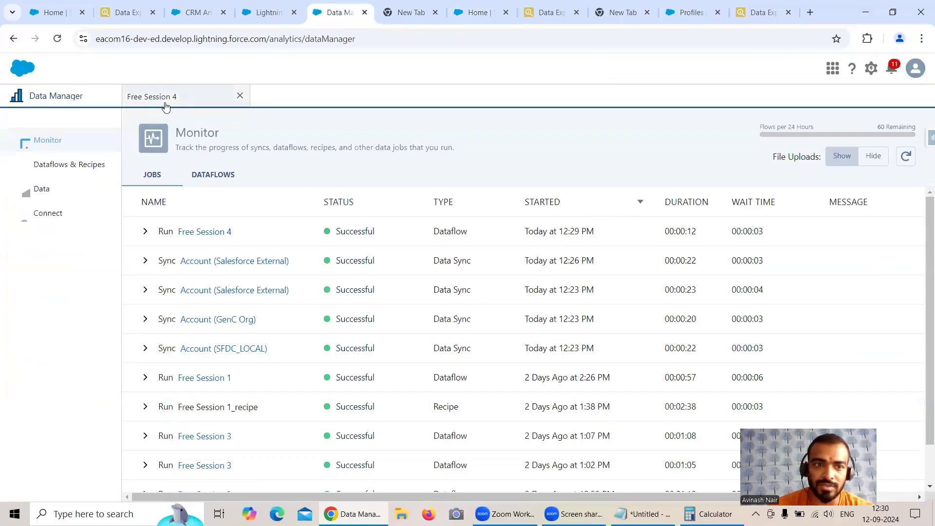
{"action": "left_click", "coordinate": [403, 318]}
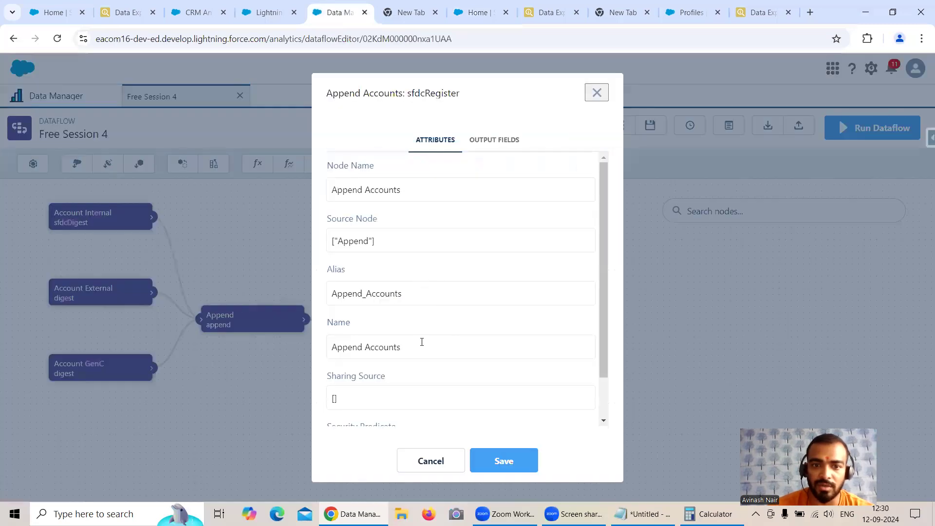
{"action": "left_click_drag", "start_coordinate": [422, 342], "coordinate": [318, 358]}
{"action": "key", "text": "ctrl+c"}
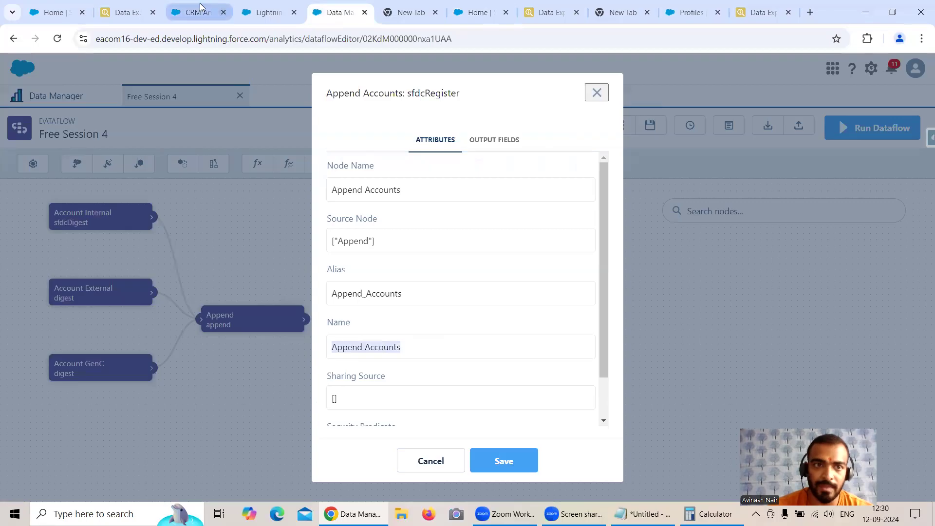
{"action": "left_click", "coordinate": [200, 10]}
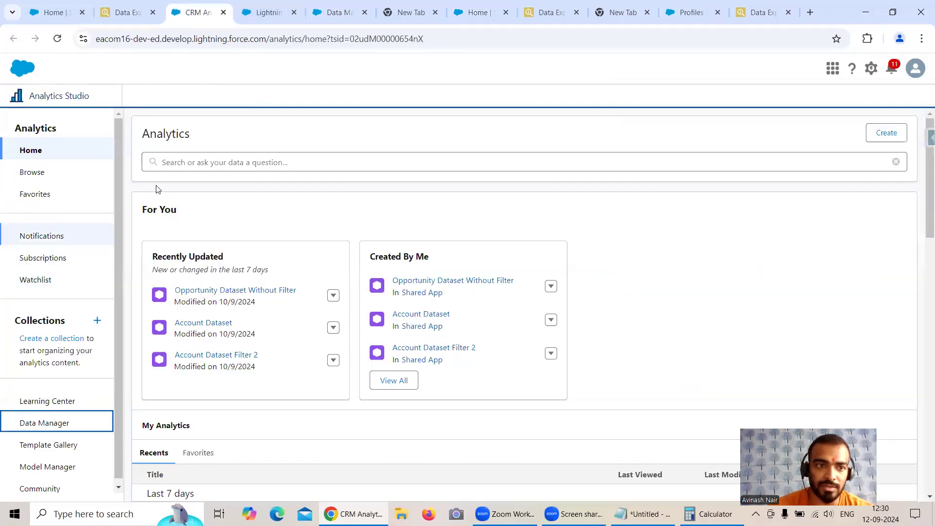
Search Analytics Studio for 'Append Accounts' and open the dataset in a lens
{"action": "left_click", "coordinate": [179, 161]}
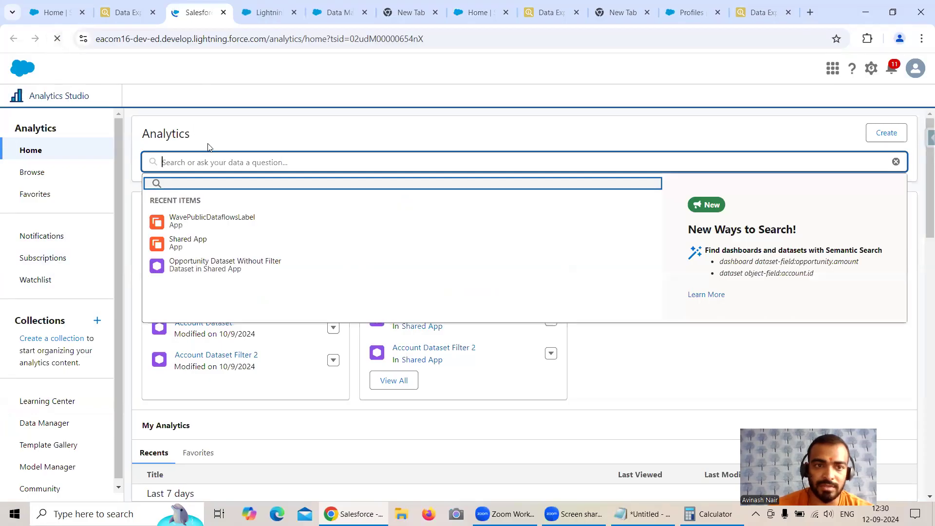
{"action": "left_click", "coordinate": [218, 163]}
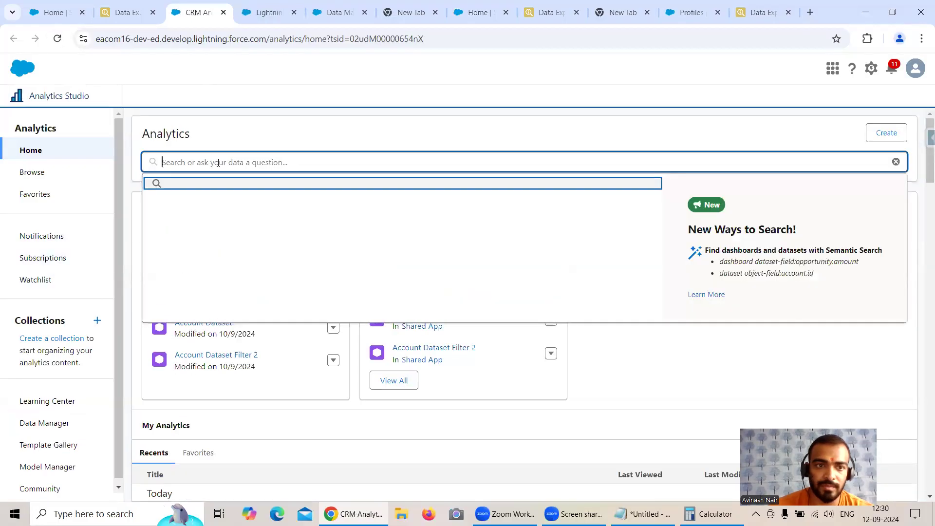
{"action": "key", "text": "ctrl+v"}
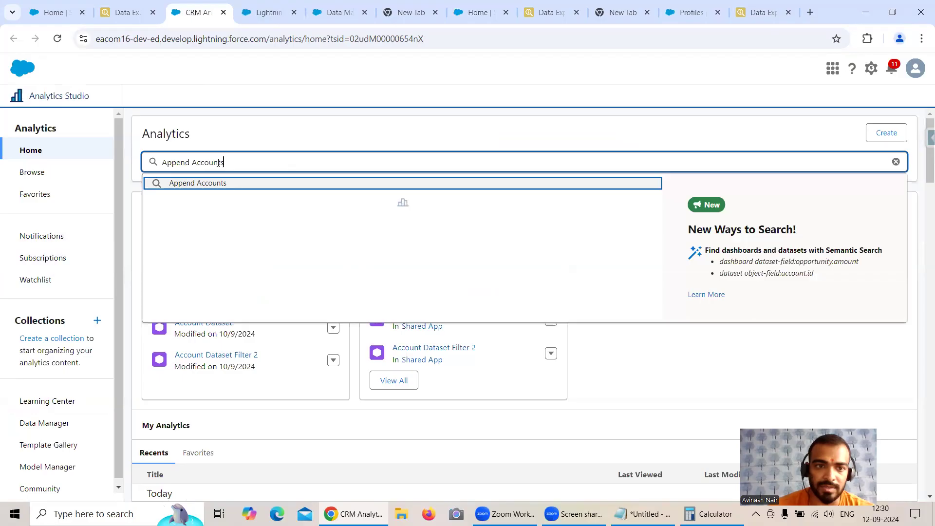
{"action": "left_click", "coordinate": [58, 40]}
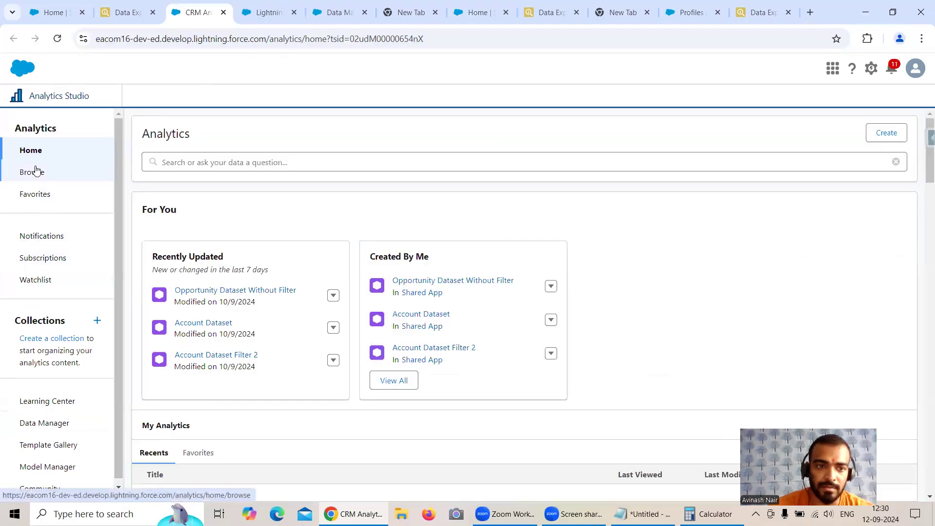
{"action": "left_click", "coordinate": [193, 163]}
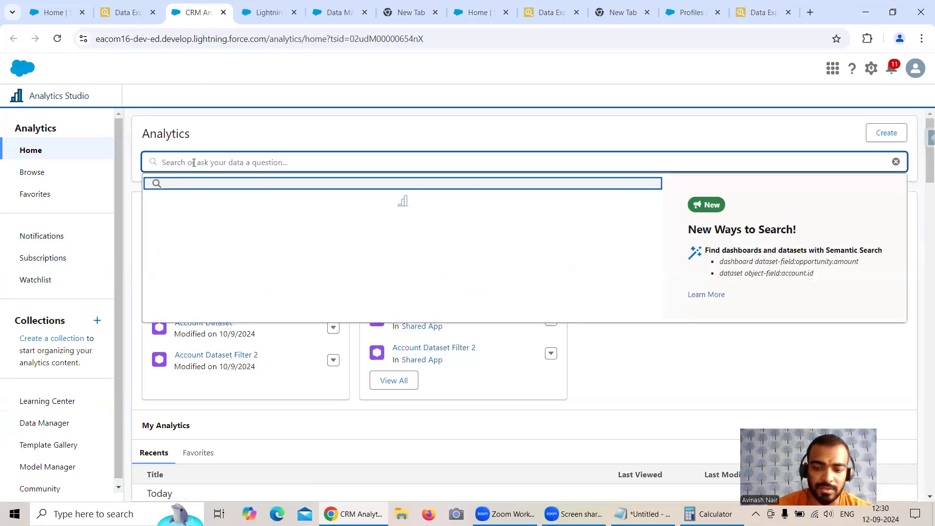
{"action": "key", "text": "ctrl+v"}
{"action": "key", "text": "Return"}
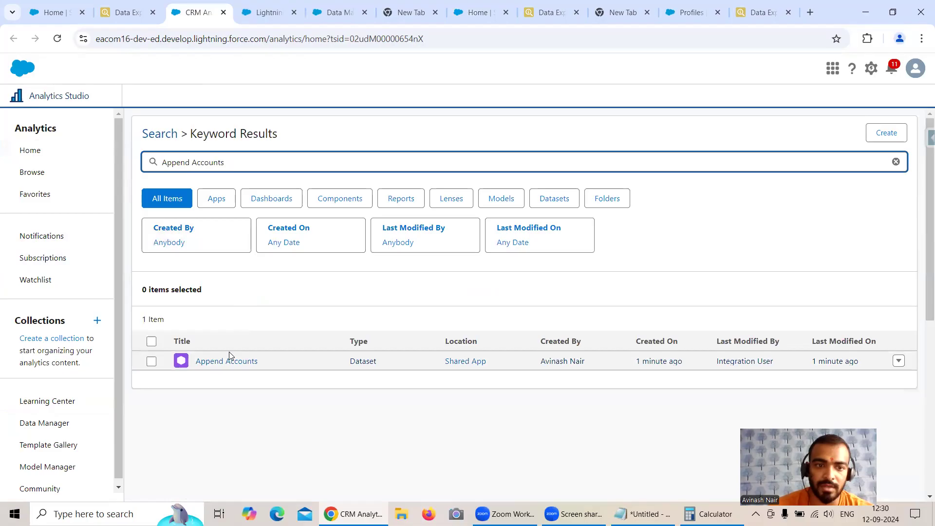
{"action": "left_click", "coordinate": [241, 361]}
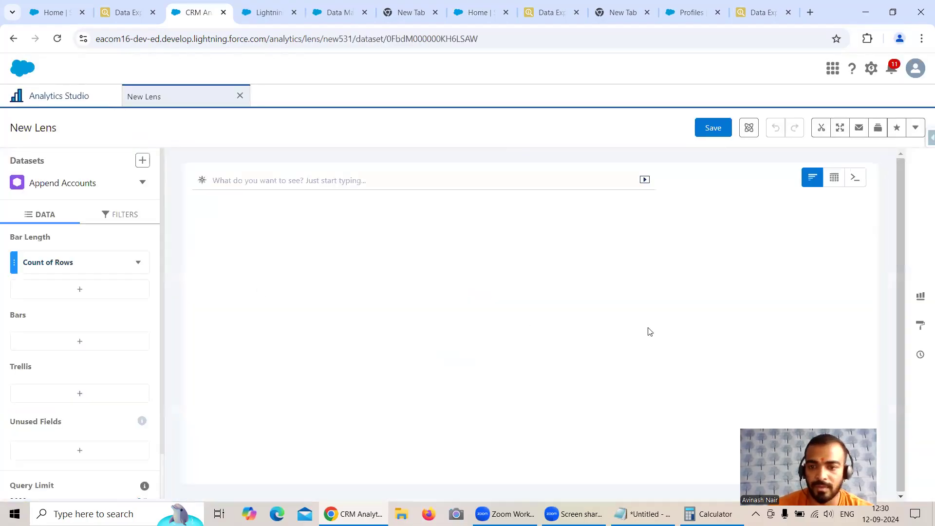
Confirm the lens counts 1,029 rows against the Calculator total, then return to the dataflow
{"action": "mouse_move", "coordinate": [739, 358]}
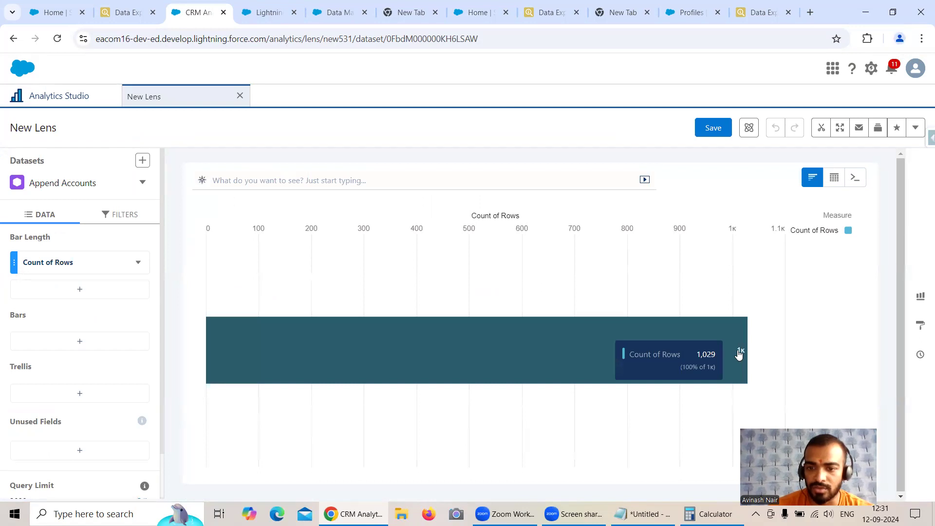
{"action": "left_click", "coordinate": [712, 514]}
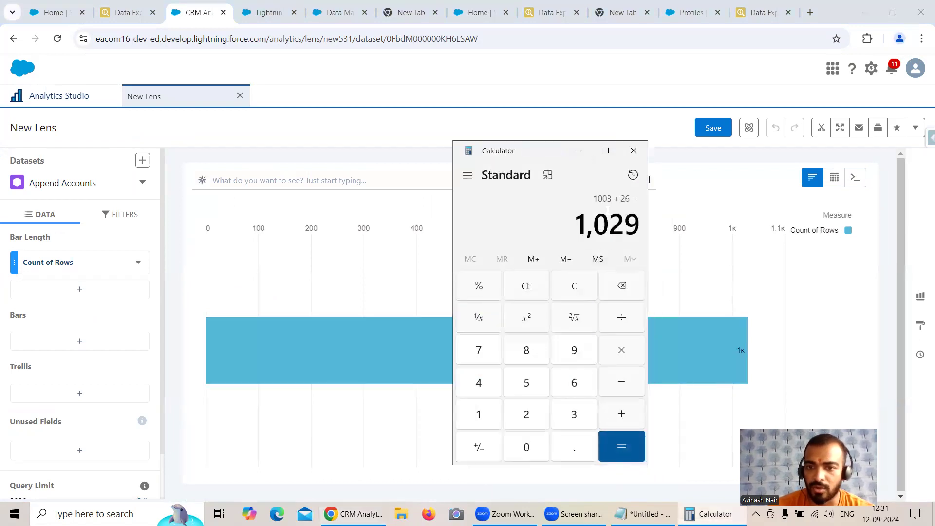
{"action": "left_click", "coordinate": [579, 151]}
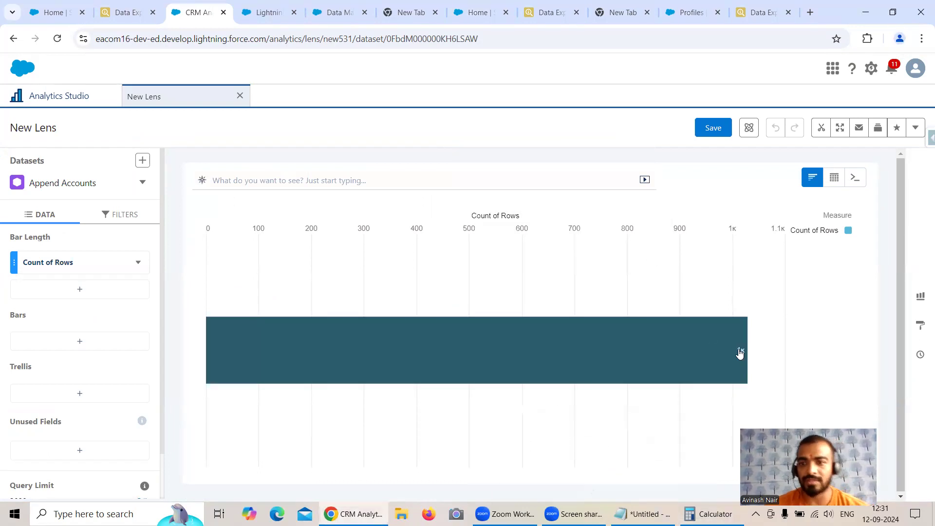
{"action": "mouse_move", "coordinate": [740, 354]}
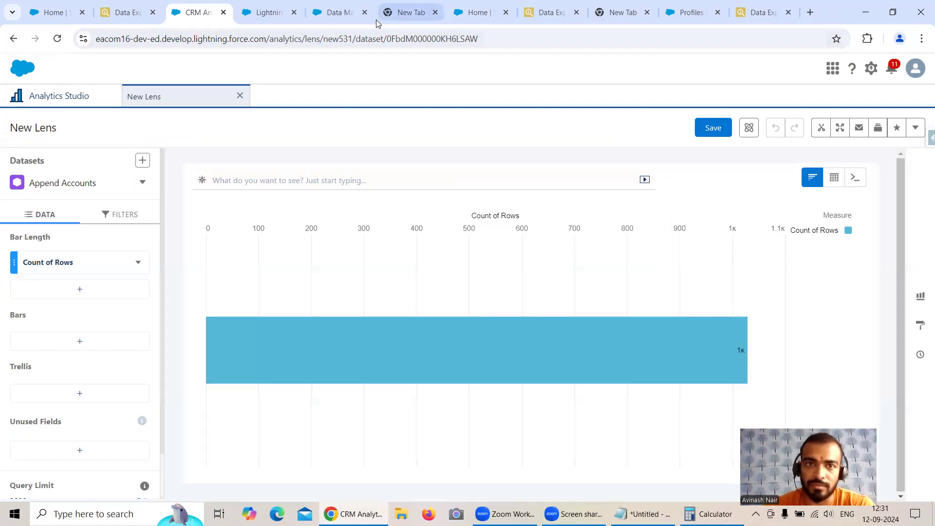
{"action": "left_click", "coordinate": [341, 12]}
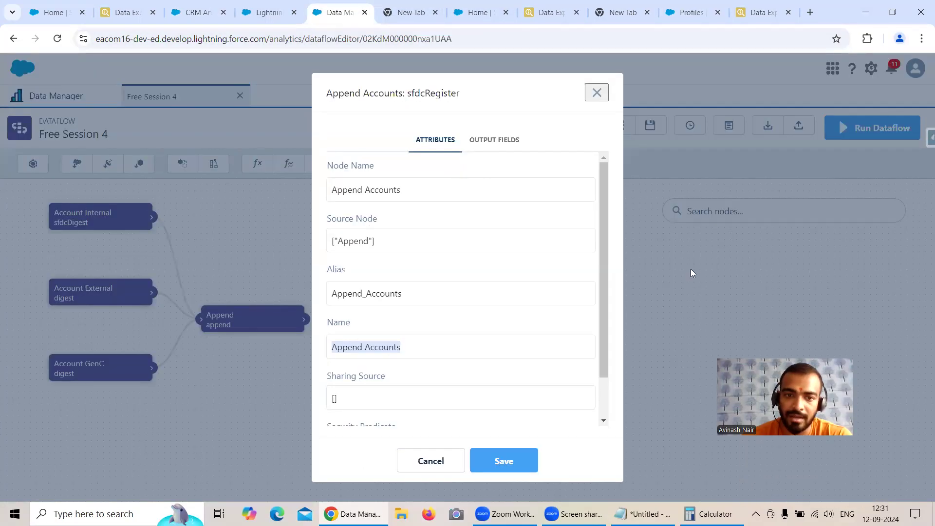
Close Append Accounts settings and inspect the Account Internal, Account External and Account GenC node settings
{"action": "left_click", "coordinate": [595, 94]}
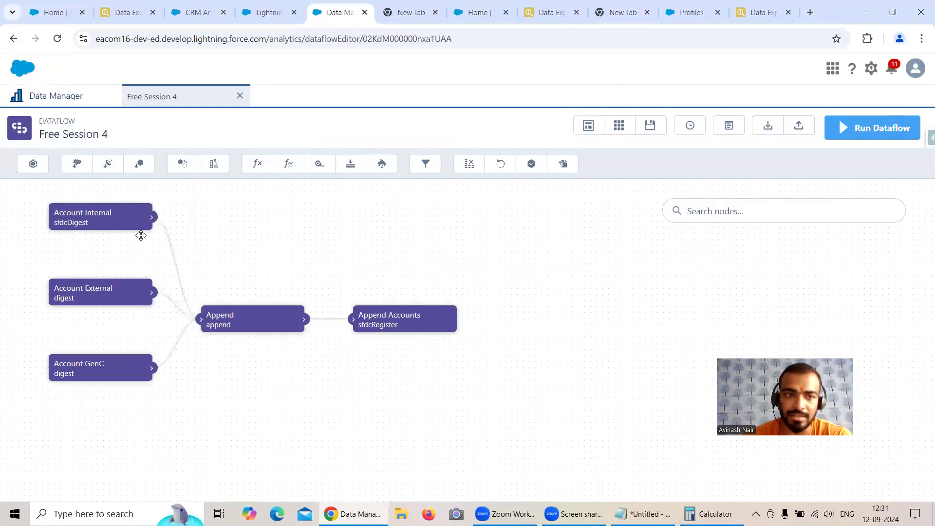
{"action": "left_click", "coordinate": [88, 224]}
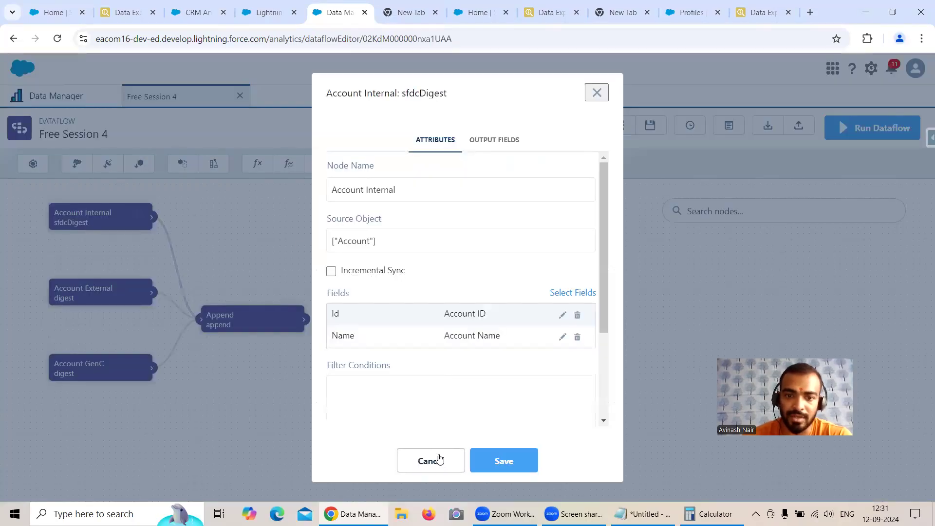
{"action": "left_click", "coordinate": [430, 460]}
{"action": "left_click", "coordinate": [94, 293]}
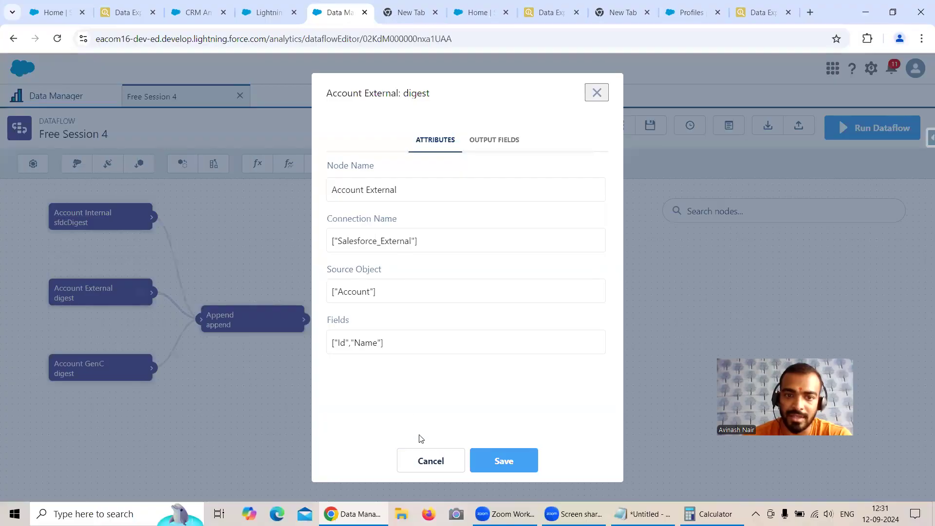
{"action": "left_click", "coordinate": [430, 461]}
{"action": "left_click", "coordinate": [141, 369]}
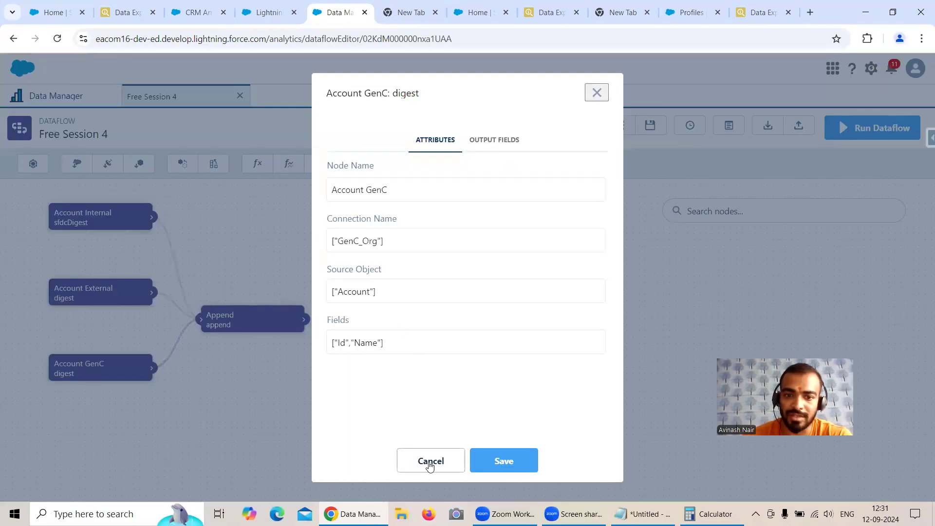
{"action": "left_click", "coordinate": [431, 460]}
Inspect the Append node settings, tidy the node layout, and return to the Append Accounts lens
{"action": "left_click_drag", "start_coordinate": [221, 325], "coordinate": [231, 320]}
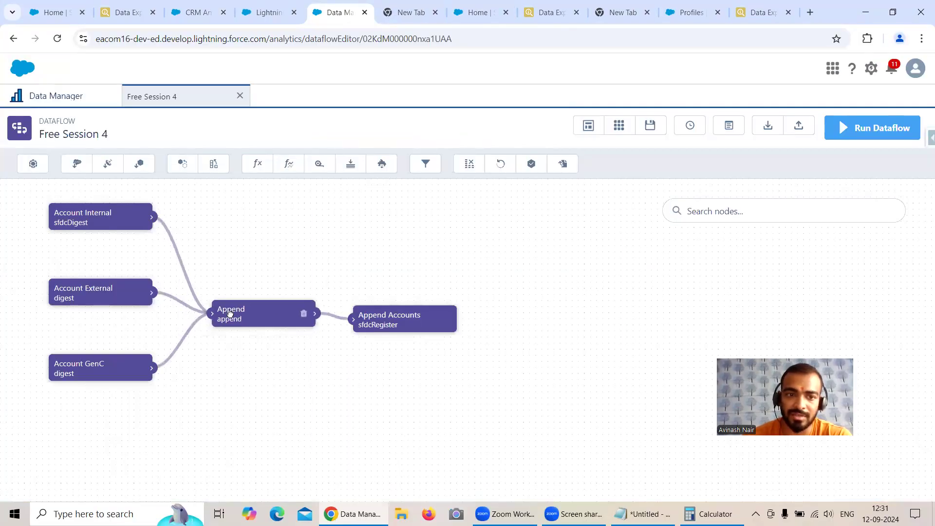
{"action": "left_click", "coordinate": [243, 321]}
{"action": "left_click", "coordinate": [449, 460]}
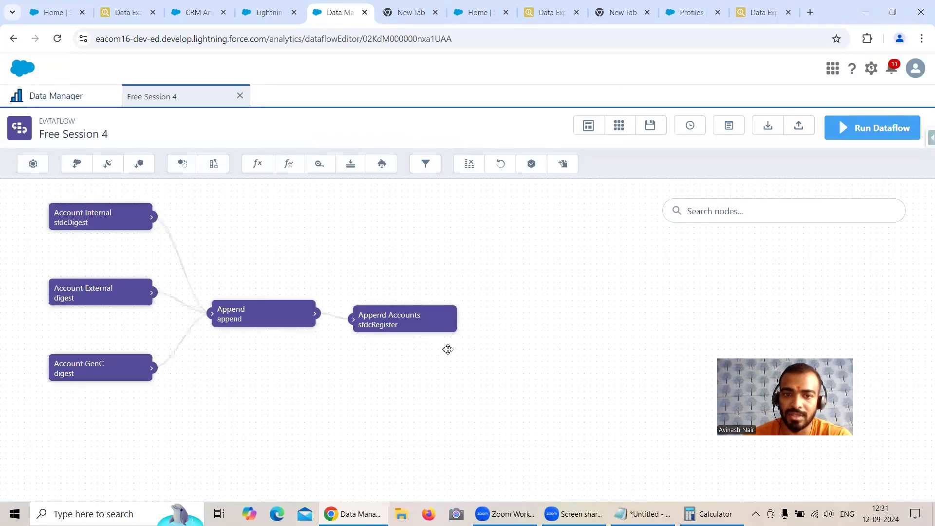
{"action": "left_click_drag", "start_coordinate": [419, 317], "coordinate": [430, 317]}
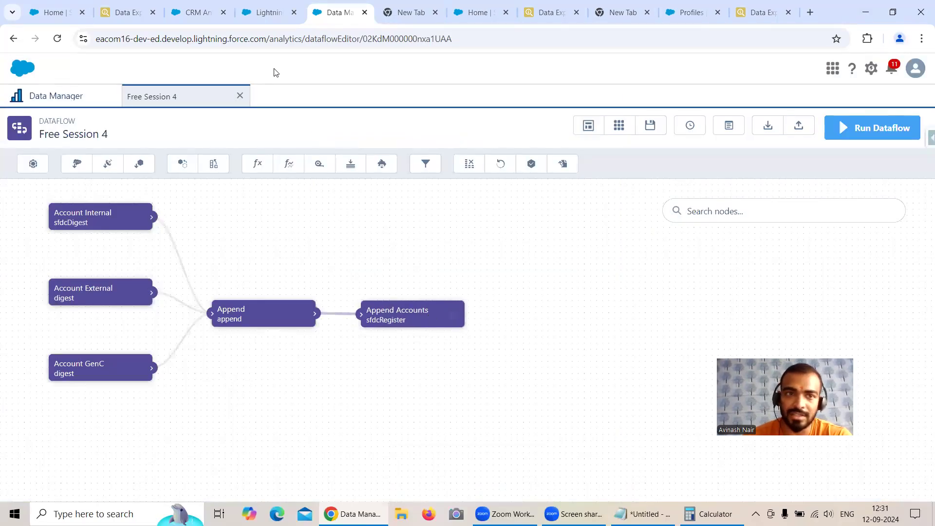
{"action": "left_click", "coordinate": [200, 19]}
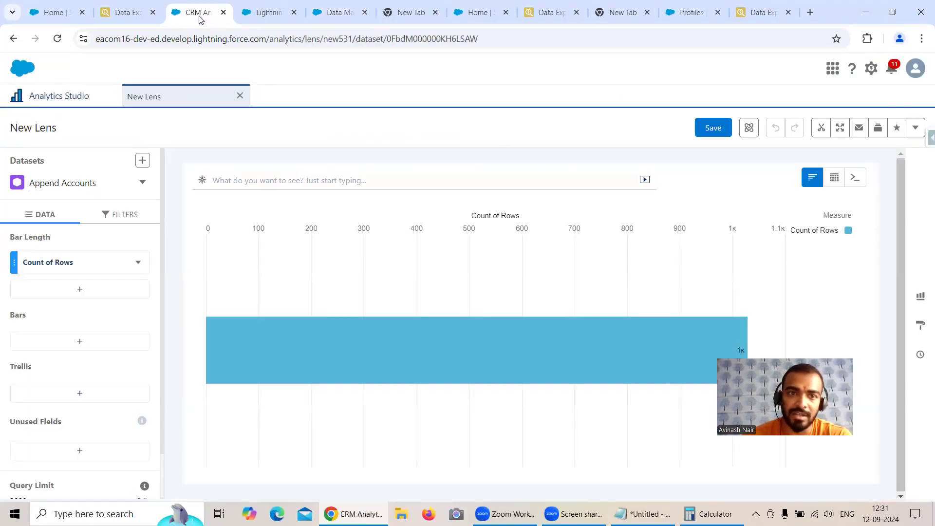
Group the lens bars by Id, then glance at the Free Session 4 dataflow and return
{"action": "left_click", "coordinate": [98, 340]}
{"action": "left_click", "coordinate": [213, 206]}
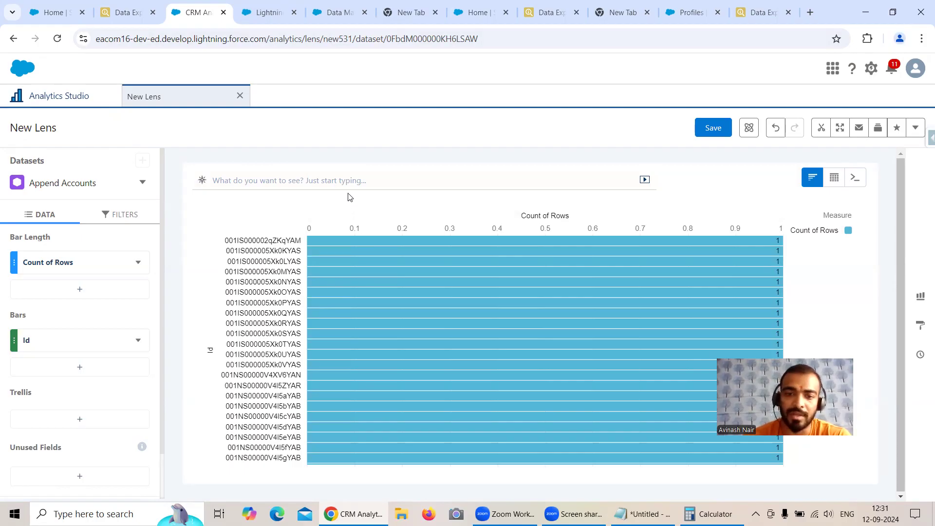
{"action": "left_click", "coordinate": [325, 14]}
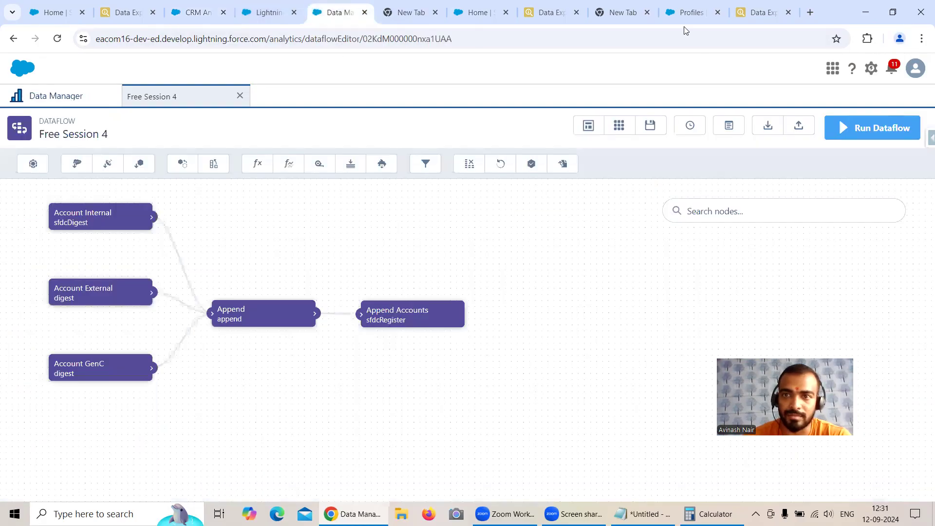
{"action": "left_click", "coordinate": [197, 13]}
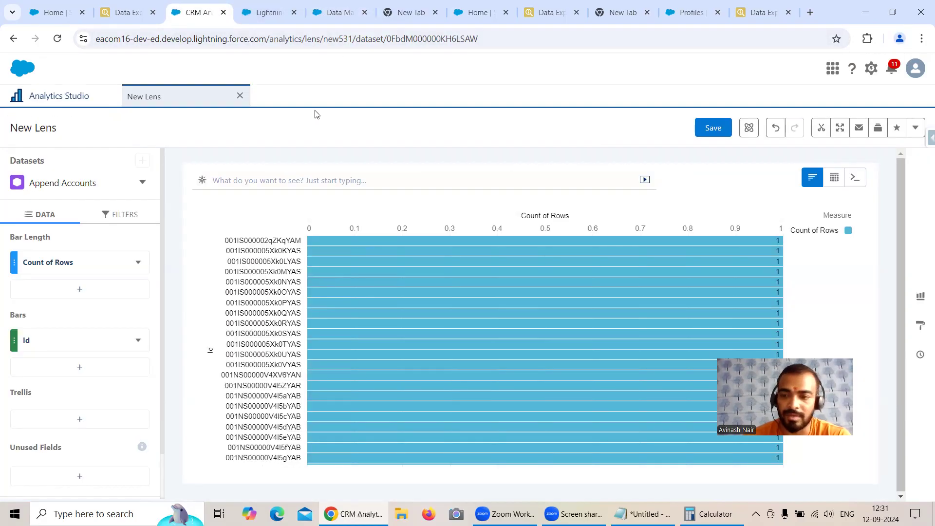